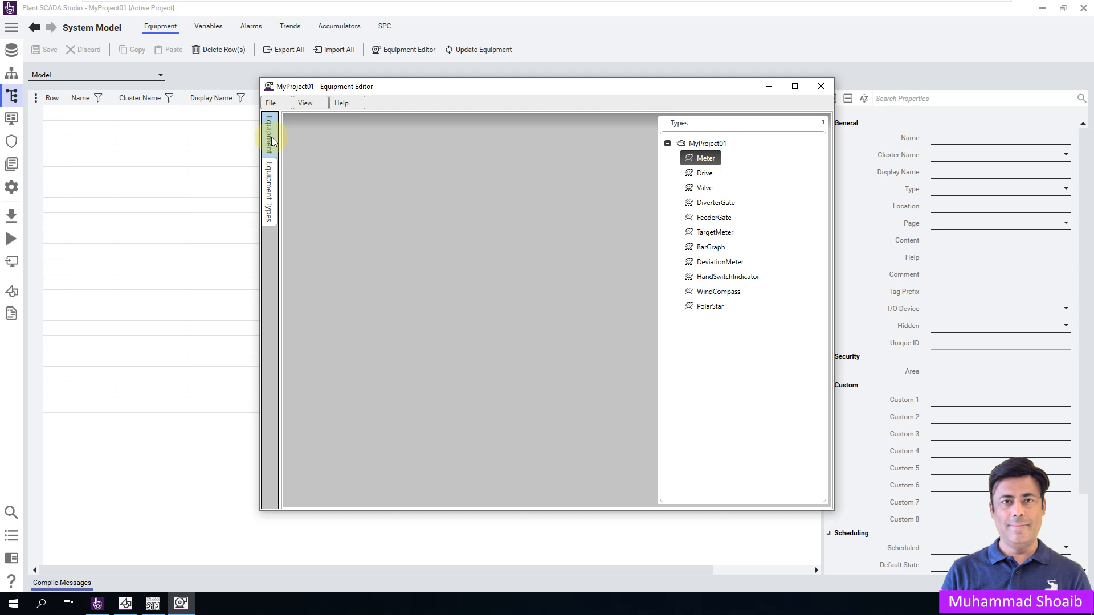
- Compare the equipment list of MyProject01 with its list of equipment types
{"action": "left_click", "coordinate": [271, 137]}
{"action": "left_click", "coordinate": [709, 145]}
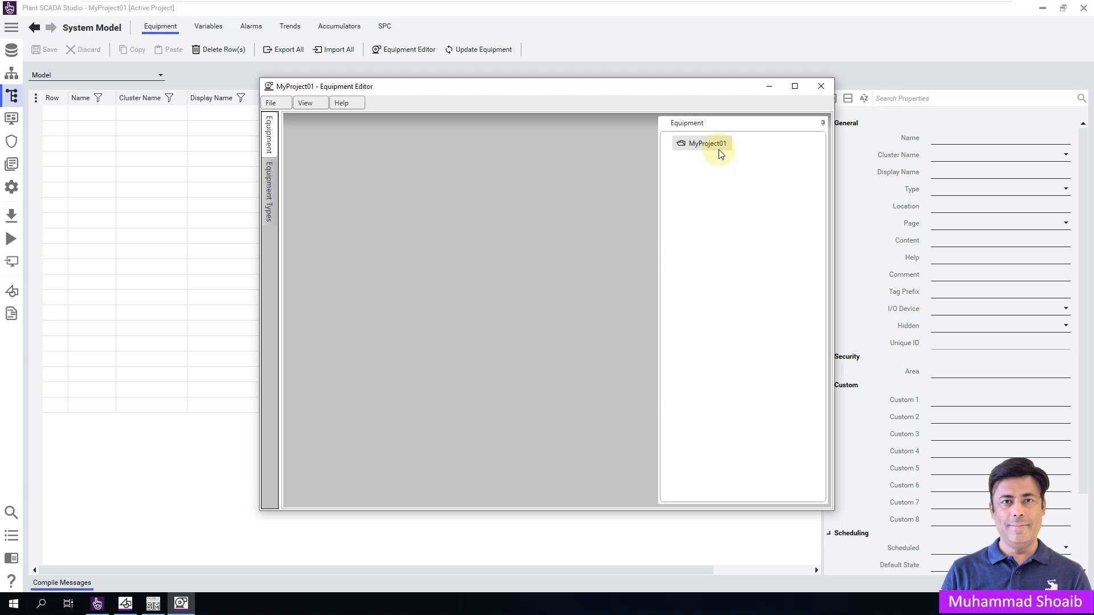
{"action": "left_click", "coordinate": [272, 188]}
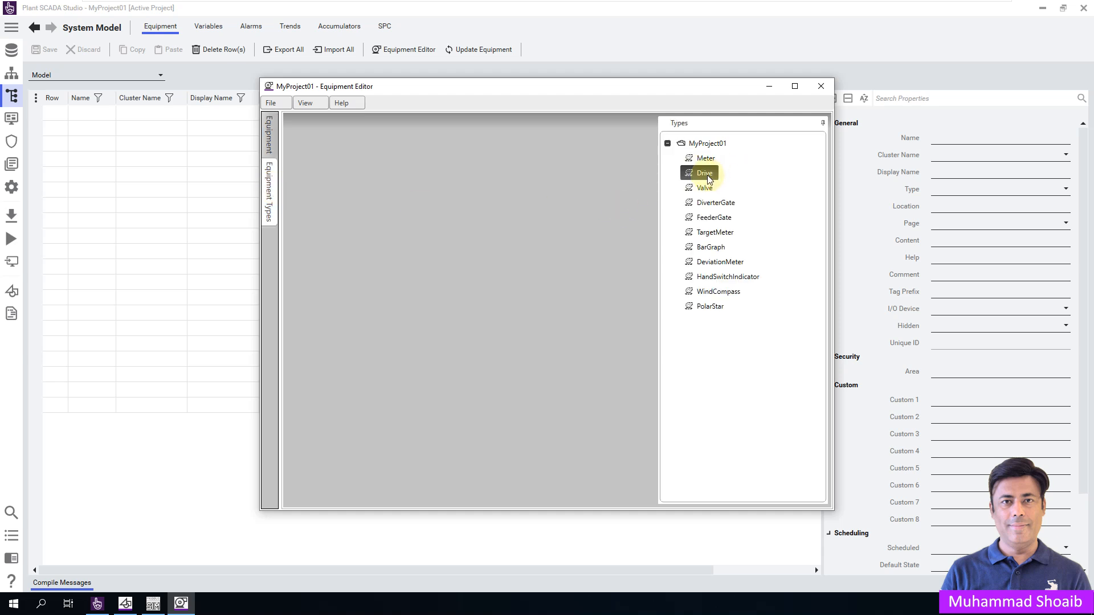
{"action": "left_click", "coordinate": [276, 148]}
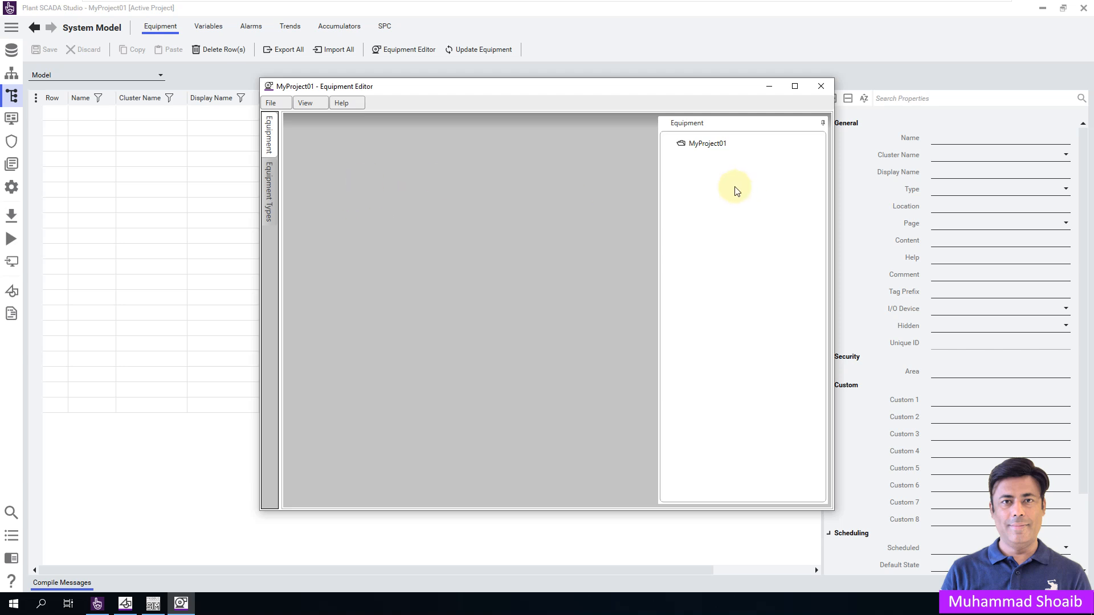
{"action": "left_click", "coordinate": [713, 147]}
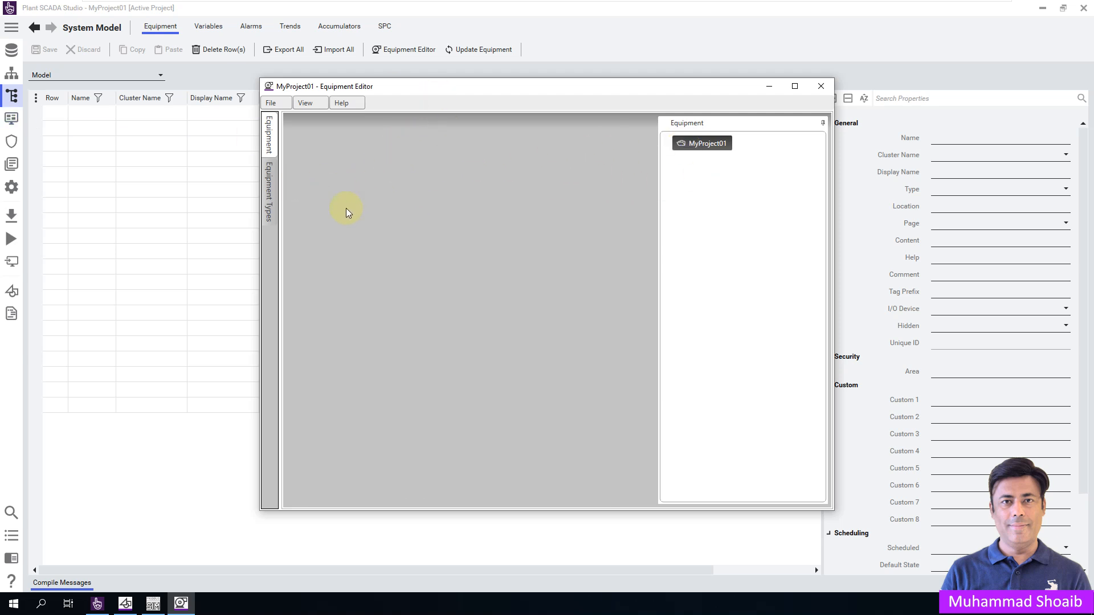
- Open the Drive equipment type and examine the variable tag definitions of its Running and StartCmd items
{"action": "left_click", "coordinate": [272, 197]}
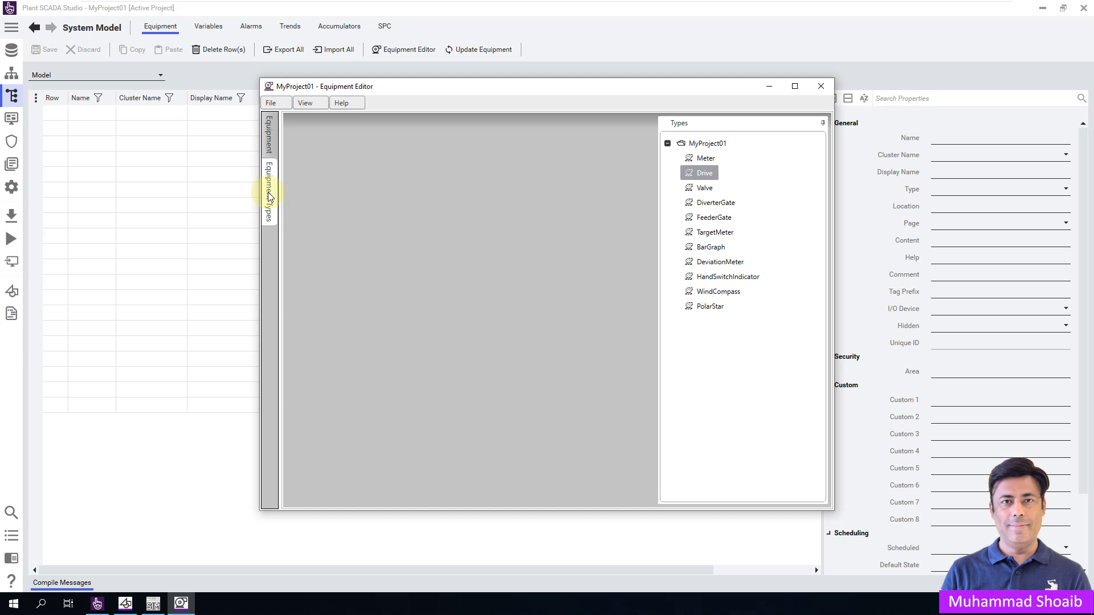
{"action": "double_click", "coordinate": [707, 174]}
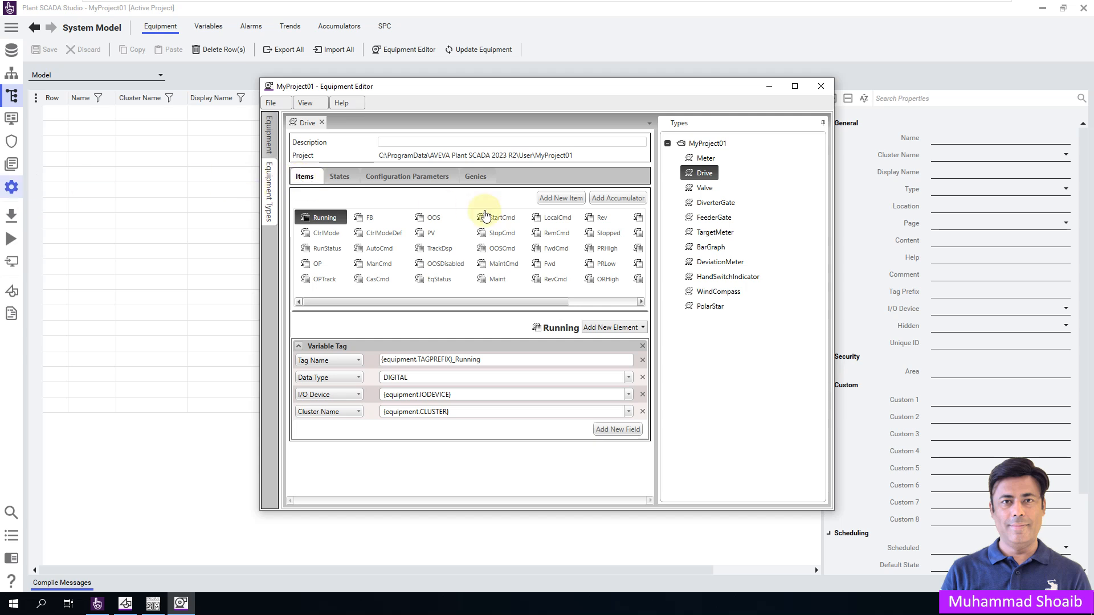
{"action": "left_click", "coordinate": [337, 222]}
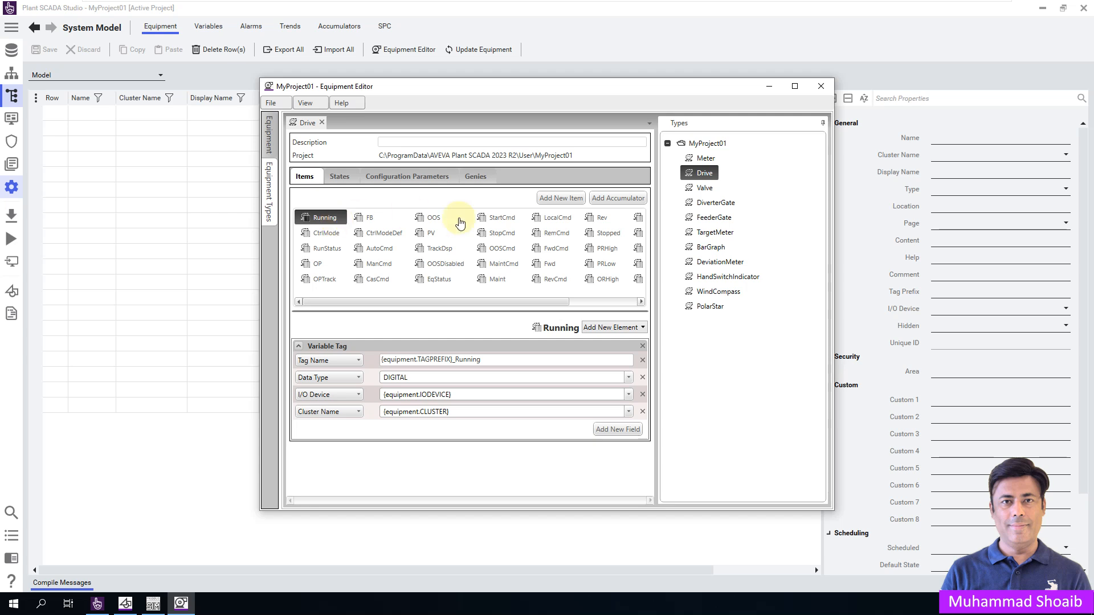
{"action": "left_click", "coordinate": [493, 219]}
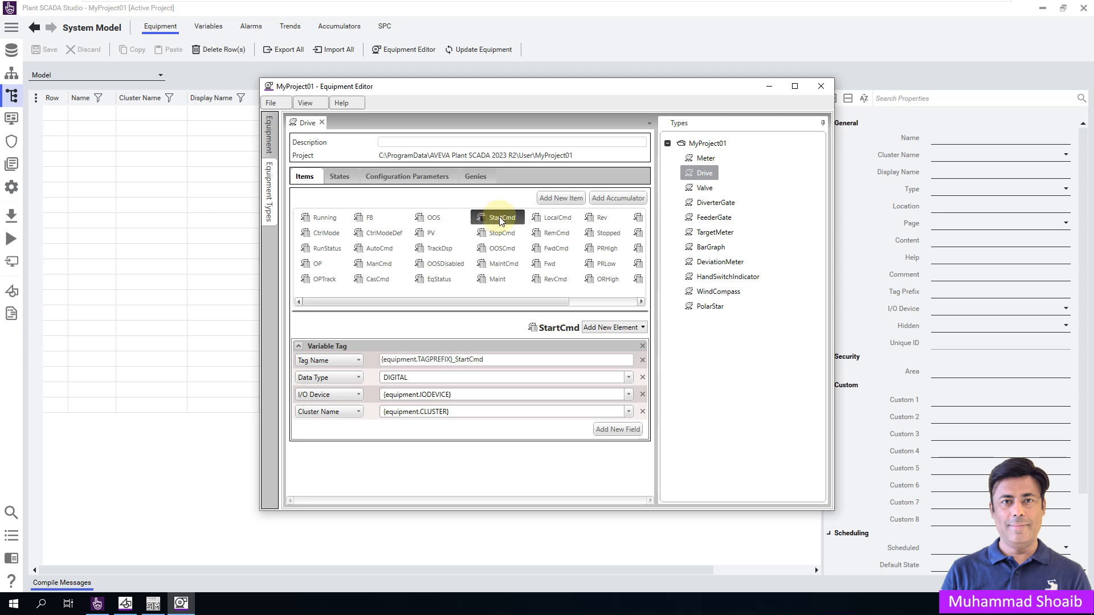
{"action": "left_click", "coordinate": [322, 220]}
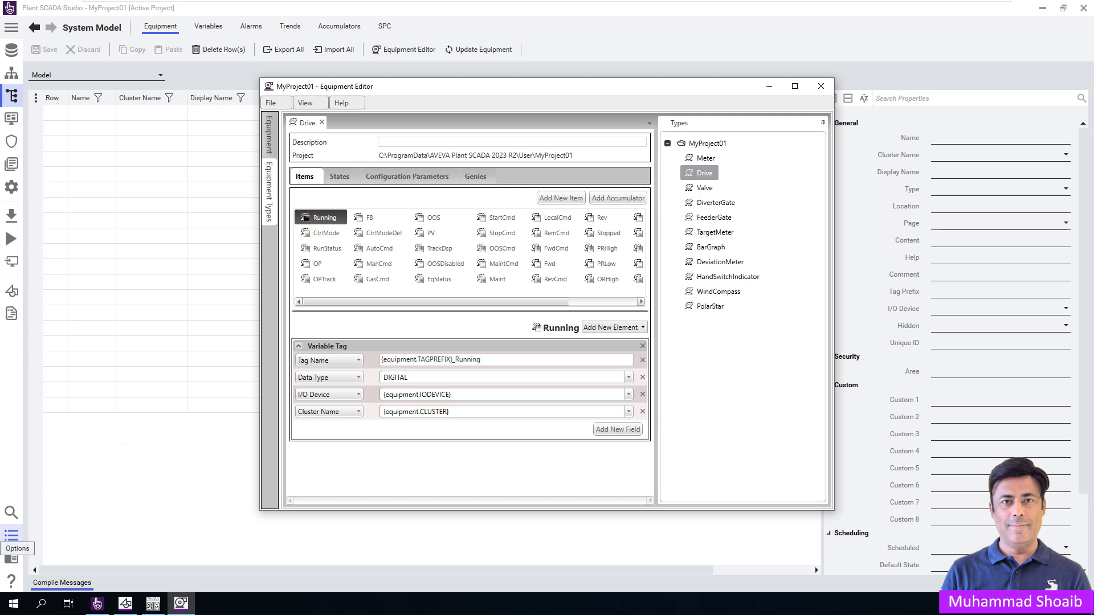
- Close the Equipment Editor and reopen it from the equipment view of the System Model
{"action": "left_click", "coordinate": [819, 86]}
{"action": "left_click", "coordinate": [147, 178]}
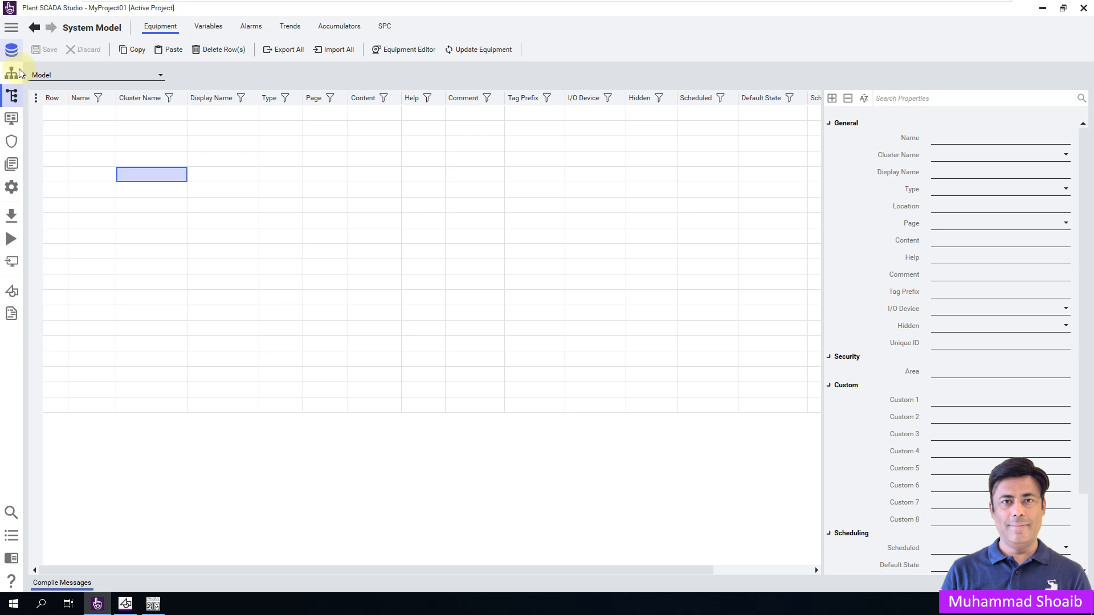
{"action": "left_click", "coordinate": [11, 28]}
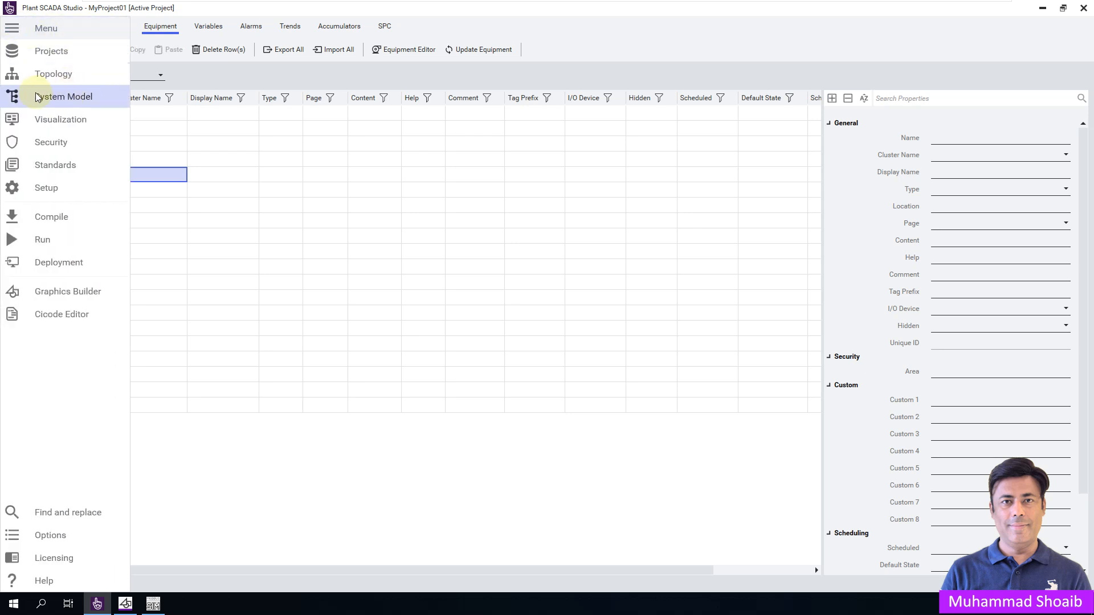
{"action": "left_click", "coordinate": [77, 96]}
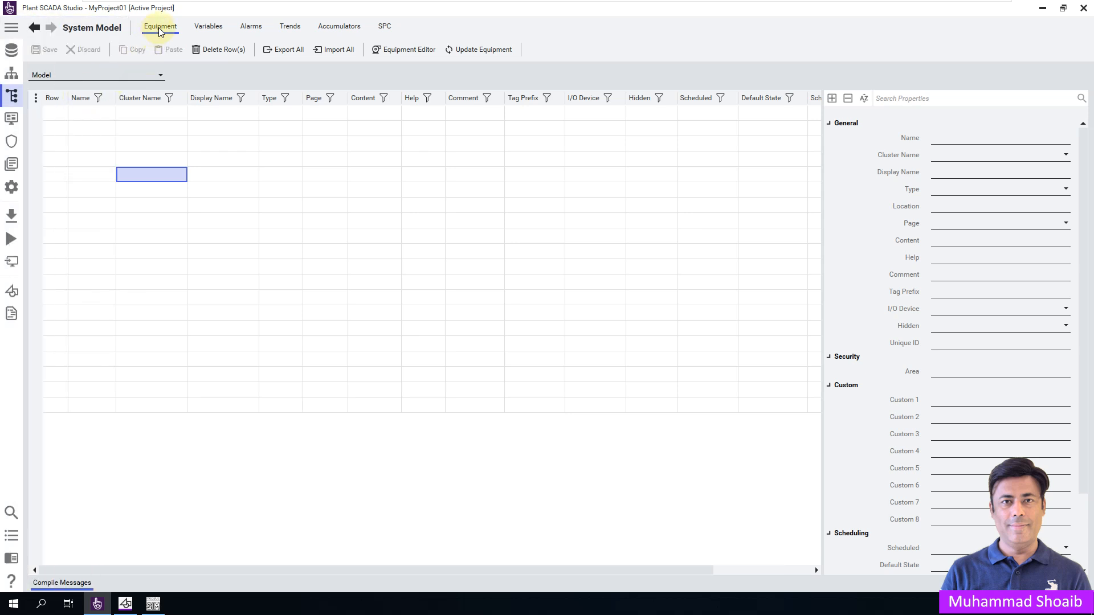
{"action": "left_click", "coordinate": [407, 52]}
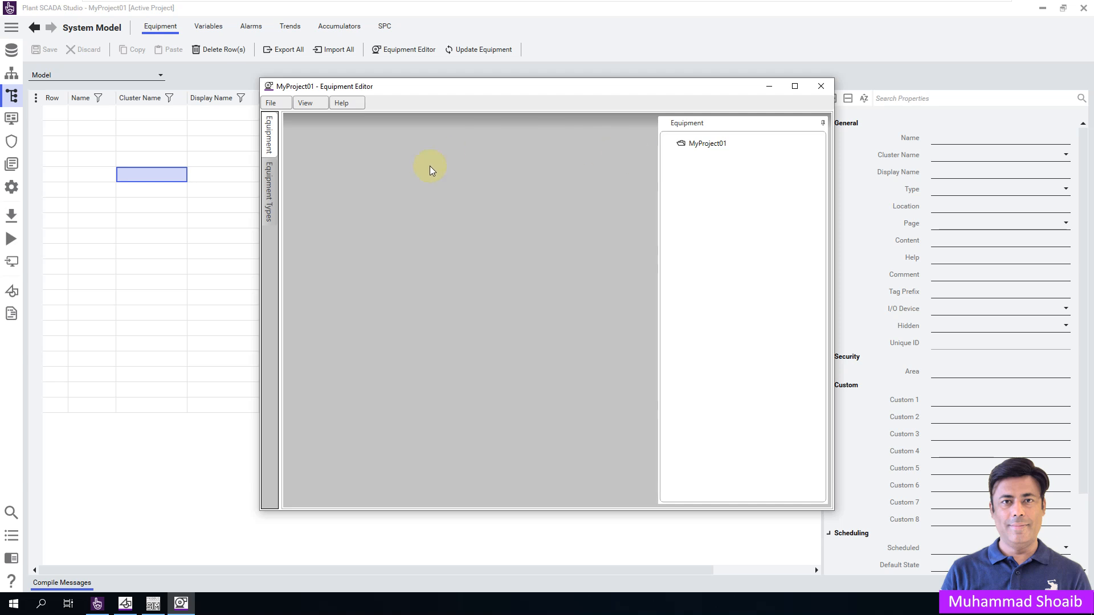
- Add a new equipment type named Motor to MyProject01
{"action": "left_click", "coordinate": [273, 199]}
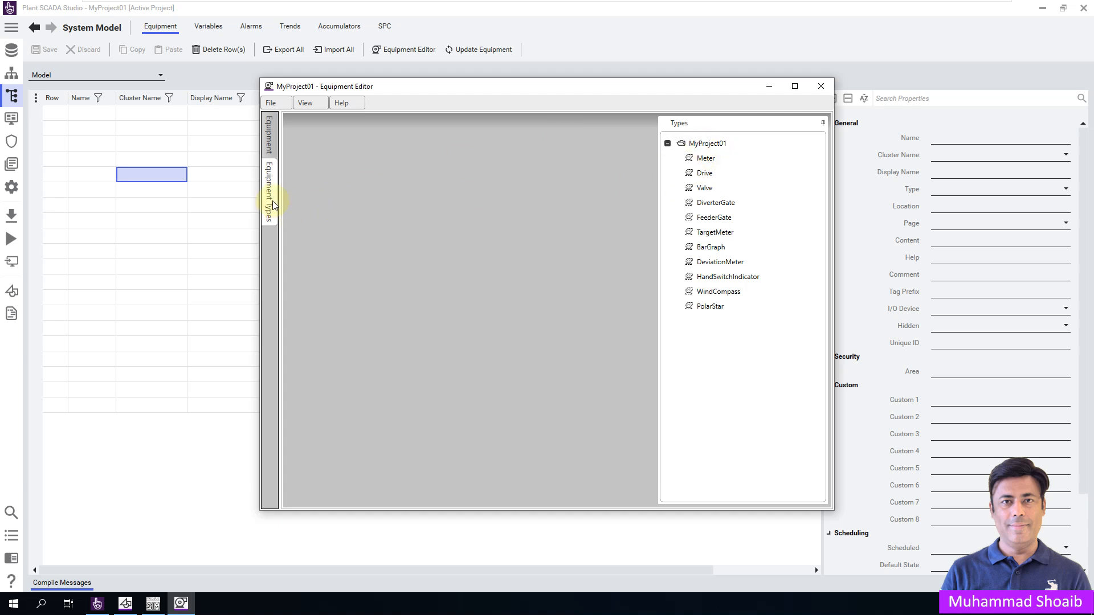
{"action": "right_click", "coordinate": [704, 145]}
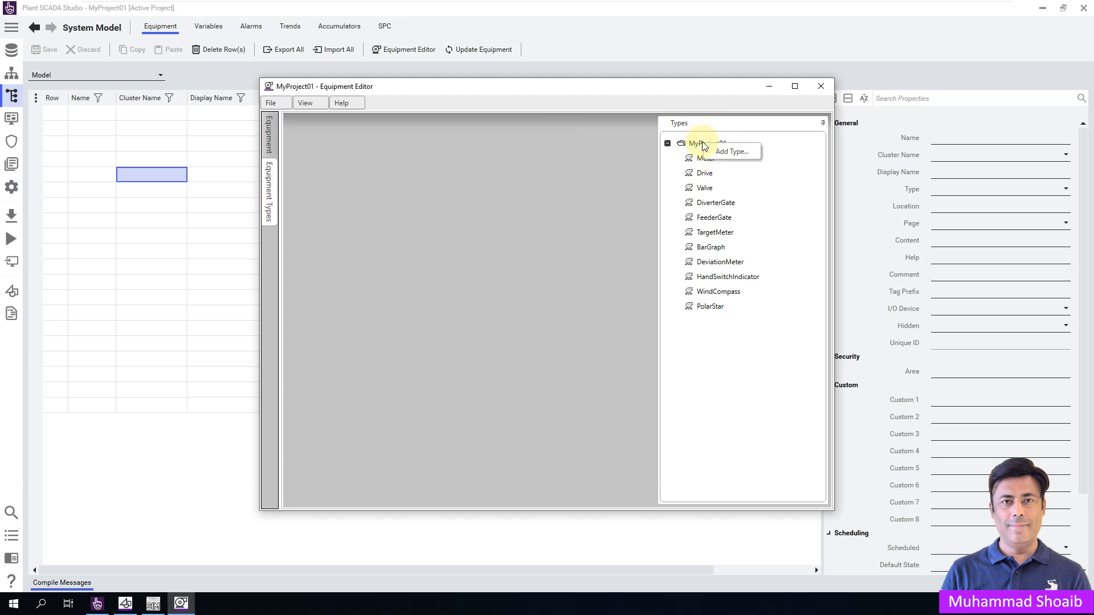
{"action": "left_click", "coordinate": [729, 152]}
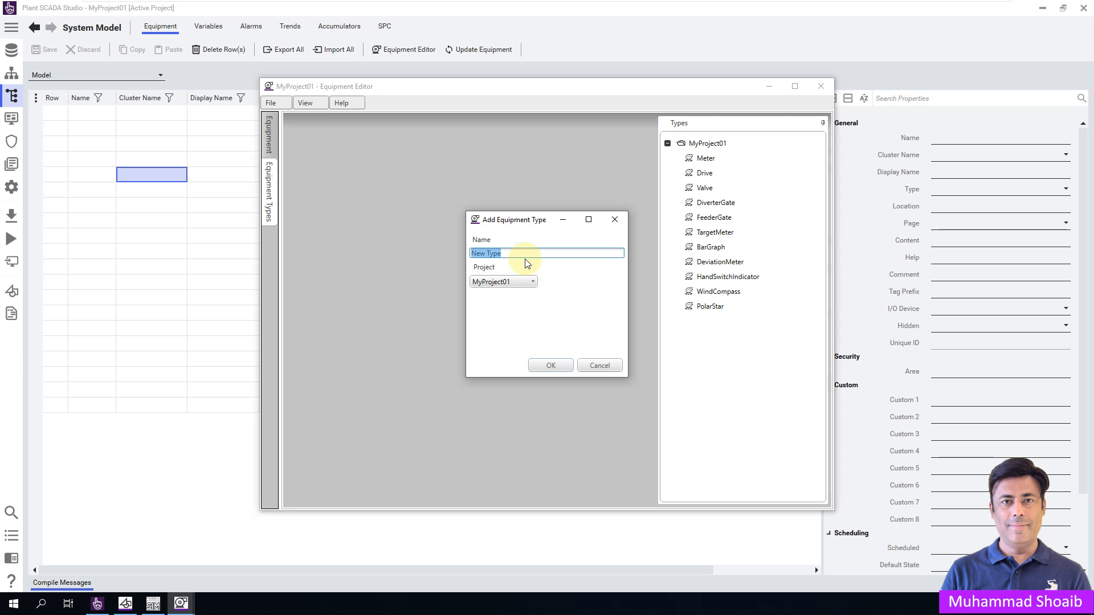
{"action": "type", "text": "Motor"}
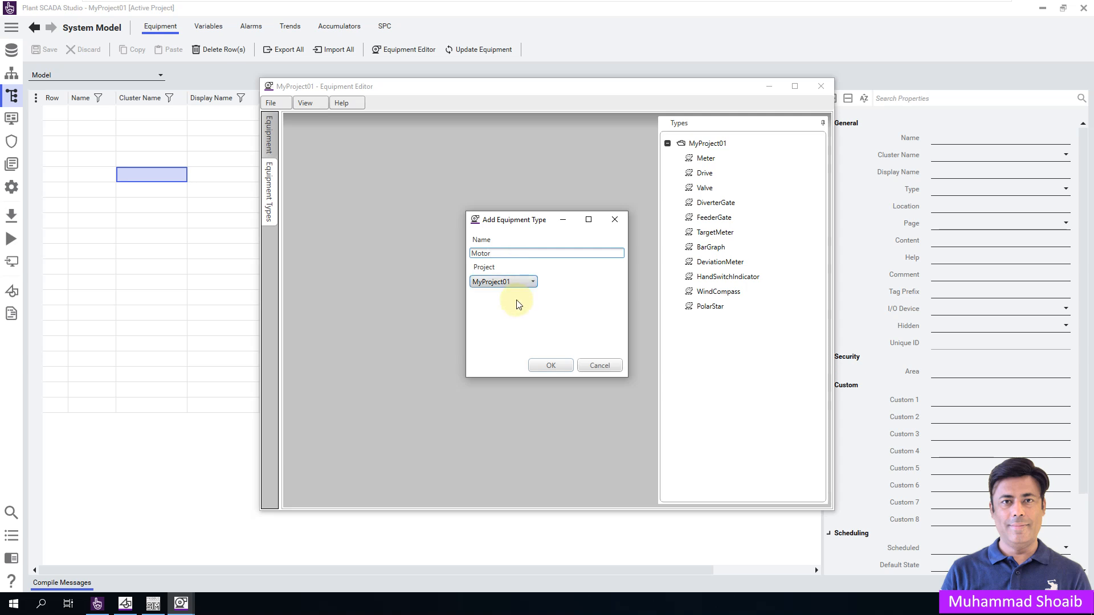
{"action": "left_click", "coordinate": [544, 368]}
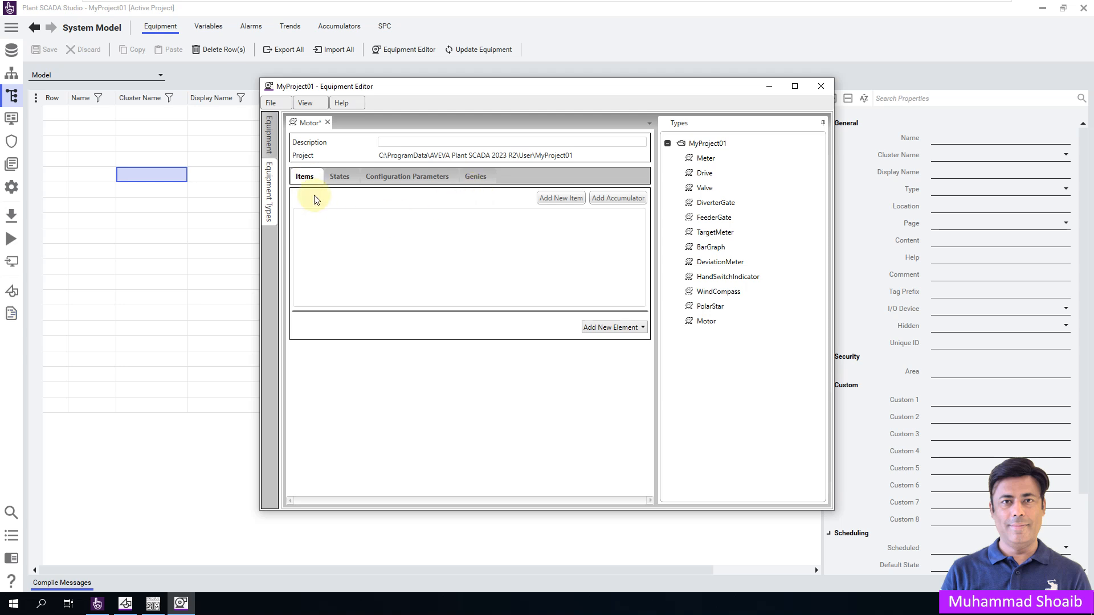
- Add a new item named Running to the Motor equipment type
{"action": "left_click", "coordinate": [561, 199]}
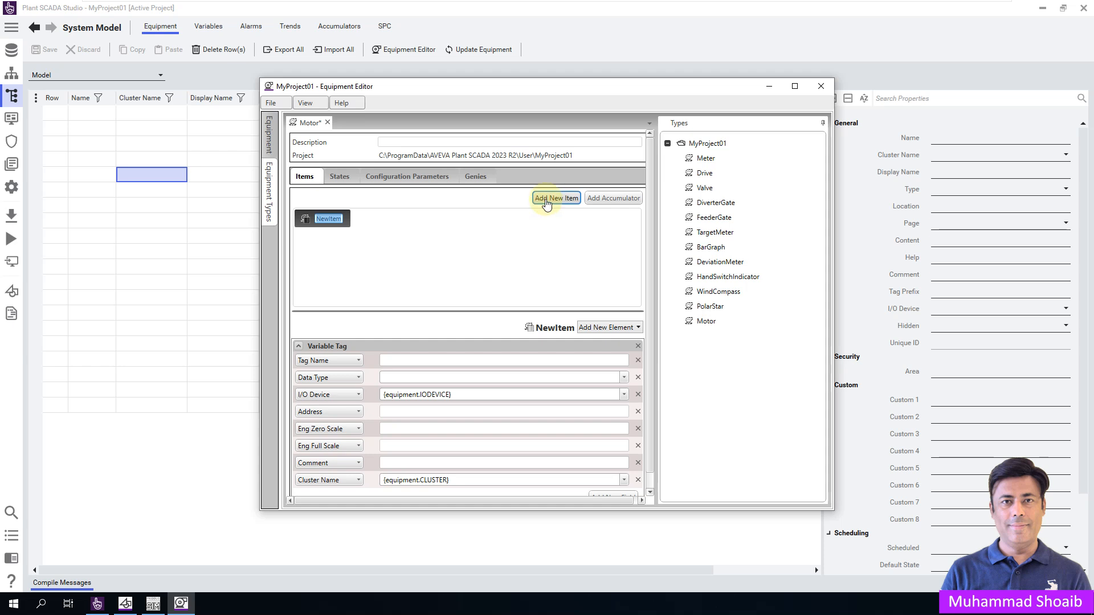
{"action": "type", "text": "Ru"}
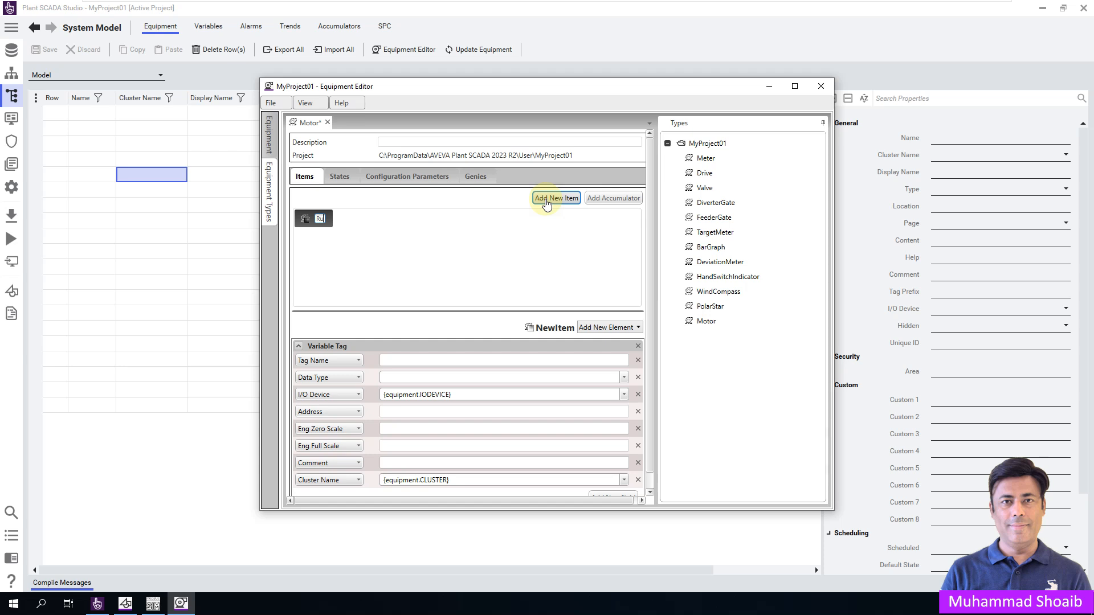
{"action": "type", "text": "nning"}
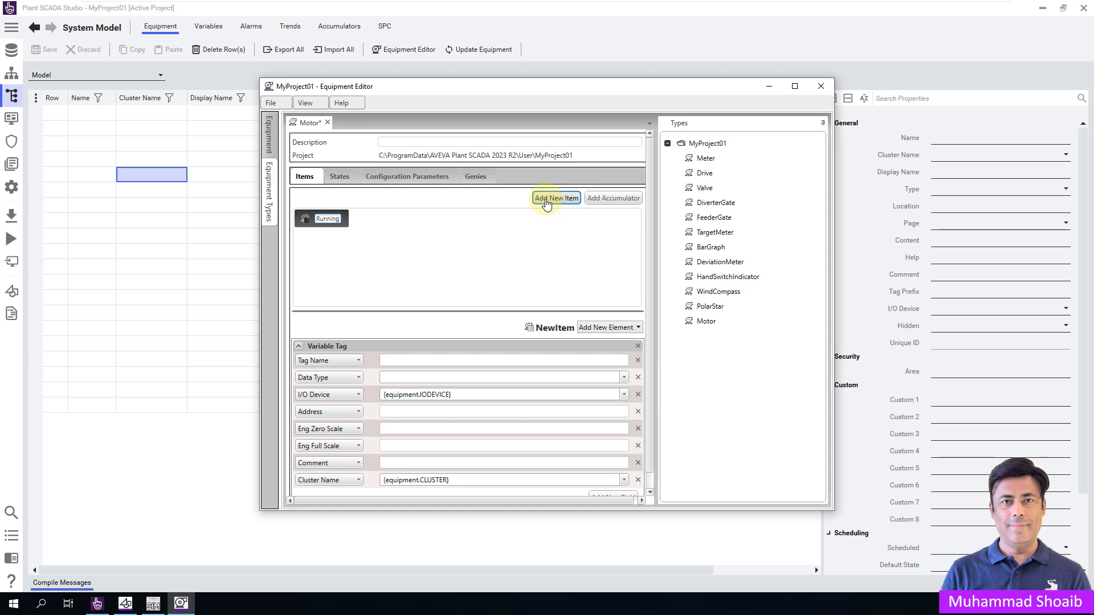
{"action": "key", "text": "Return"}
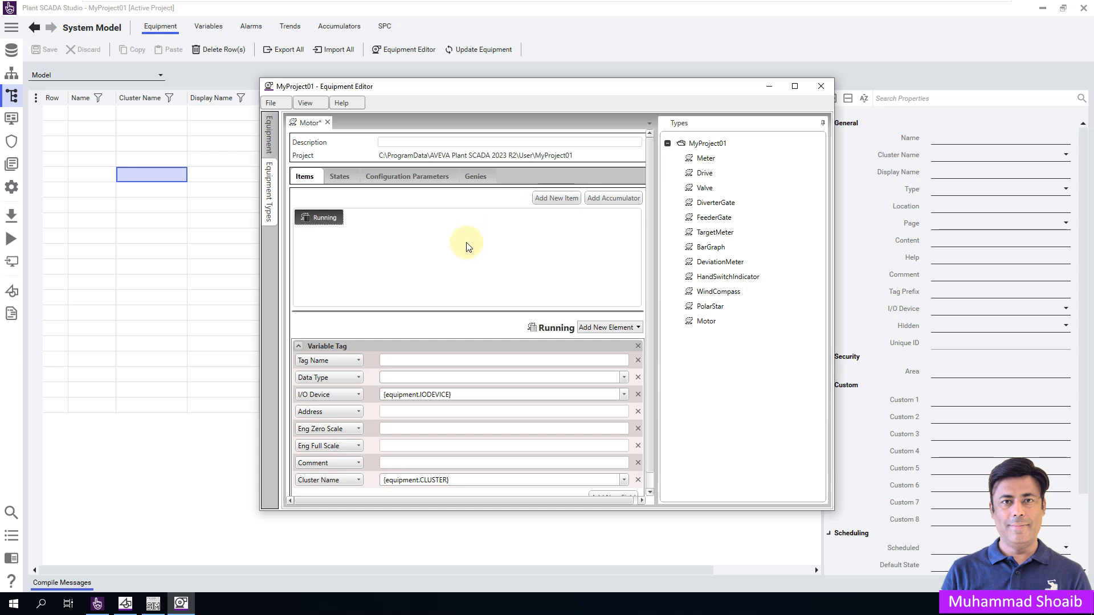
- Set the Running item's tag name to {equipment.TAGPREFIX}_Running using the Tag Prefix equipment field, and its data type to DIGITAL
{"action": "left_click", "coordinate": [407, 359]}
{"action": "right_click", "coordinate": [407, 359]}
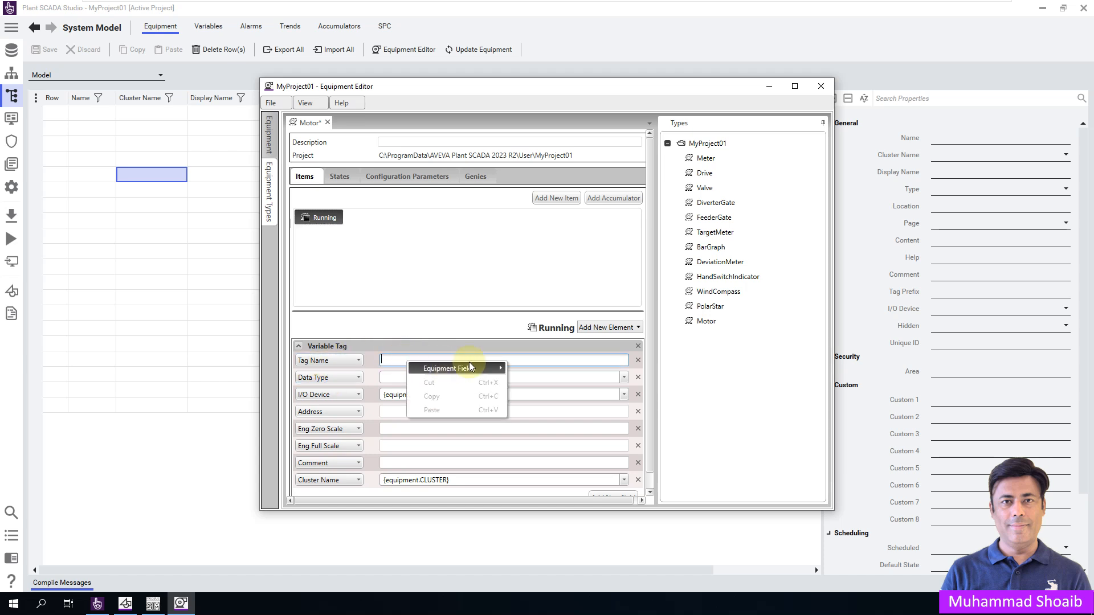
{"action": "mouse_move", "coordinate": [496, 369]}
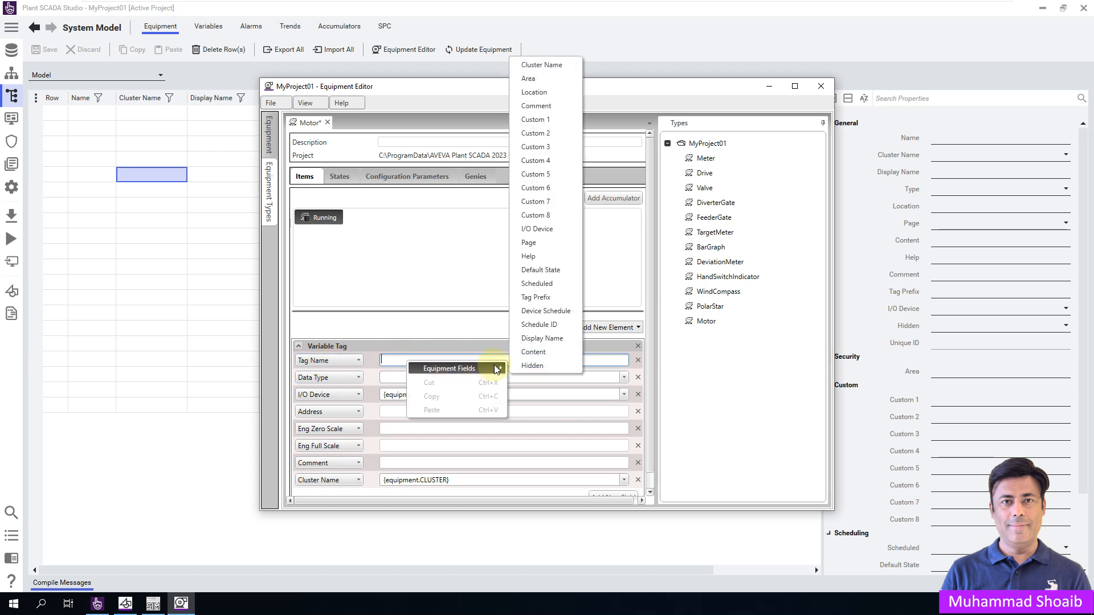
{"action": "left_click", "coordinate": [553, 298]}
{"action": "left_click", "coordinate": [529, 376]}
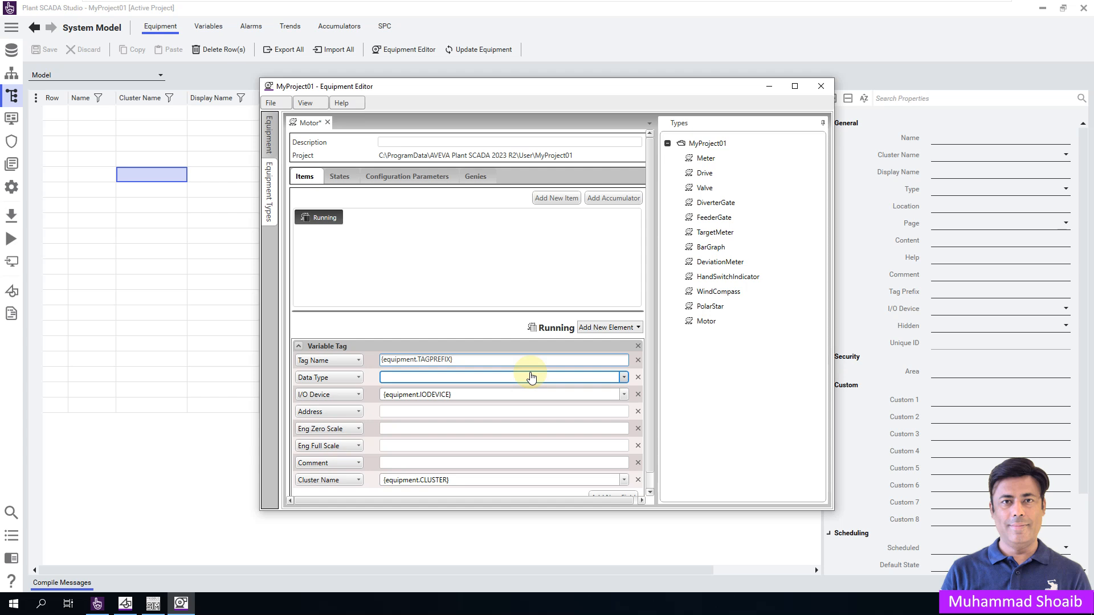
{"action": "type", "text": "_Running"}
{"action": "left_click", "coordinate": [624, 377]}
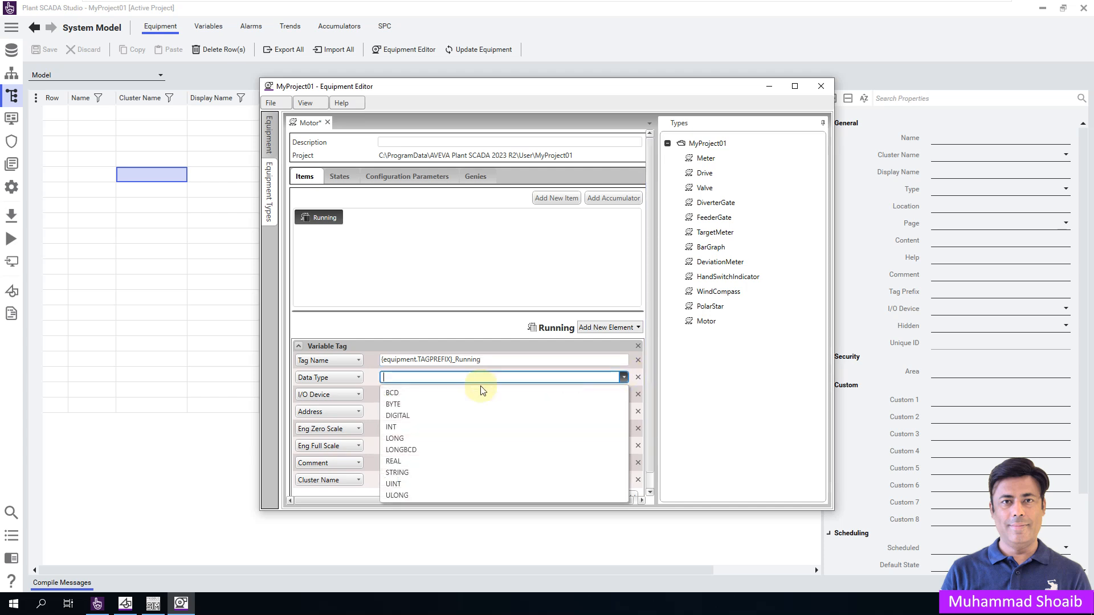
{"action": "left_click", "coordinate": [398, 416]}
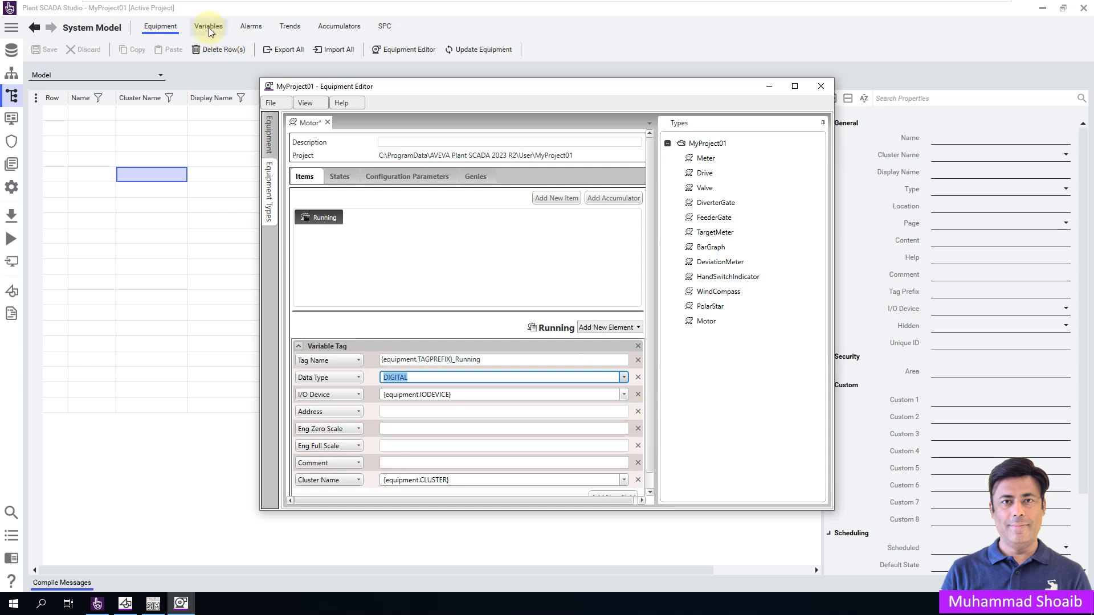
- Remove the Address, Eng Zero Scale, Eng Full Scale and Comment fields from the Running item's variable tag
{"action": "left_click", "coordinate": [641, 412]}
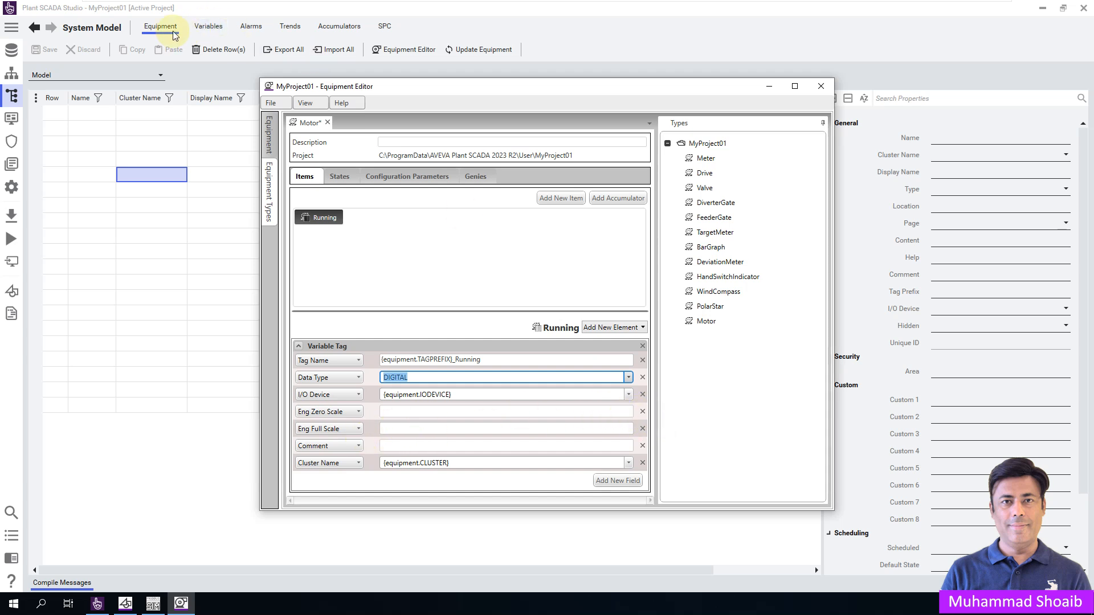
{"action": "left_click", "coordinate": [643, 412]}
{"action": "left_click", "coordinate": [642, 411]}
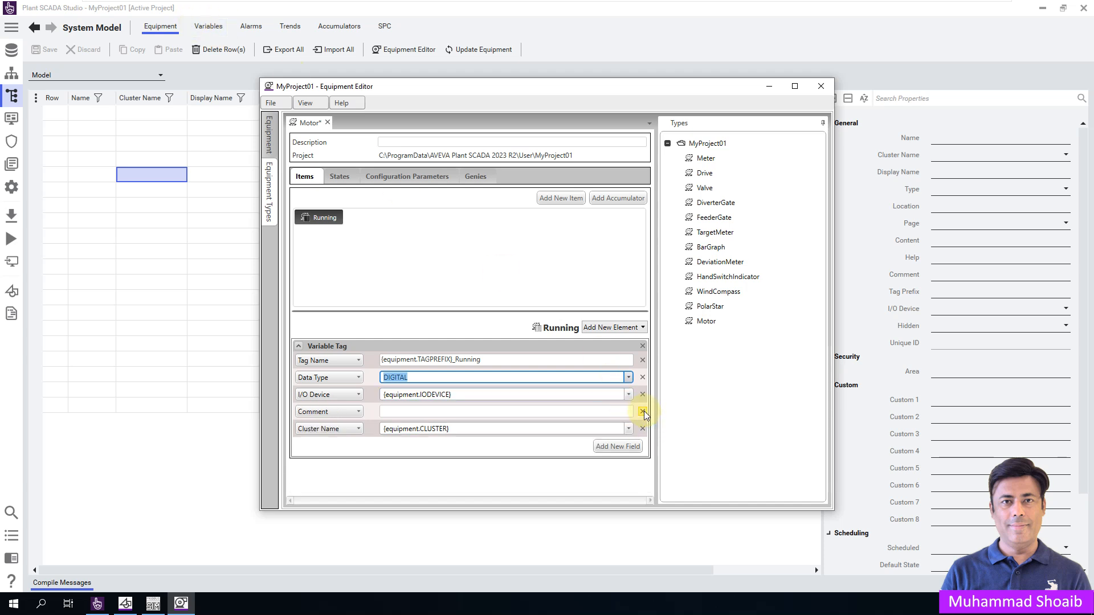
{"action": "left_click", "coordinate": [643, 412]}
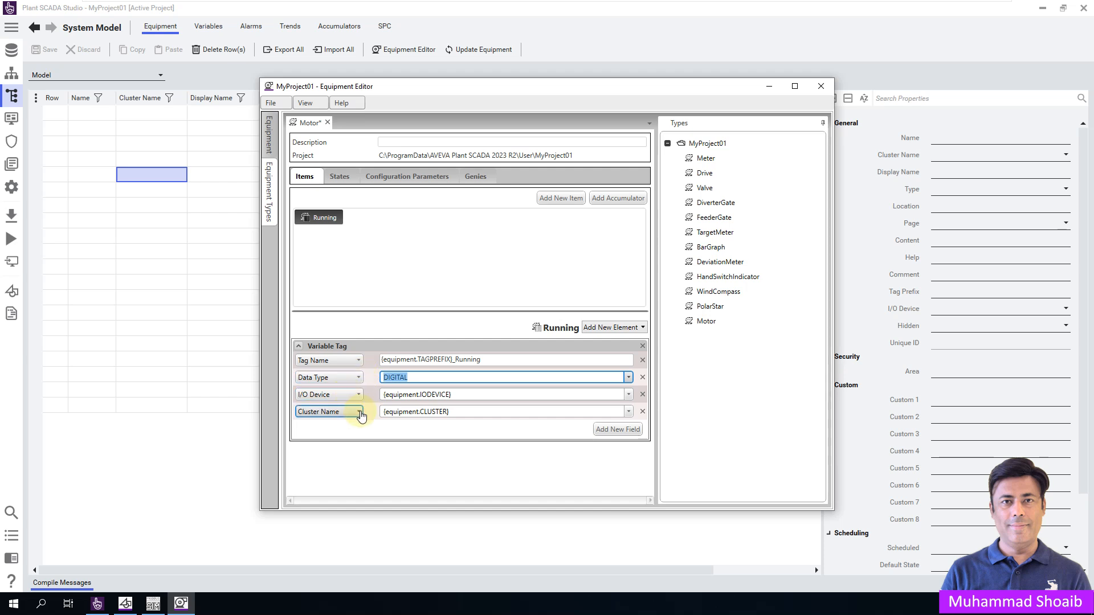
- Add a second item named Auto_Man to the Motor equipment type
{"action": "left_click", "coordinate": [561, 203]}
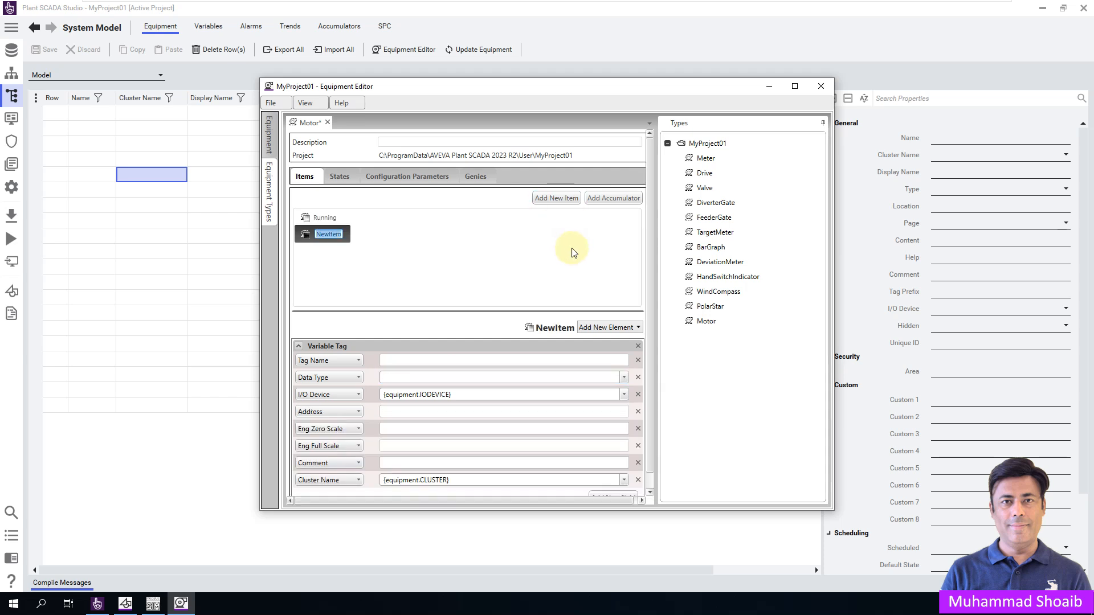
{"action": "type", "text": "Auto_Man"}
{"action": "key", "text": "Return"}
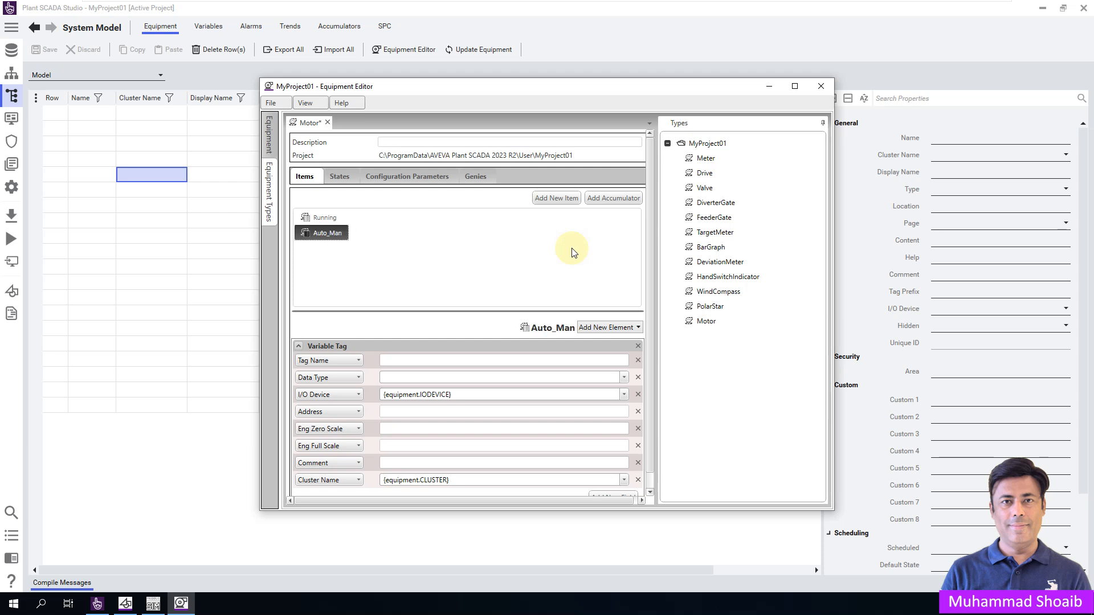
- Set the Auto_Man item's tag name to {equipment.TAGPREFIX}_Auto_Man using the Tag Prefix equipment field, and its data type to DIGITAL
{"action": "left_click", "coordinate": [496, 360]}
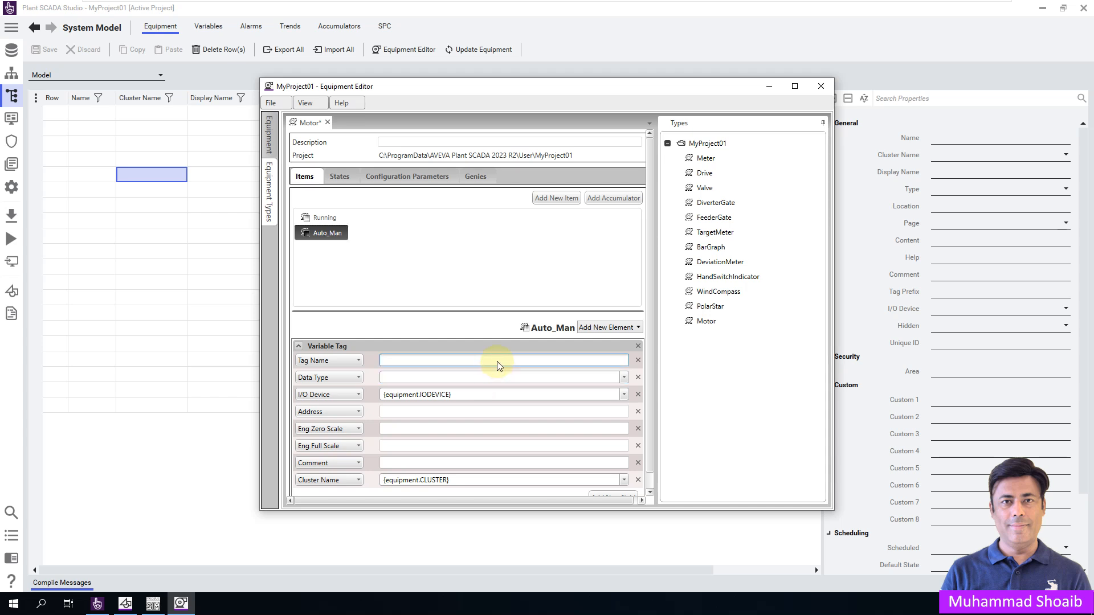
{"action": "right_click", "coordinate": [496, 365]}
{"action": "mouse_move", "coordinate": [581, 369]}
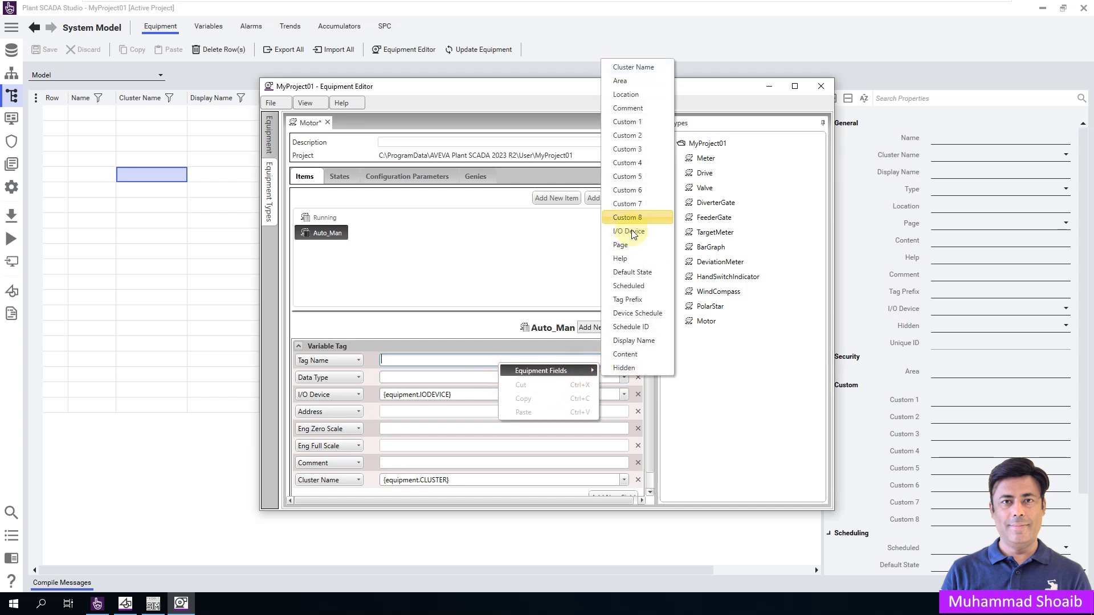
{"action": "left_click", "coordinate": [646, 300]}
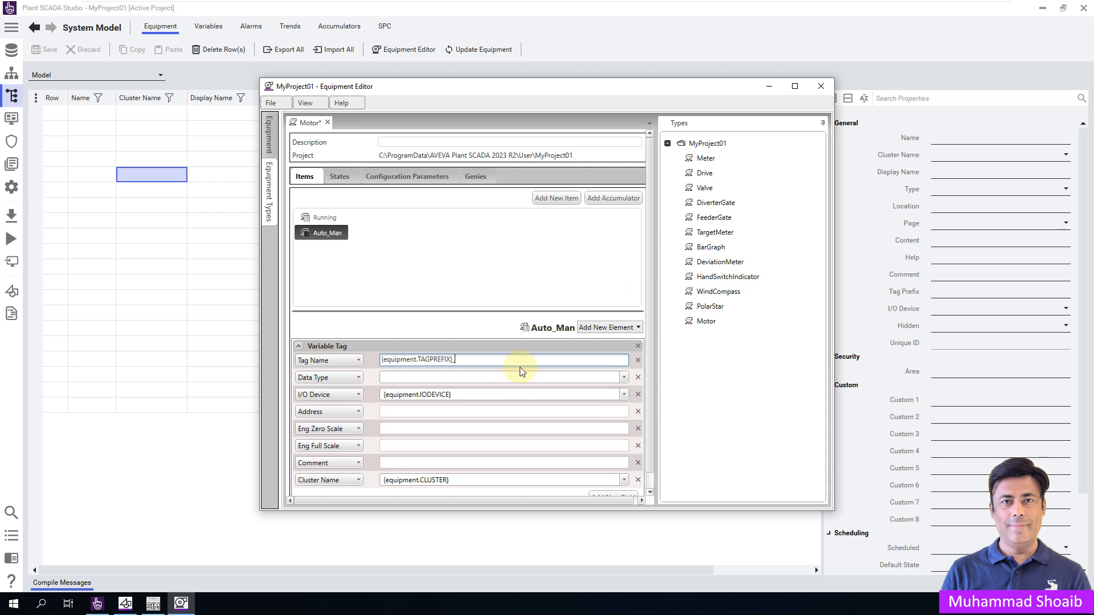
{"action": "type", "text": "_Auto_Man"}
{"action": "left_click", "coordinate": [482, 377]}
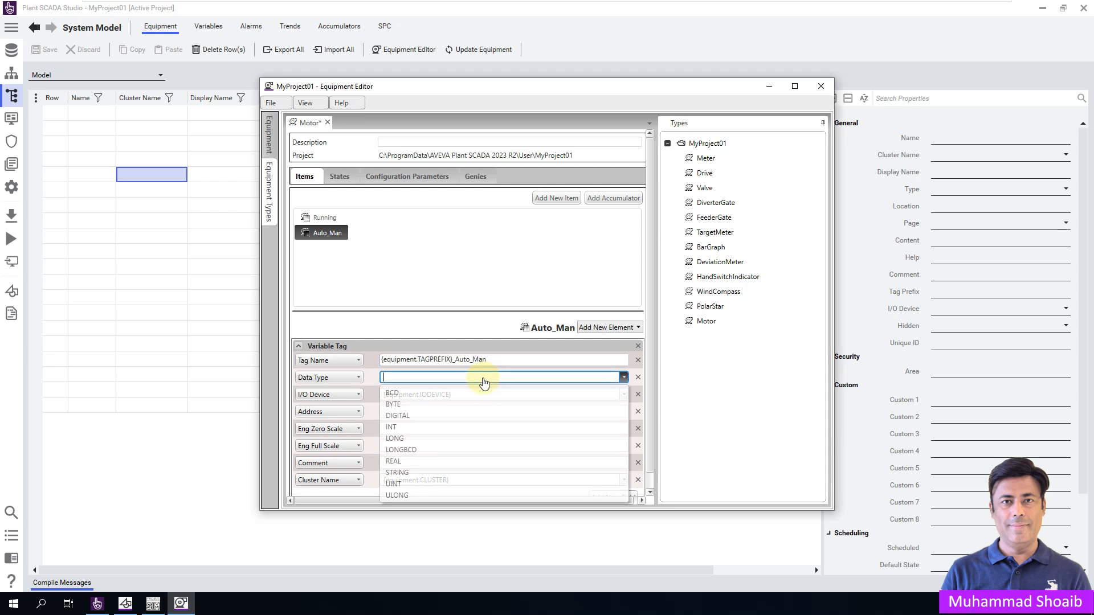
{"action": "left_click", "coordinate": [411, 420]}
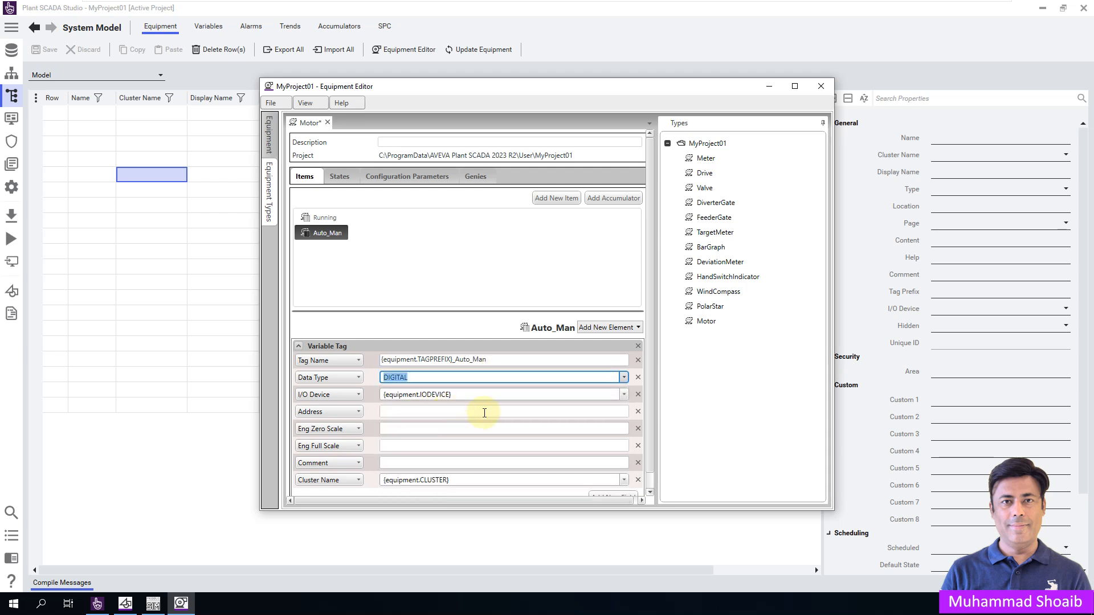
- Remove the Address, Eng Zero Scale, Eng Full Scale and Comment fields from the Auto_Man item's variable tag
{"action": "left_click", "coordinate": [637, 412]}
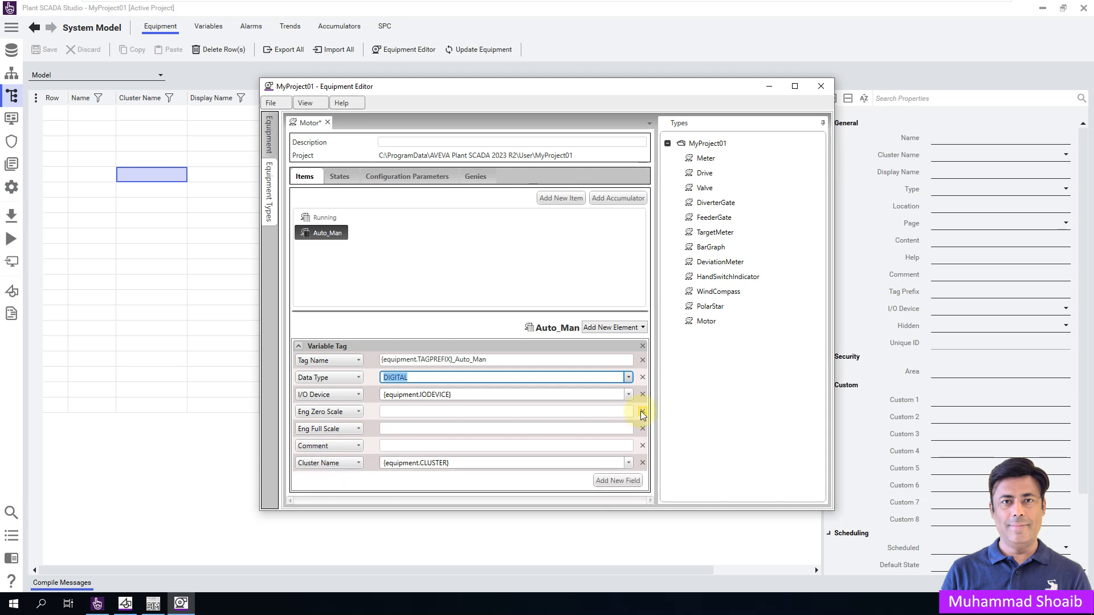
{"action": "left_click", "coordinate": [641, 411]}
{"action": "left_click", "coordinate": [641, 412]}
{"action": "left_click", "coordinate": [640, 411]}
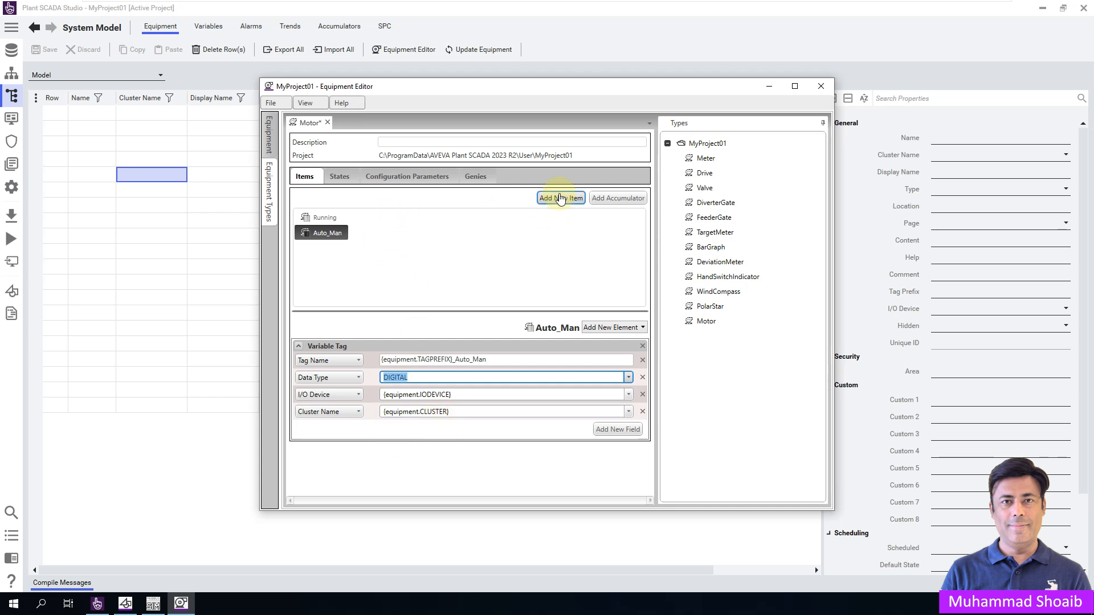
- Add an item named Start_Cmd and set its tag name to {equipment.TAGPREFIX}_StartCmd using the Tag Prefix equipment field
{"action": "left_click", "coordinate": [558, 198]}
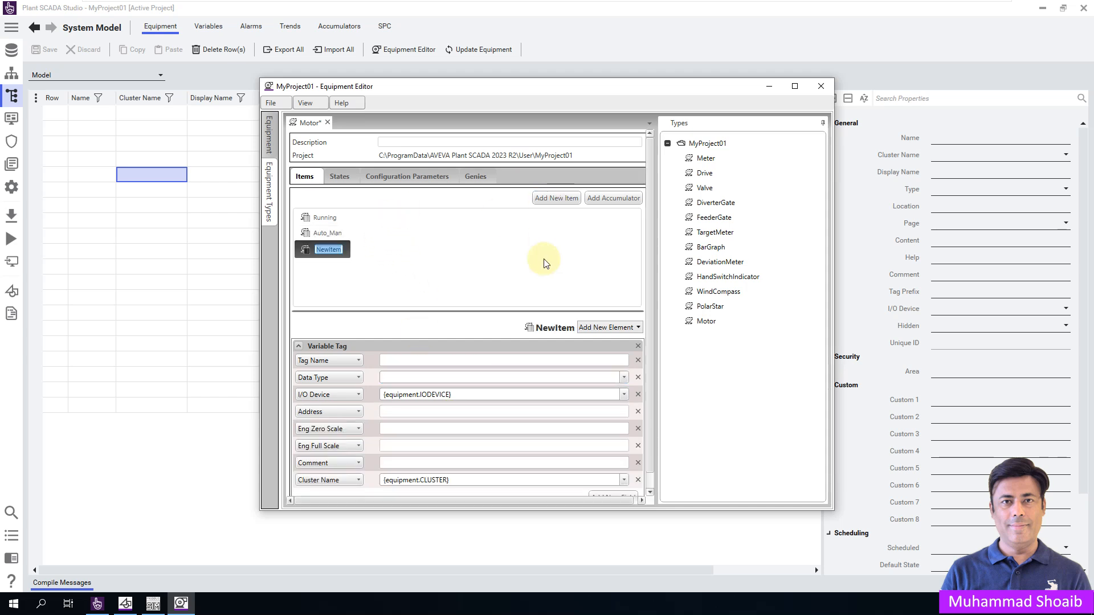
{"action": "type", "text": "Start_Cmd"}
{"action": "left_click", "coordinate": [596, 362]}
{"action": "right_click", "coordinate": [596, 361]}
{"action": "mouse_move", "coordinate": [656, 377]}
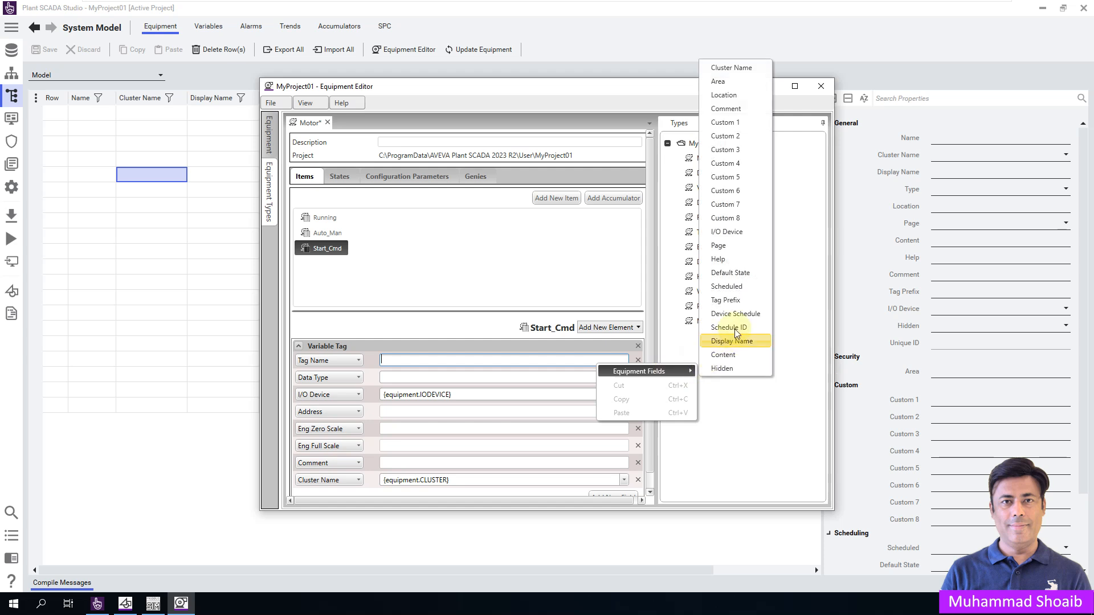
{"action": "left_click", "coordinate": [745, 299]}
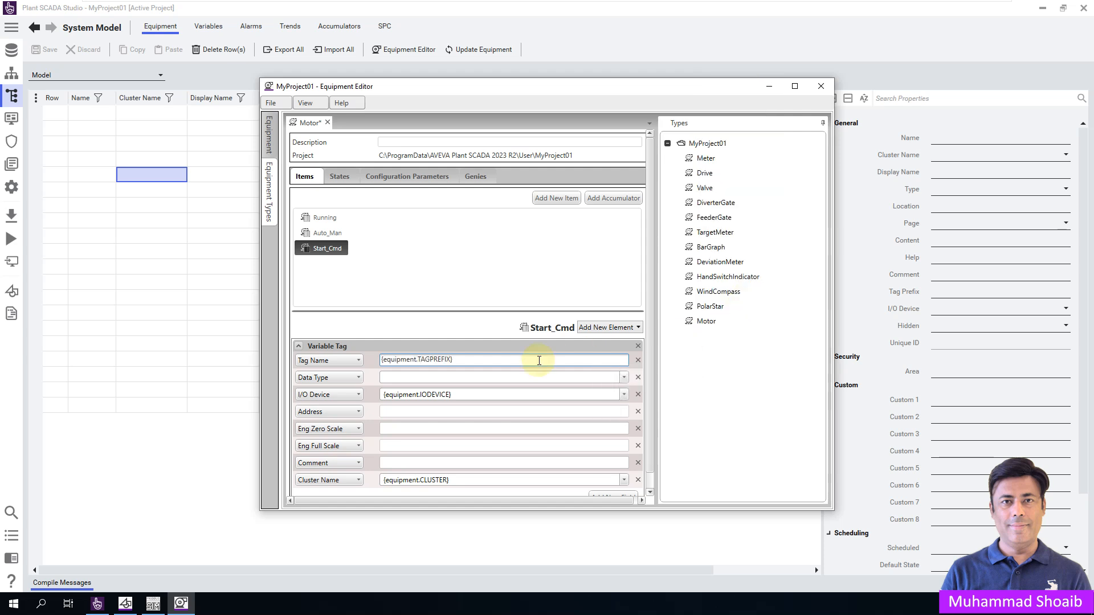
{"action": "type", "text": "_StartCmd"}
- Set the Start_Cmd item's data type to DIGITAL and remove its Address, Eng Zero Scale, Eng Full Scale and Comment fields
{"action": "left_click", "coordinate": [508, 379]}
{"action": "left_click", "coordinate": [408, 415]}
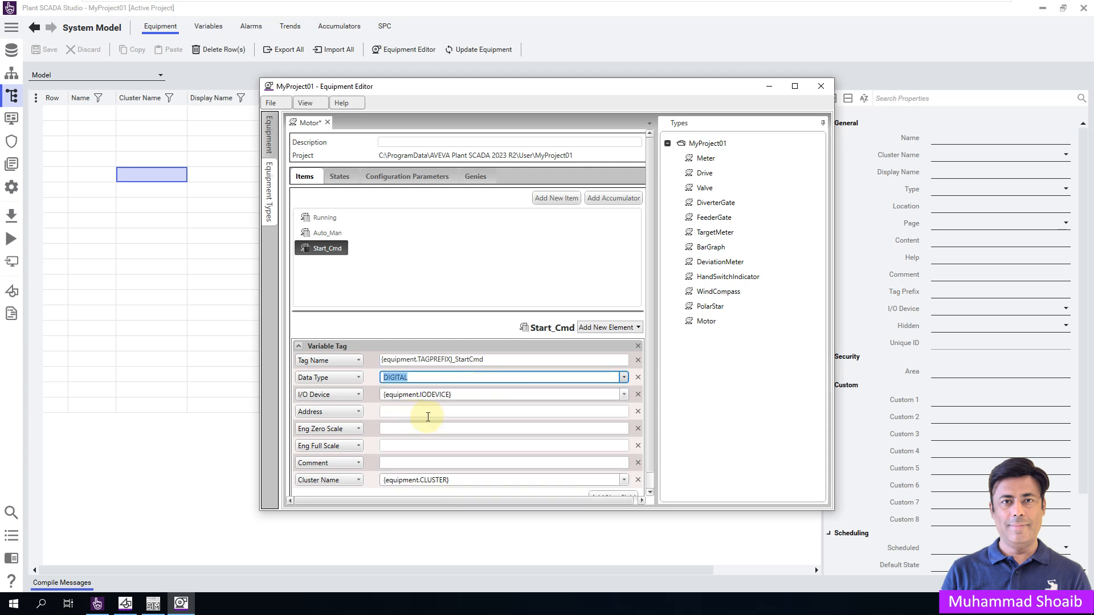
{"action": "left_click", "coordinate": [639, 413]}
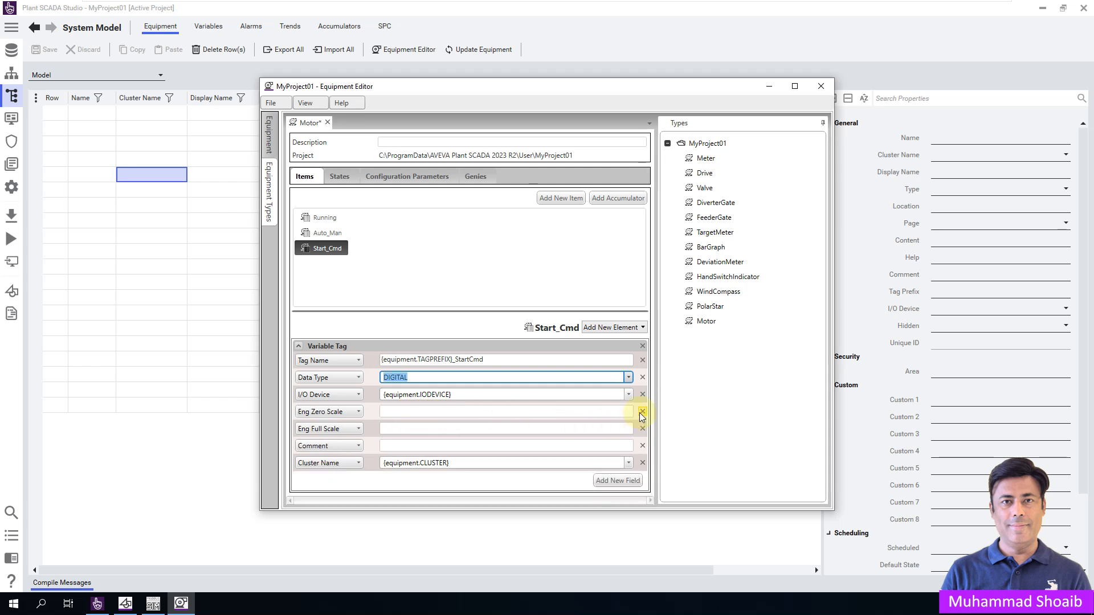
{"action": "left_click", "coordinate": [643, 411]}
{"action": "left_click", "coordinate": [643, 412]}
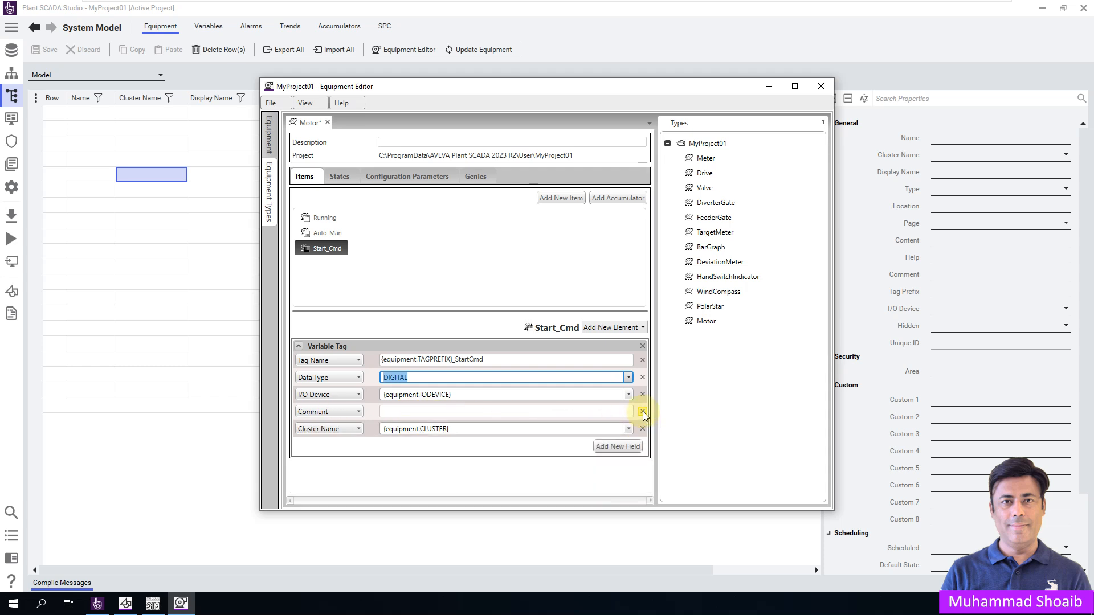
{"action": "left_click", "coordinate": [643, 412]}
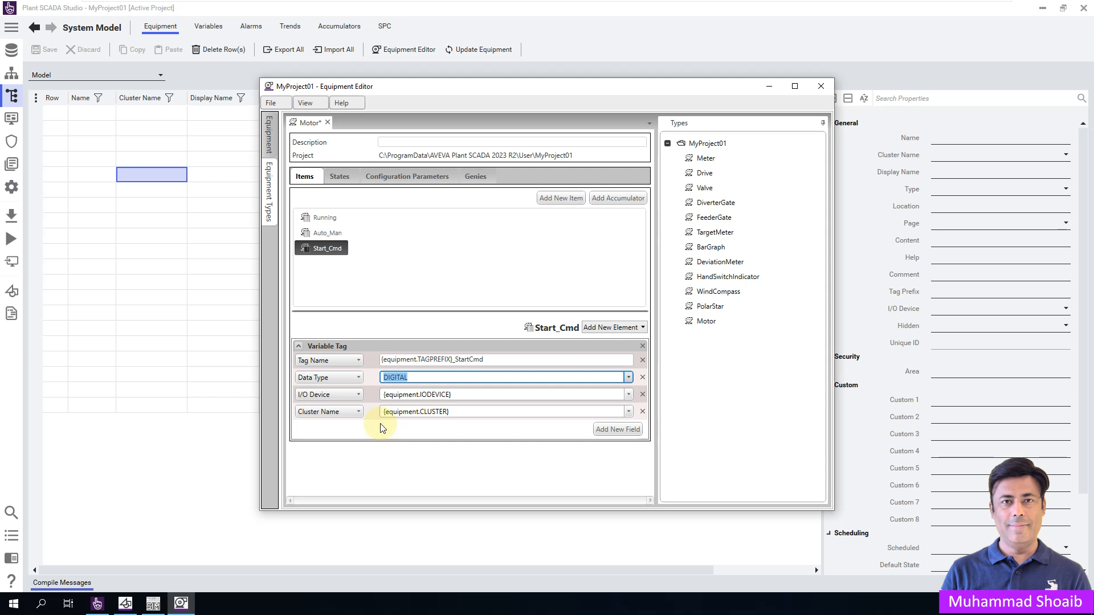
- Add an item named Speed and set its tag name to {equipment.TAGPREFIX}_Speed using the Tag Prefix equipment field
{"action": "left_click", "coordinate": [564, 199]}
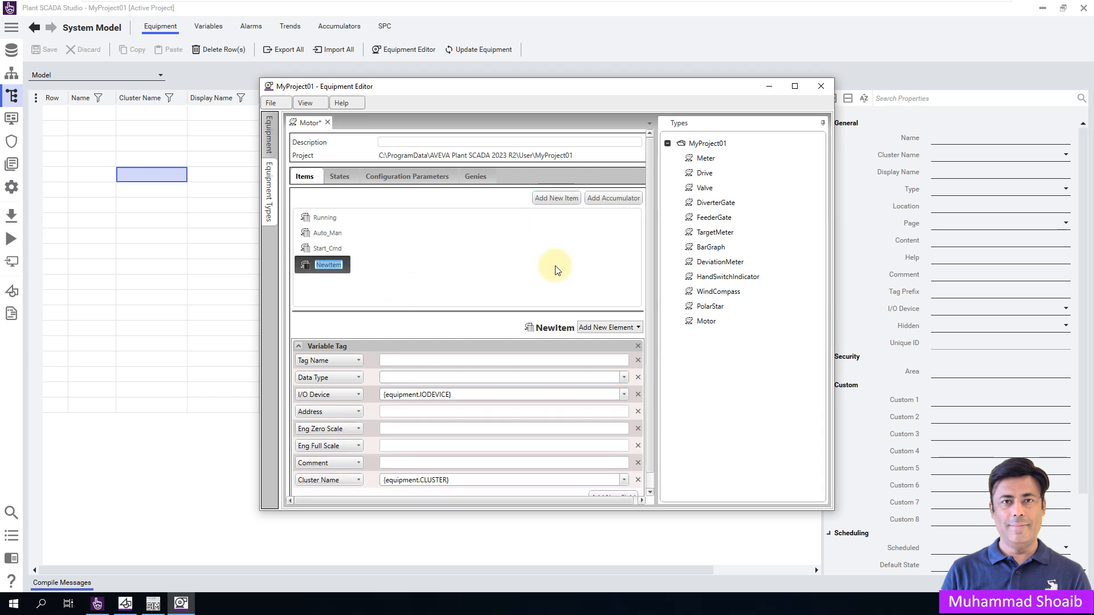
{"action": "type", "text": "Speed"}
{"action": "key", "text": "Return"}
{"action": "left_click", "coordinate": [588, 359]}
{"action": "right_click", "coordinate": [588, 360]}
{"action": "mouse_move", "coordinate": [645, 364]}
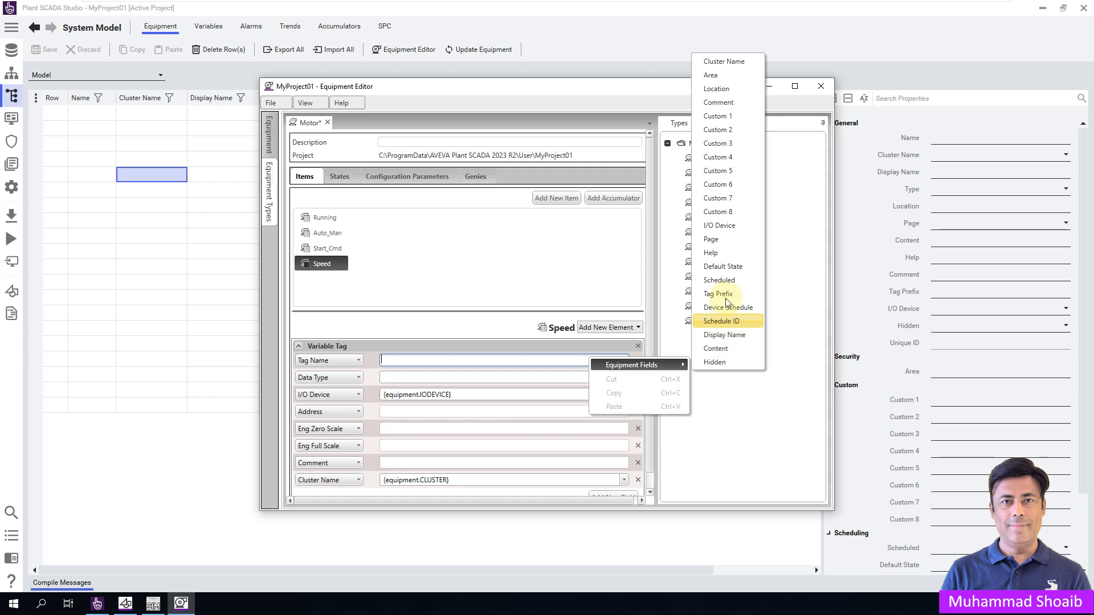
{"action": "left_click", "coordinate": [725, 293]}
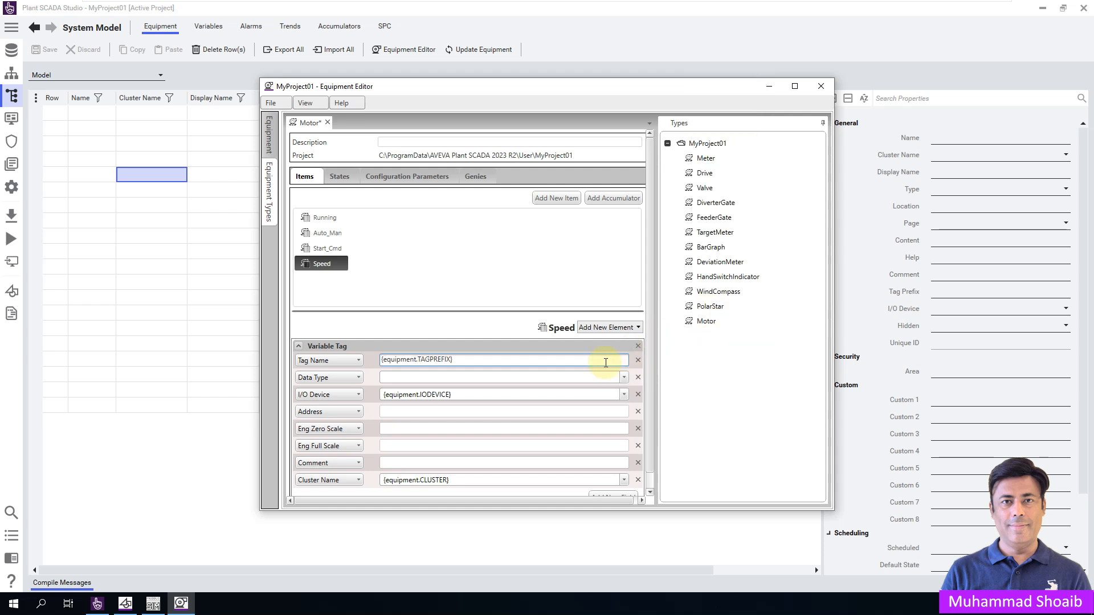
{"action": "type", "text": "_"}
{"action": "type", "text": "Speed"}
- Set the Speed item's data type to INT and remove its Address, Eng Zero Scale, Eng Full Scale and Comment fields
{"action": "left_click", "coordinate": [624, 377]}
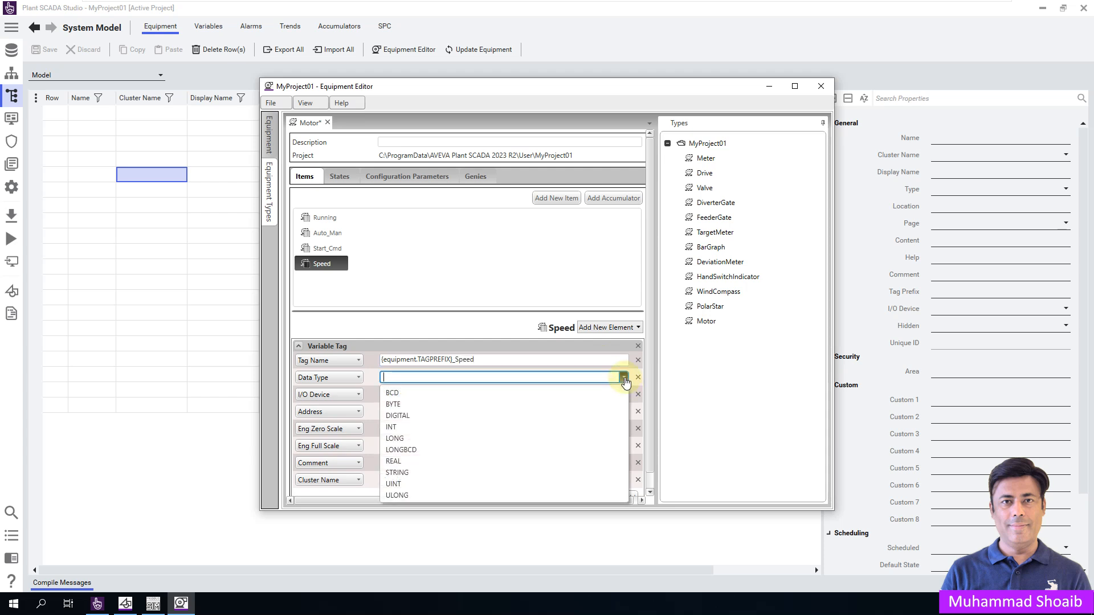
{"action": "left_click", "coordinate": [421, 427]}
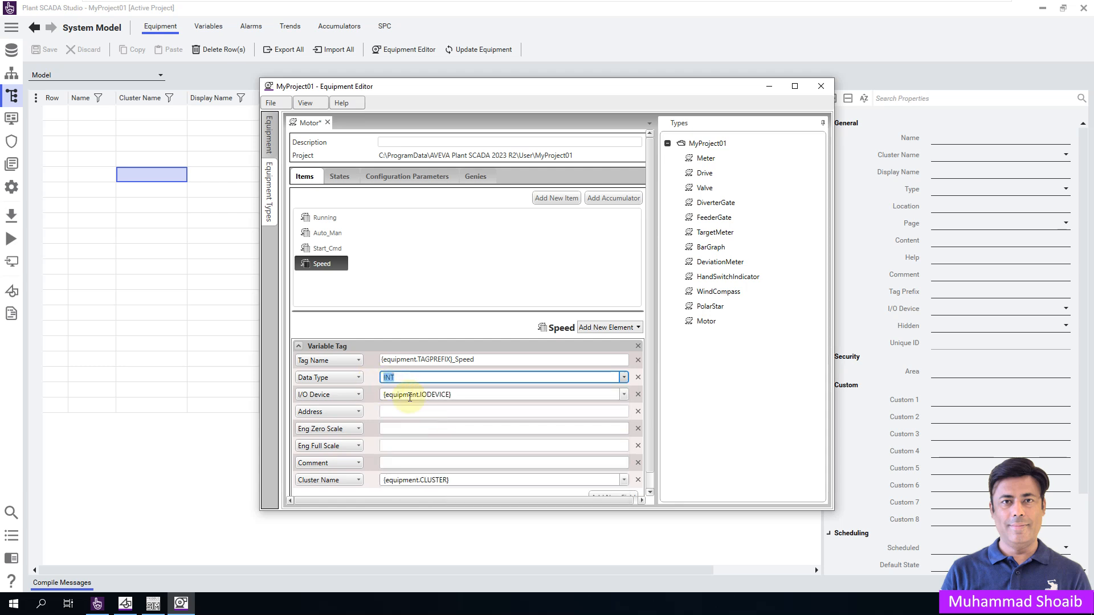
{"action": "left_click", "coordinate": [639, 411]}
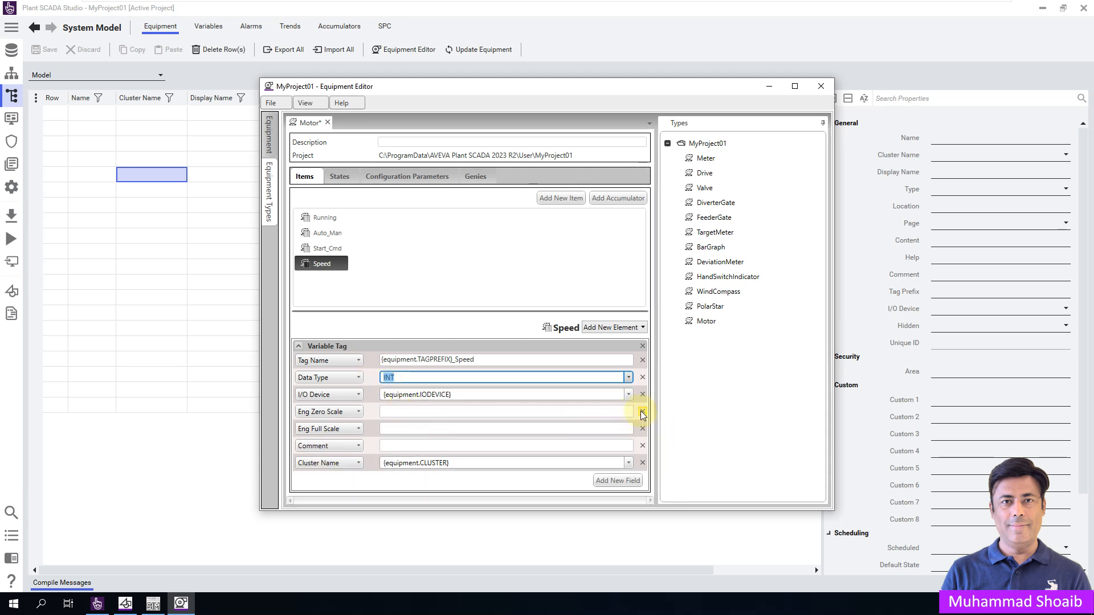
{"action": "left_click", "coordinate": [640, 411]}
{"action": "left_click", "coordinate": [640, 412]}
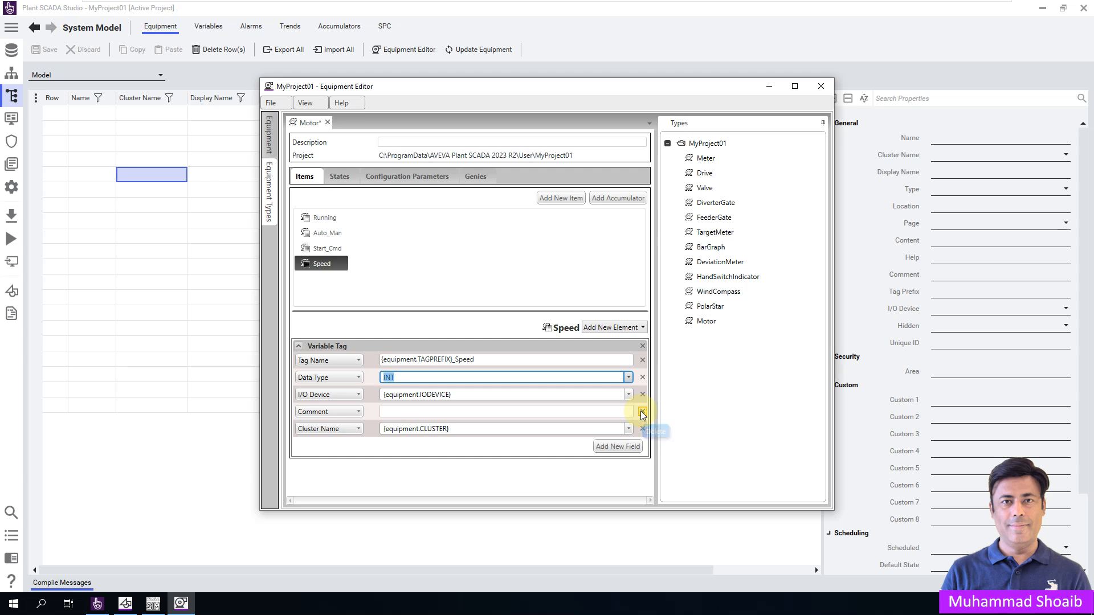
{"action": "left_click", "coordinate": [640, 411]}
- Change the Auto_Man item's tag name to {equipment.TAGPREFIX}_AutoMan, without the underscore between Auto and Man
{"action": "left_click", "coordinate": [337, 234]}
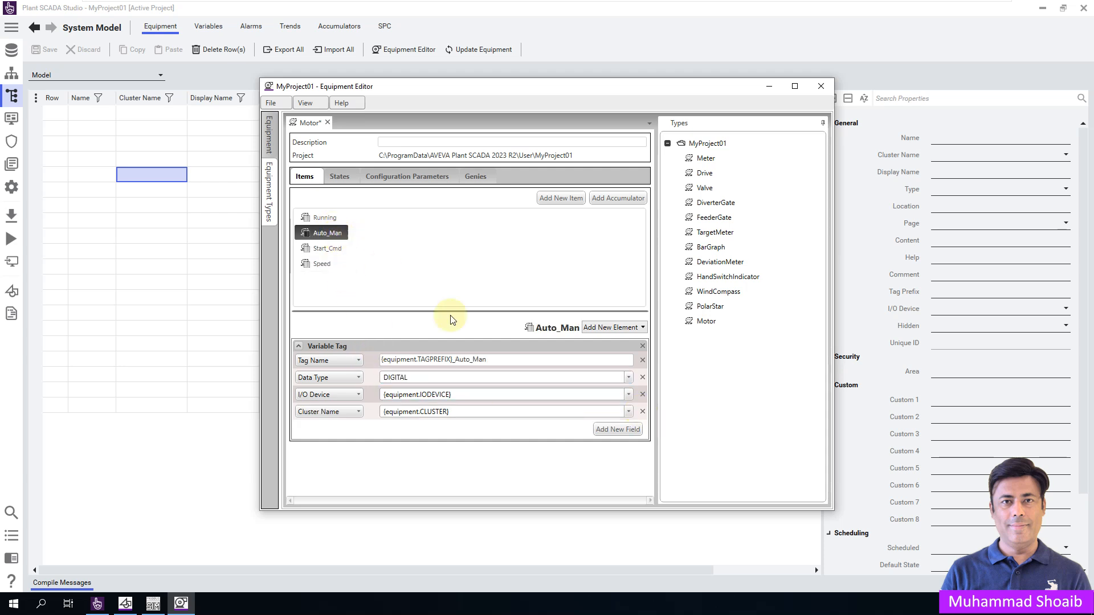
{"action": "left_click", "coordinate": [480, 413]}
{"action": "key", "text": "BackSpace"}
{"action": "left_click", "coordinate": [501, 360]}
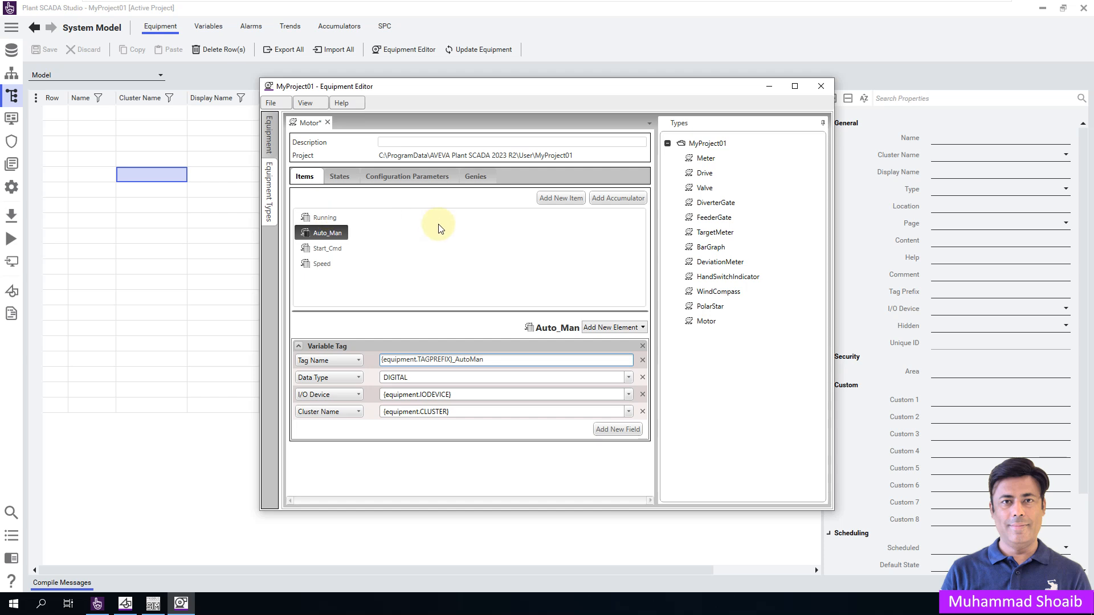
- Save the Motor equipment type and close it
{"action": "left_click", "coordinate": [270, 103]}
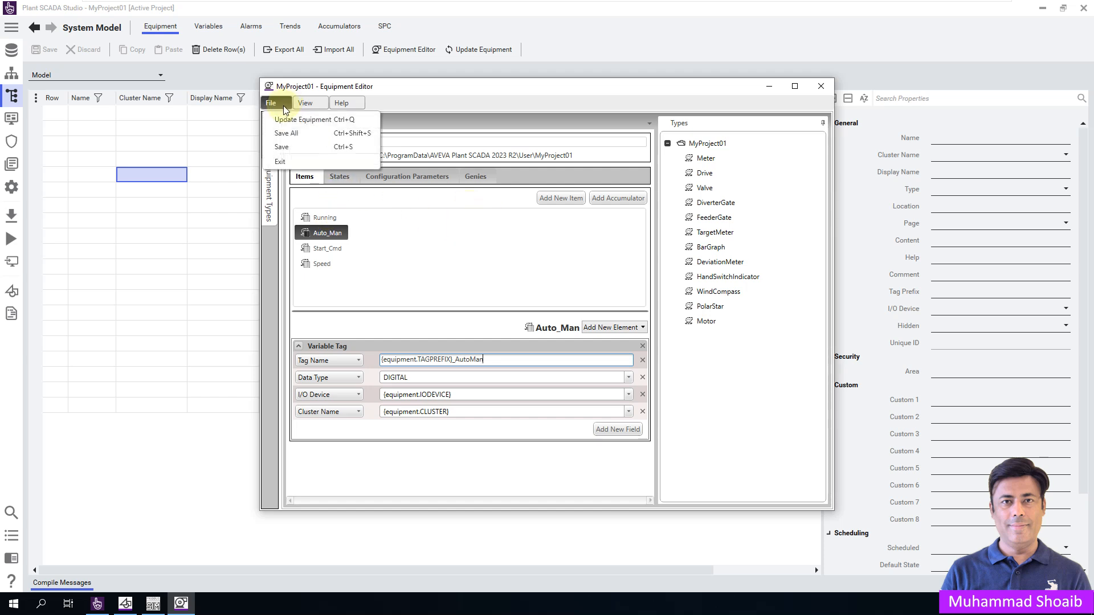
{"action": "left_click", "coordinate": [280, 147]}
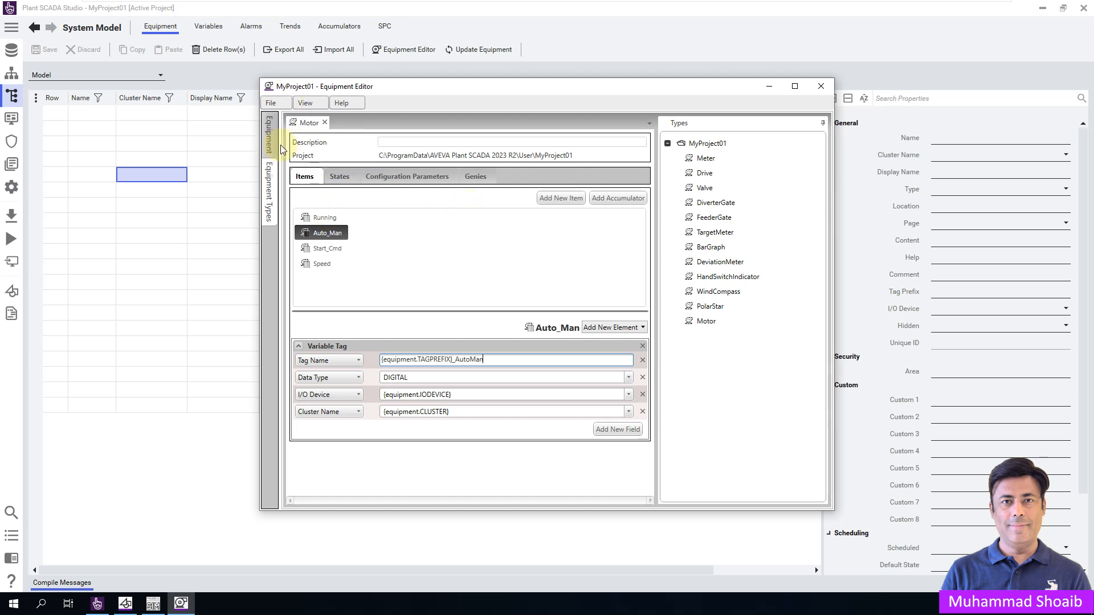
{"action": "left_click", "coordinate": [324, 123]}
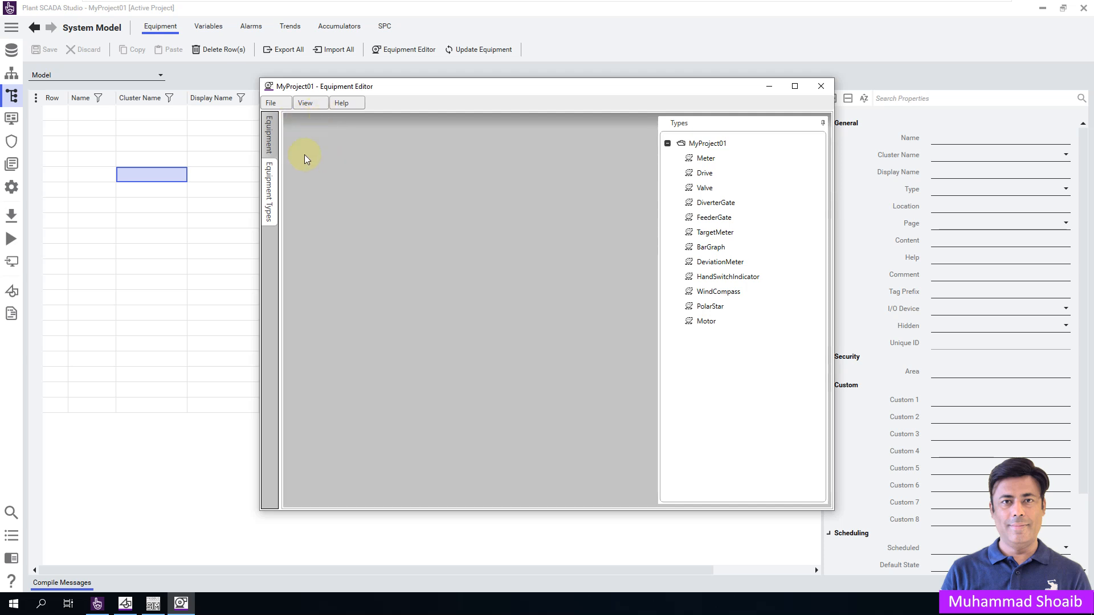
- Add a new equipment named MixerPlant with no type to MyProject01
{"action": "left_click", "coordinate": [272, 141]}
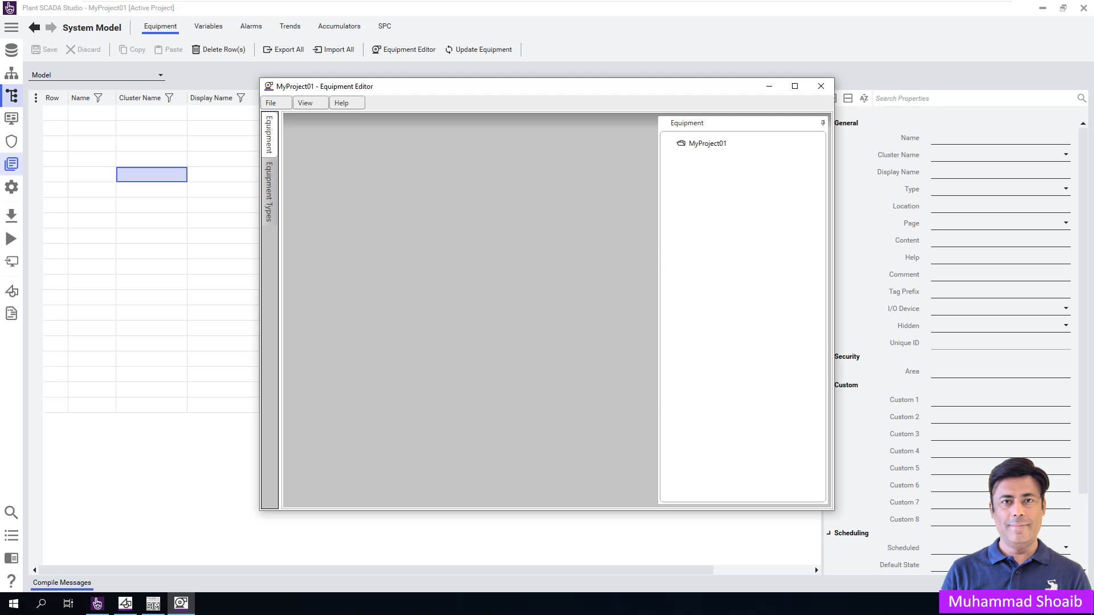
{"action": "left_click", "coordinate": [707, 145]}
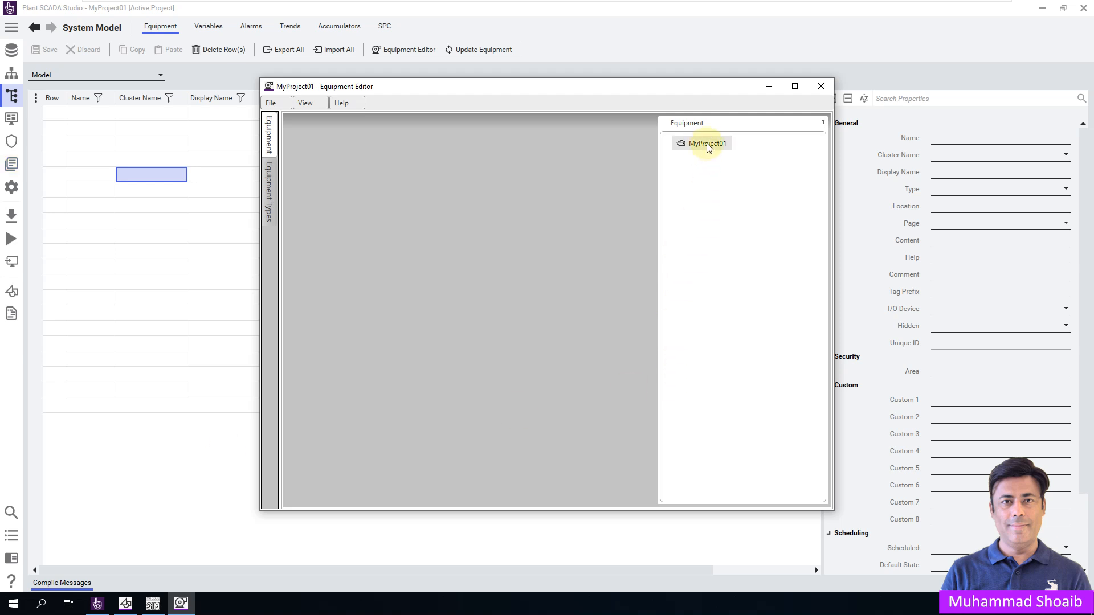
{"action": "right_click", "coordinate": [709, 148]}
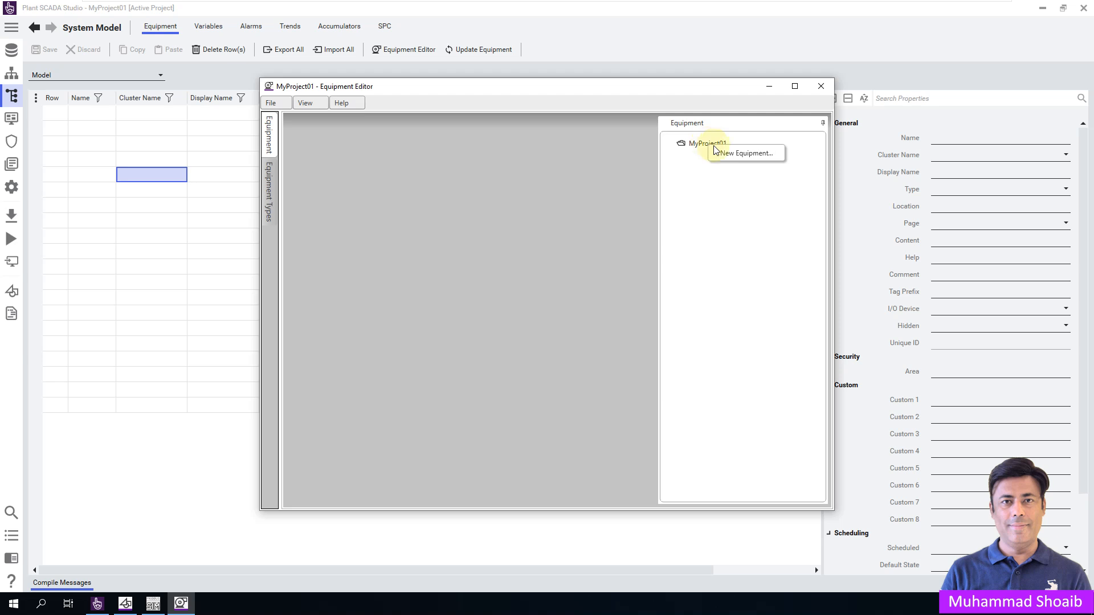
{"action": "left_click", "coordinate": [734, 153]}
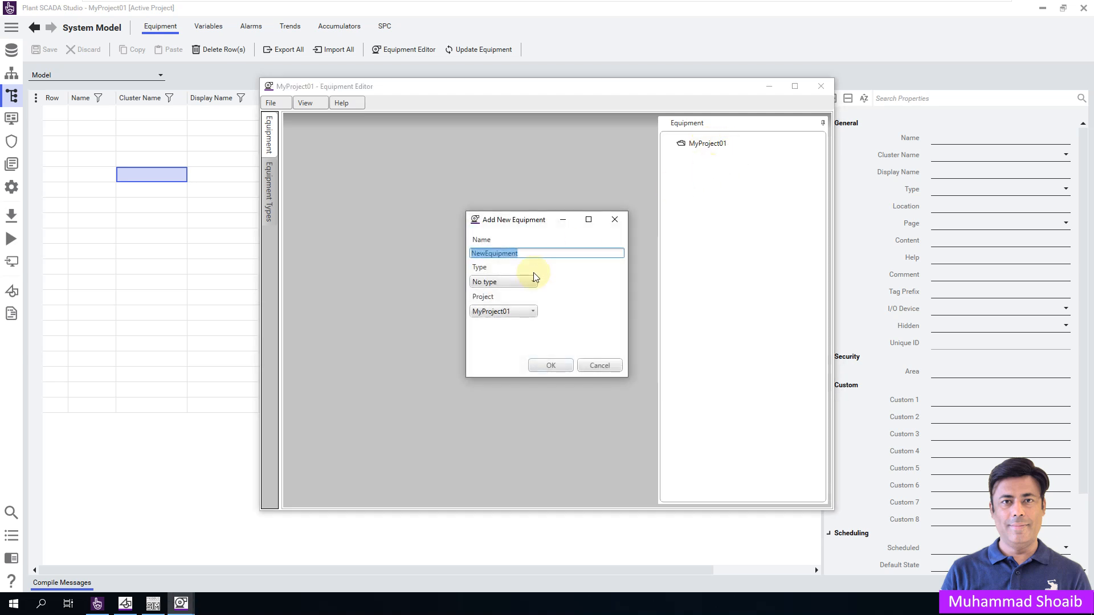
{"action": "type", "text": "Mixer"}
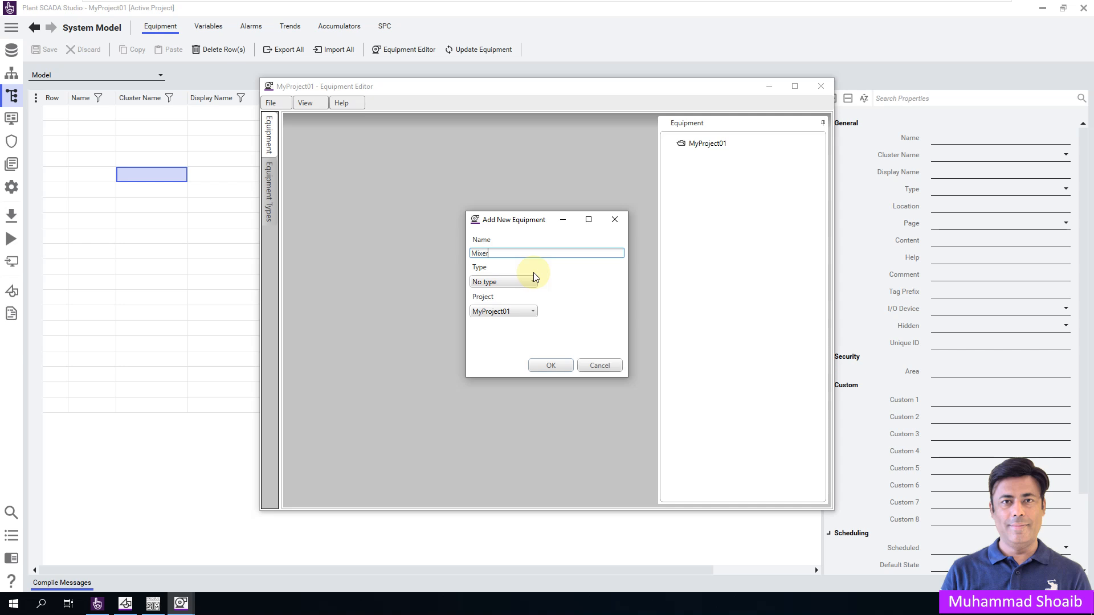
{"action": "type", "text": "Plant"}
{"action": "left_click", "coordinate": [552, 366]}
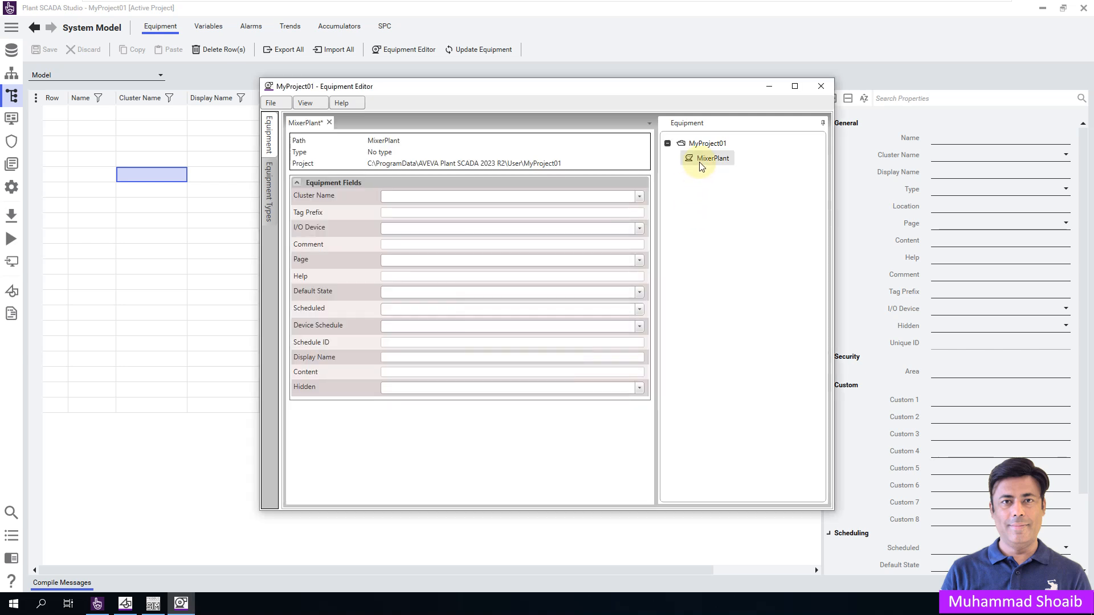
- Set MixerPlant's cluster name to Cluster1, its tag prefix to MixerPlant and its I/O device to MB_IODev
{"action": "left_click", "coordinate": [639, 197]}
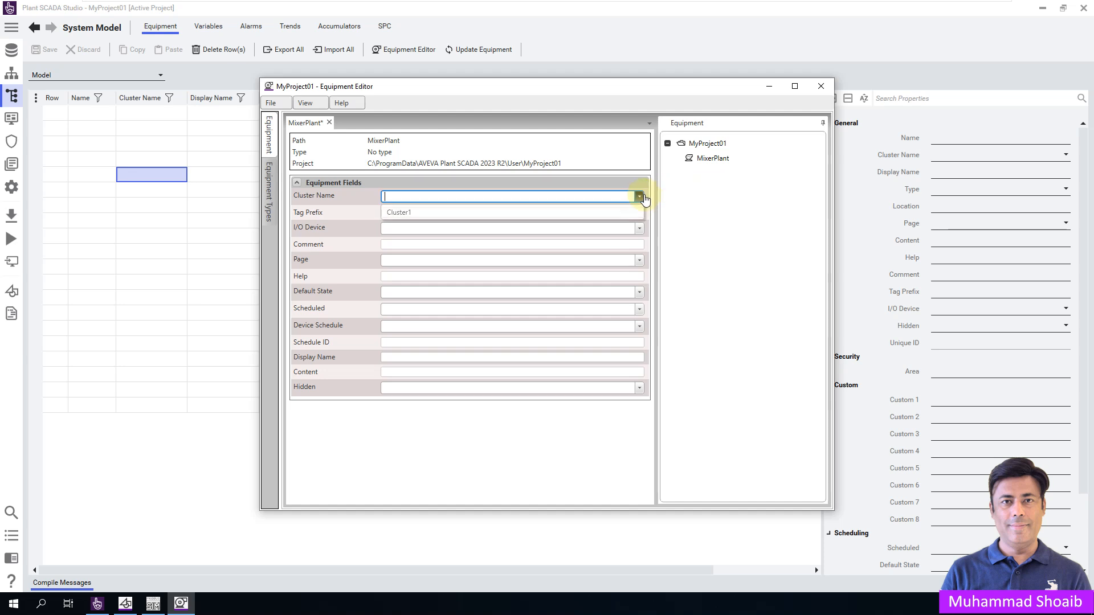
{"action": "left_click", "coordinate": [508, 212]}
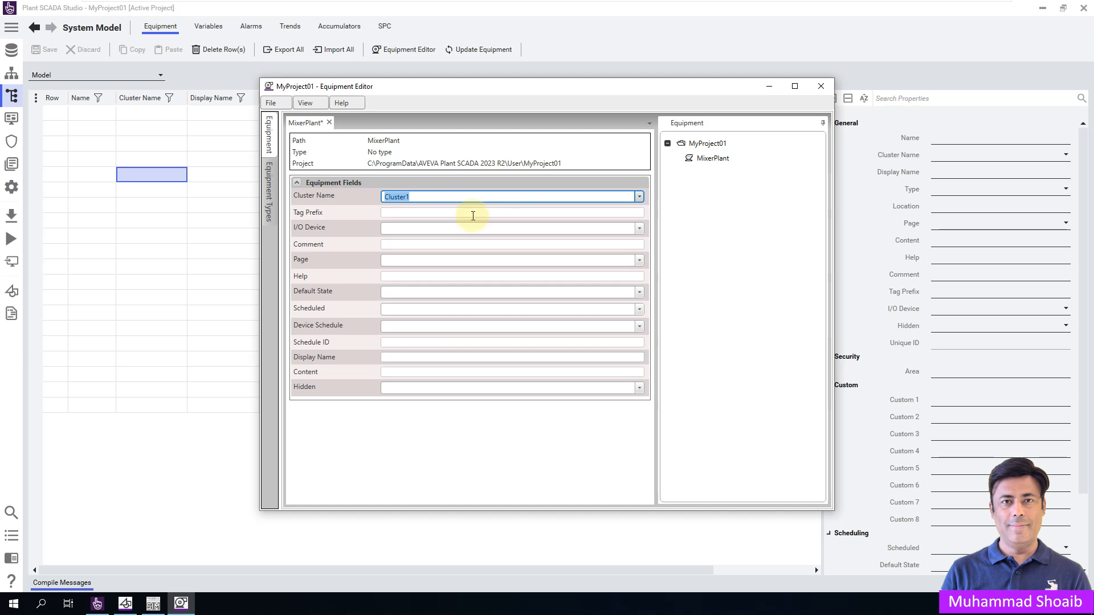
{"action": "left_click", "coordinate": [423, 213]}
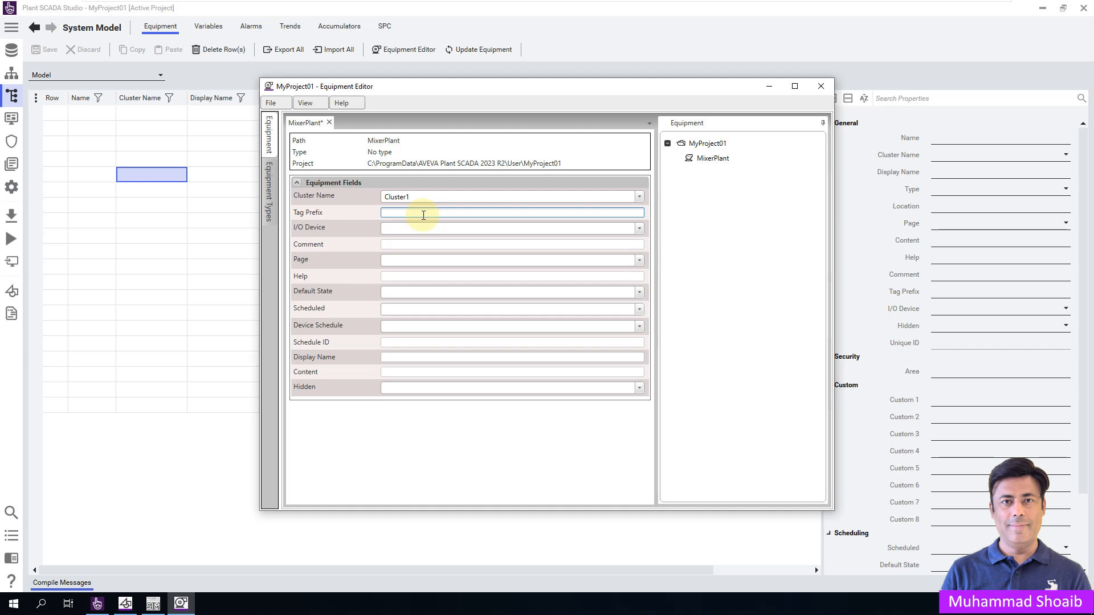
{"action": "left_click", "coordinate": [11, 292]}
{"action": "type", "text": "MixerPlant"}
{"action": "left_click", "coordinate": [639, 228]}
{"action": "left_click", "coordinate": [461, 267]}
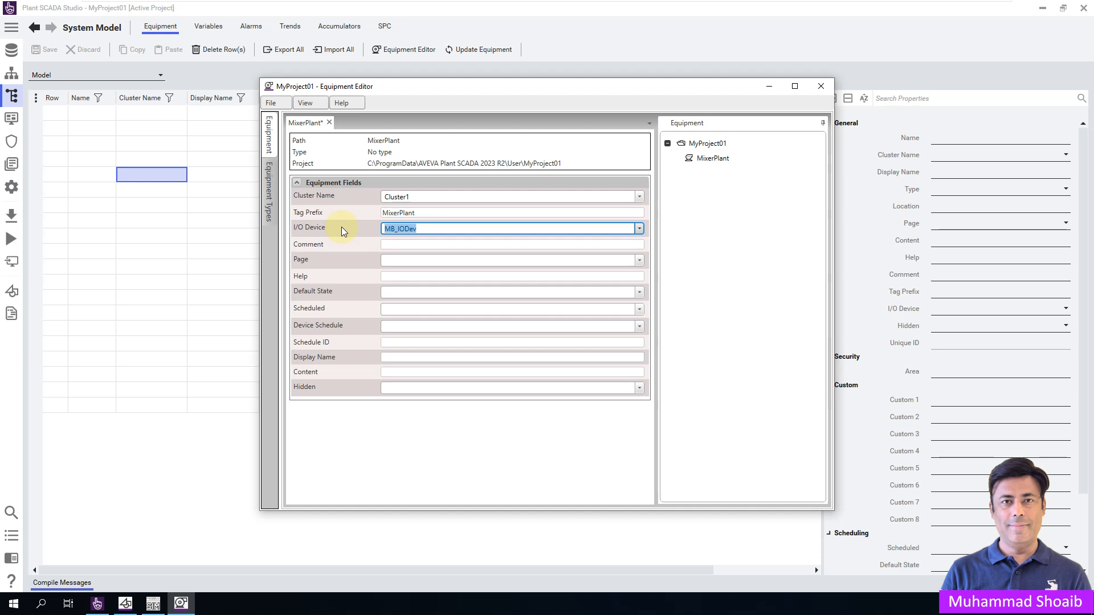
- Add a new equipment named MixerArea with no type under MixerPlant in MyProject01
{"action": "left_click", "coordinate": [704, 158]}
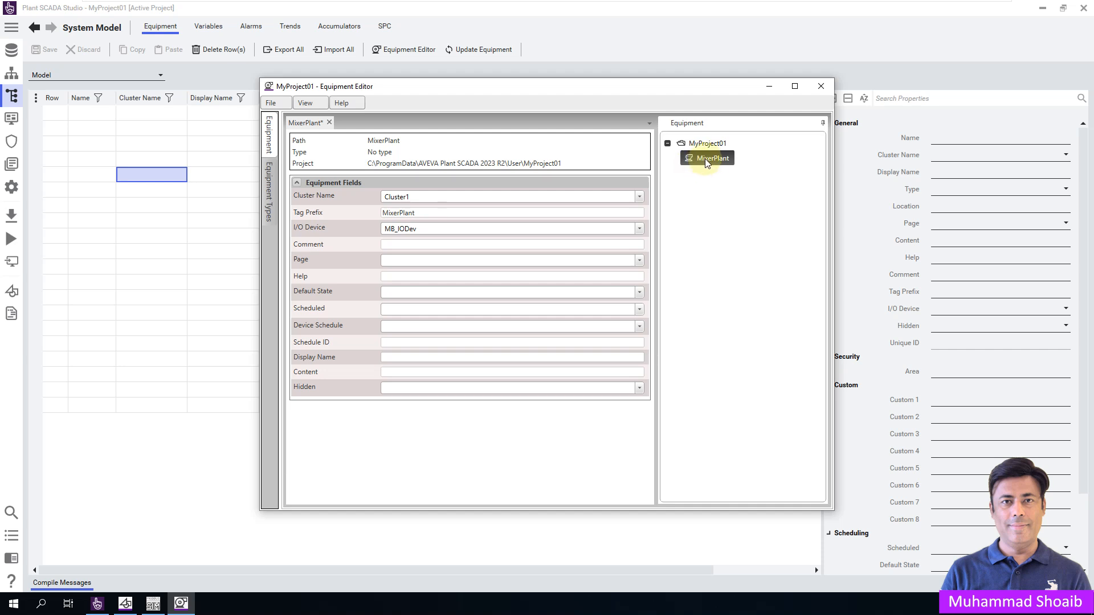
{"action": "right_click", "coordinate": [706, 159]}
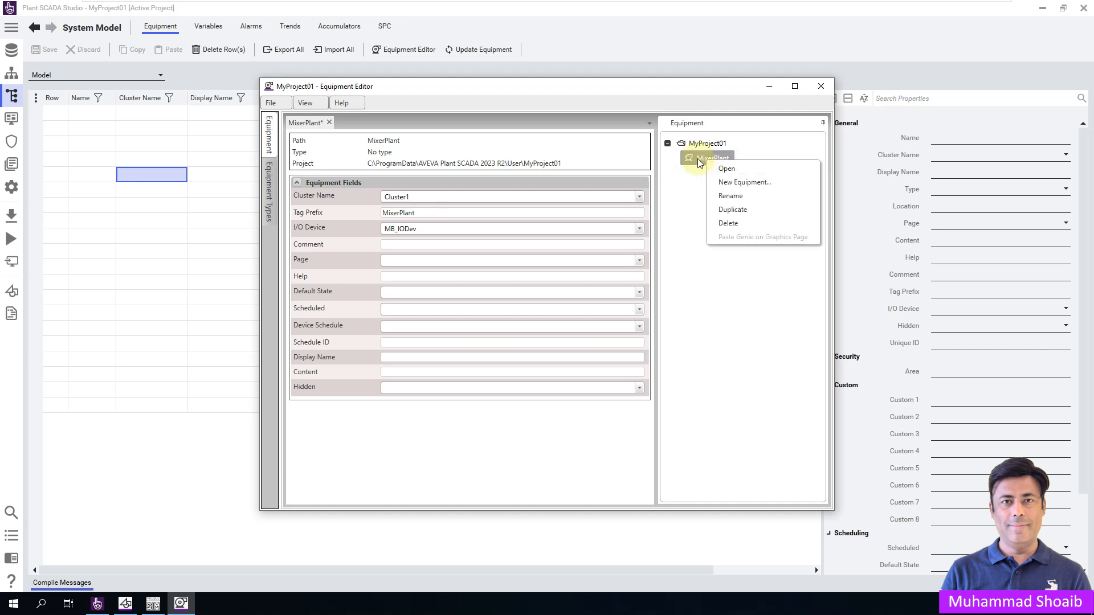
{"action": "left_click", "coordinate": [747, 181]}
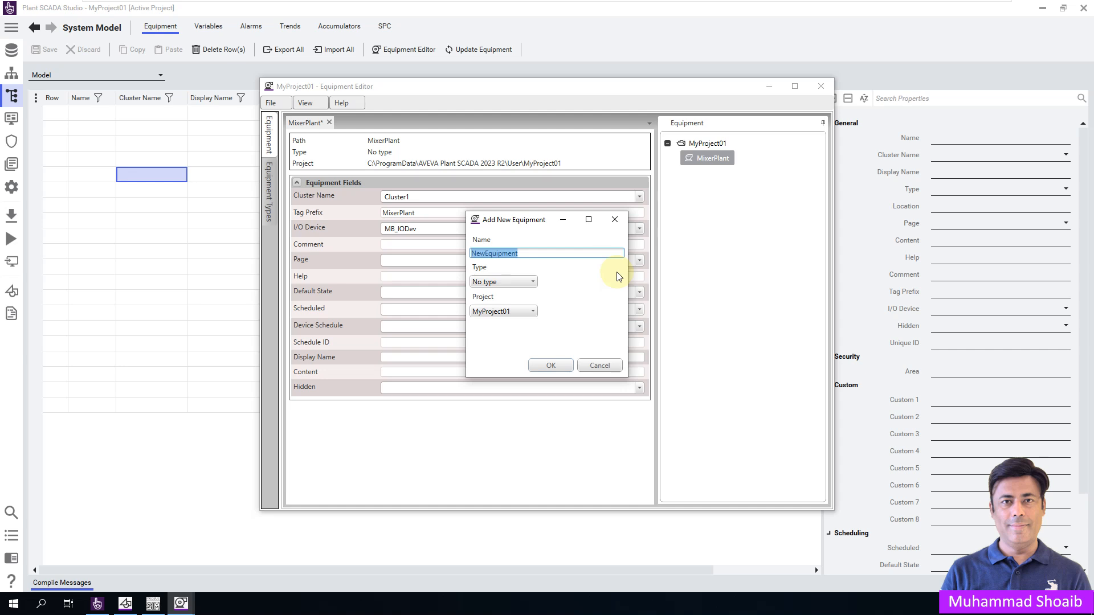
{"action": "type", "text": "MixerArea"}
{"action": "left_click", "coordinate": [557, 363]}
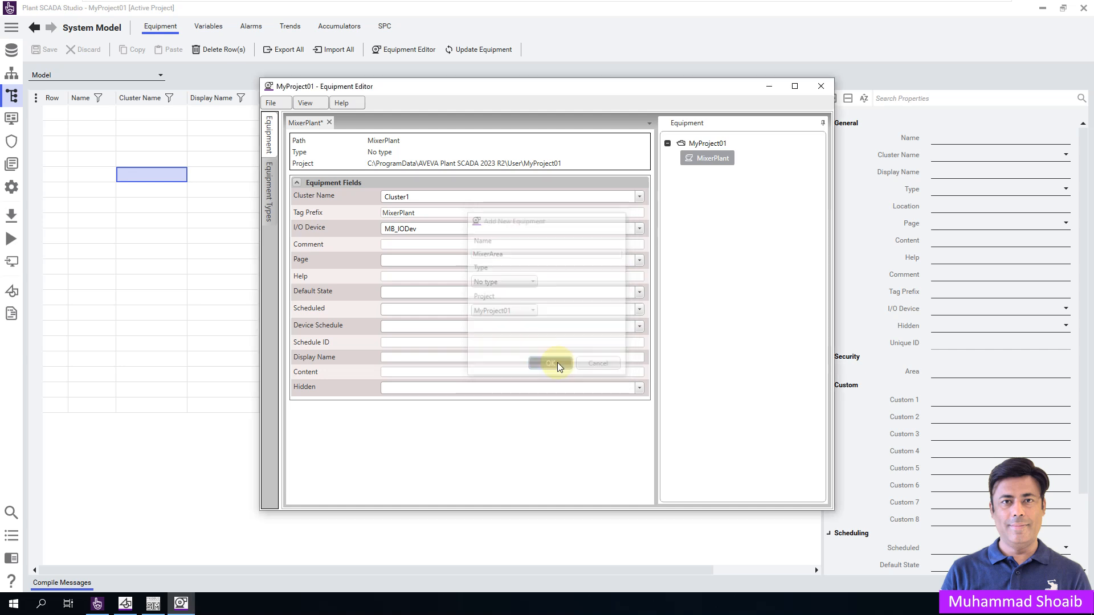
- Add a new equipment named MixerUnit1 with no type under MixerArea
{"action": "left_click", "coordinate": [720, 175]}
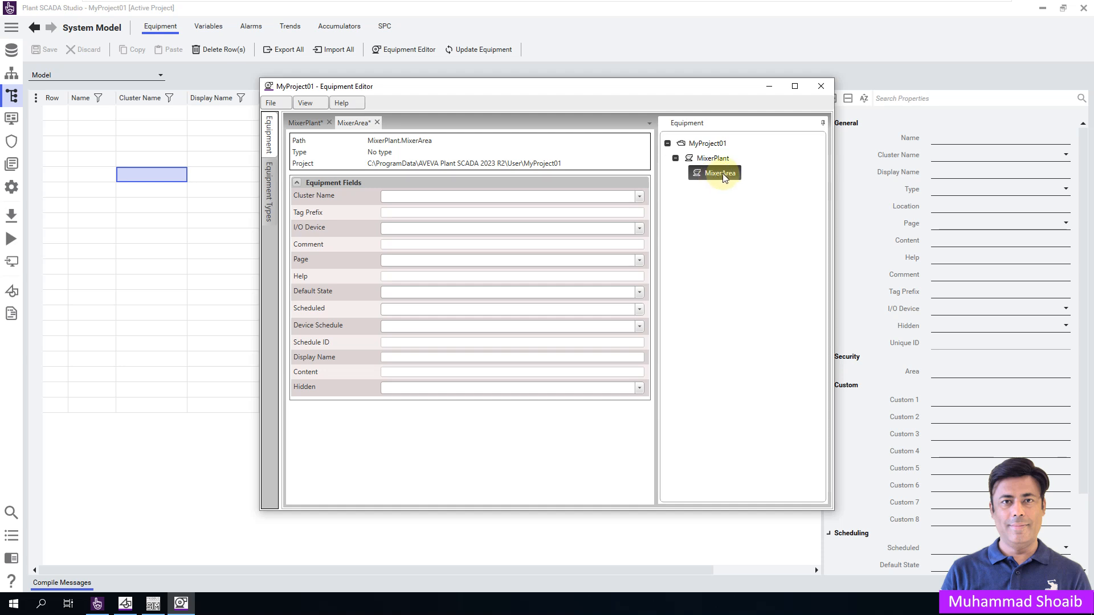
{"action": "right_click", "coordinate": [722, 174]}
{"action": "left_click", "coordinate": [755, 197]}
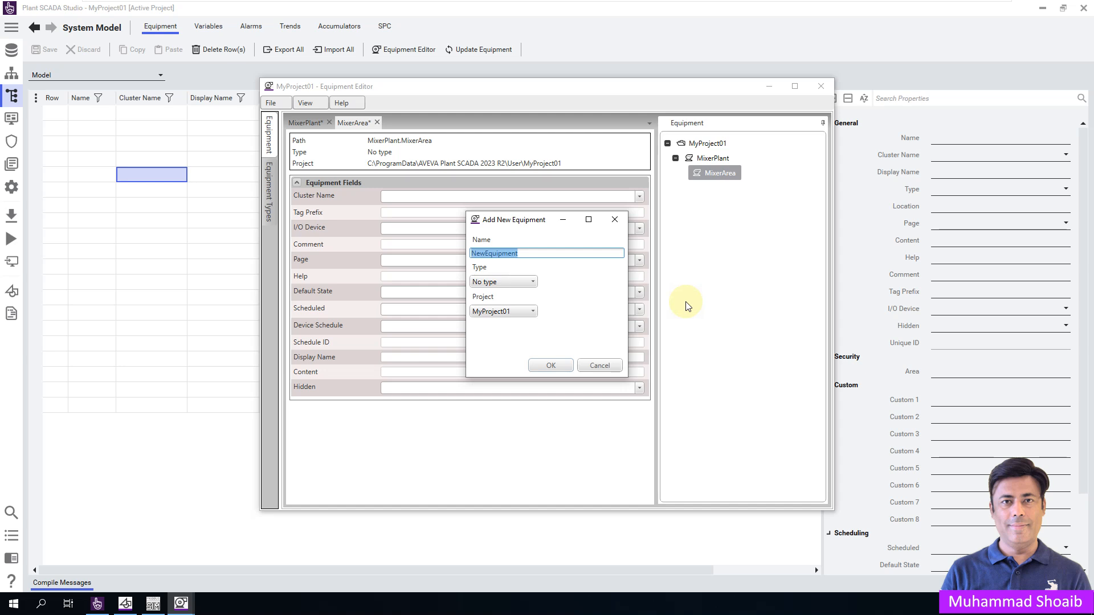
{"action": "type", "text": "MixerUnit1"}
{"action": "left_click", "coordinate": [555, 365]}
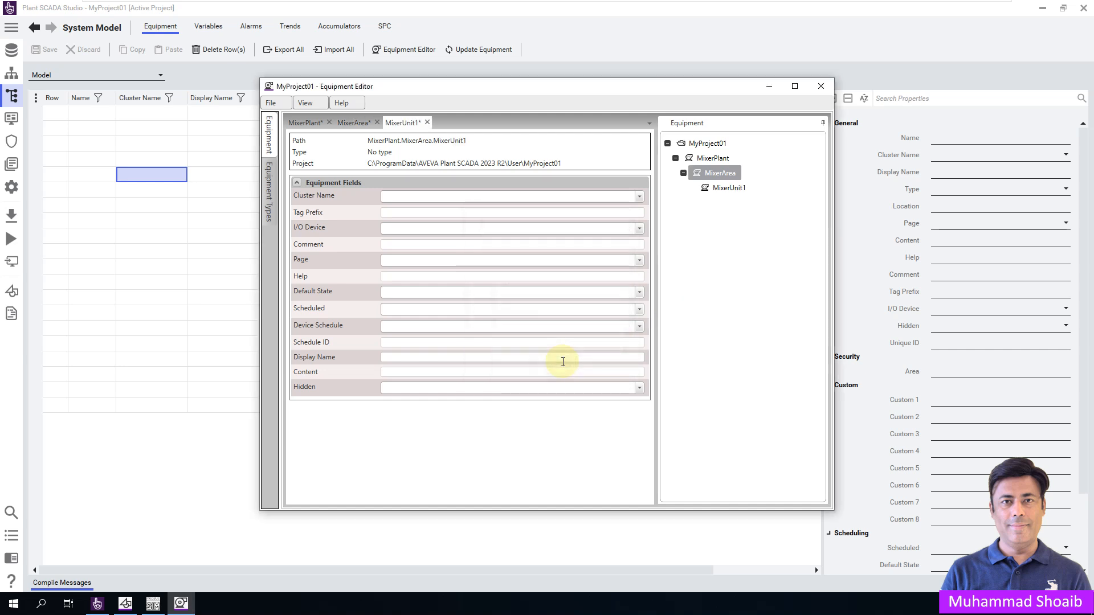
- Add a new equipment named Motor001 of type Motor under MixerUnit1
{"action": "left_click", "coordinate": [730, 190]}
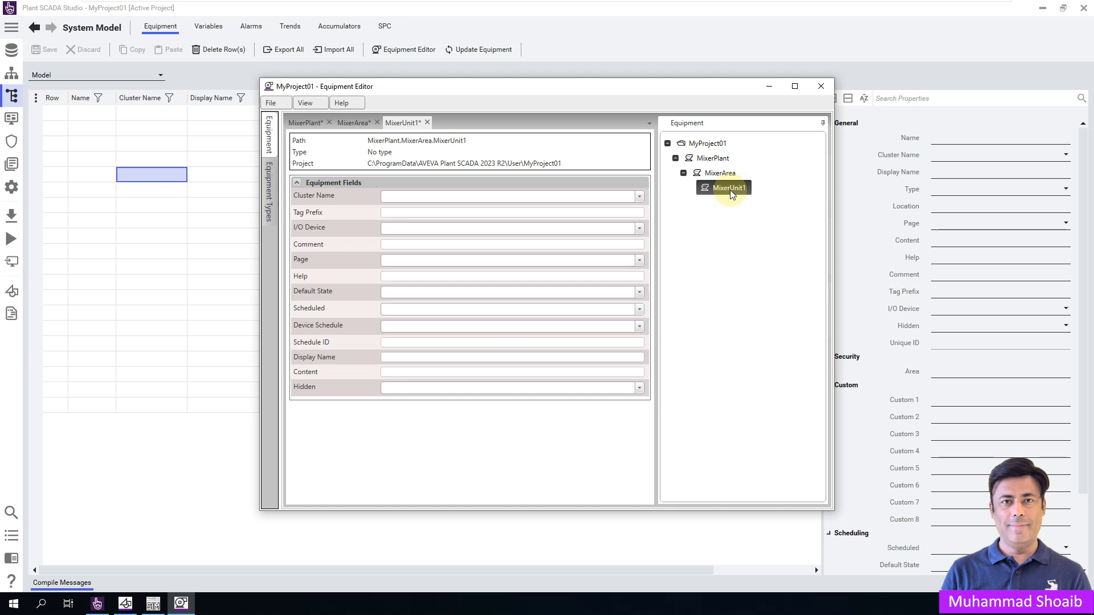
{"action": "right_click", "coordinate": [730, 190]}
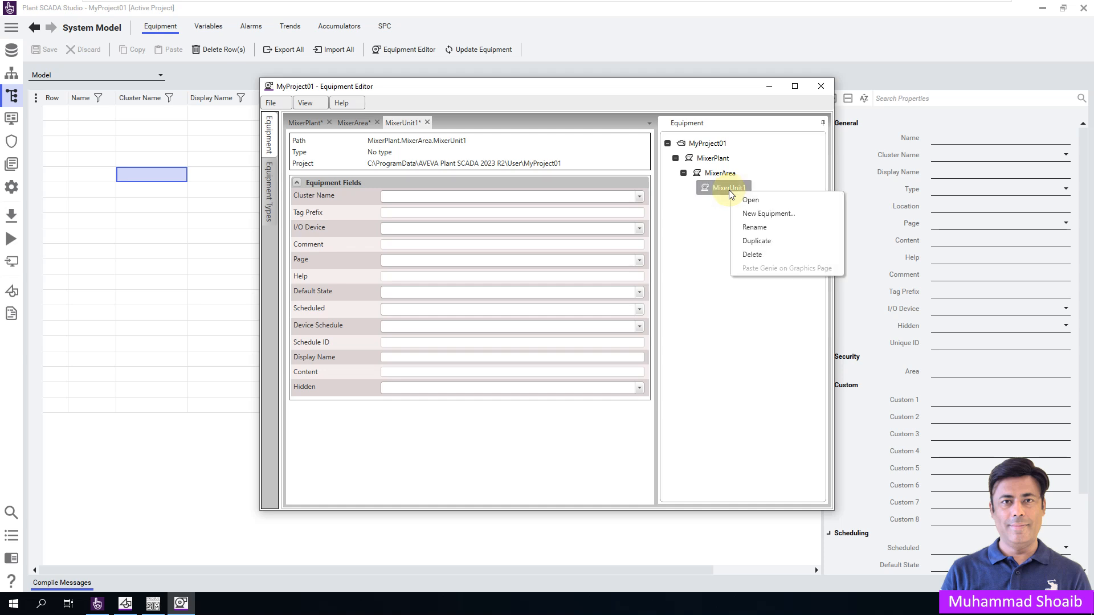
{"action": "left_click", "coordinate": [760, 214]}
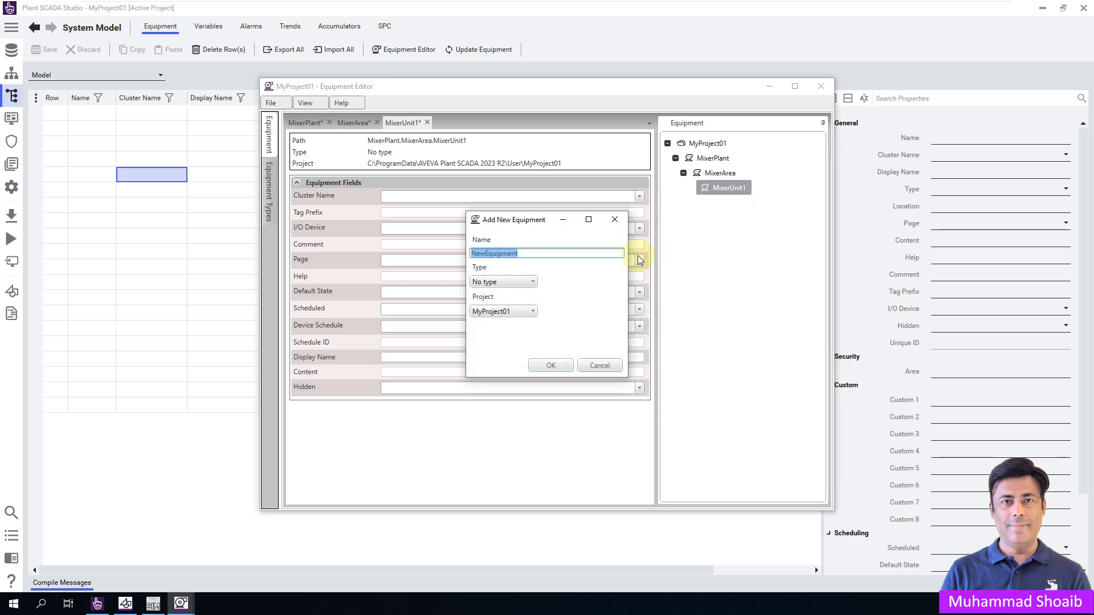
{"action": "type", "text": "Motor001"}
{"action": "left_click", "coordinate": [530, 284]}
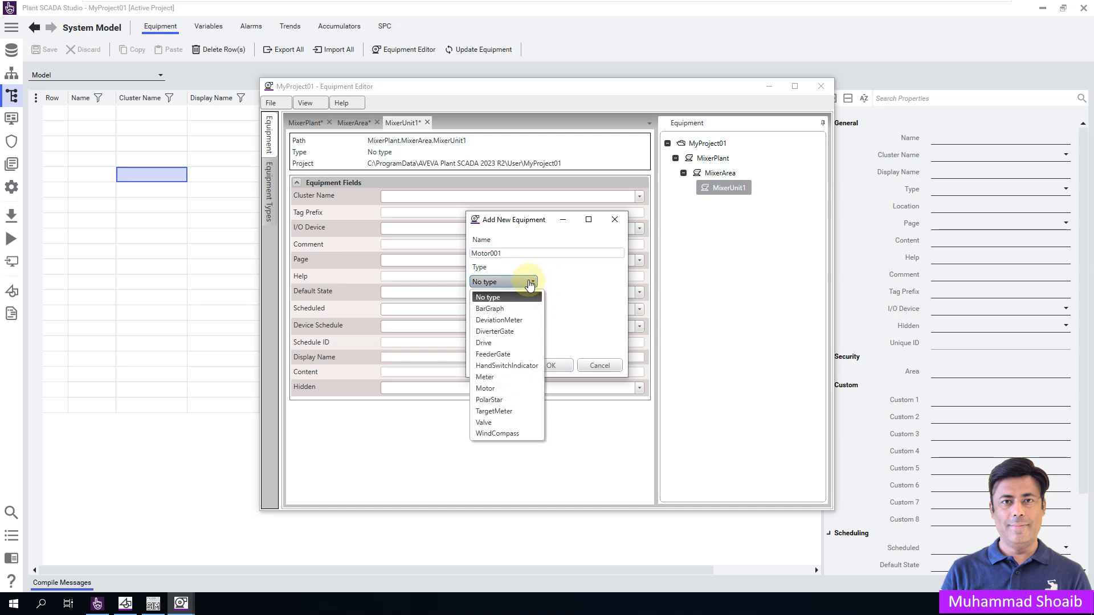
{"action": "left_click", "coordinate": [490, 392]}
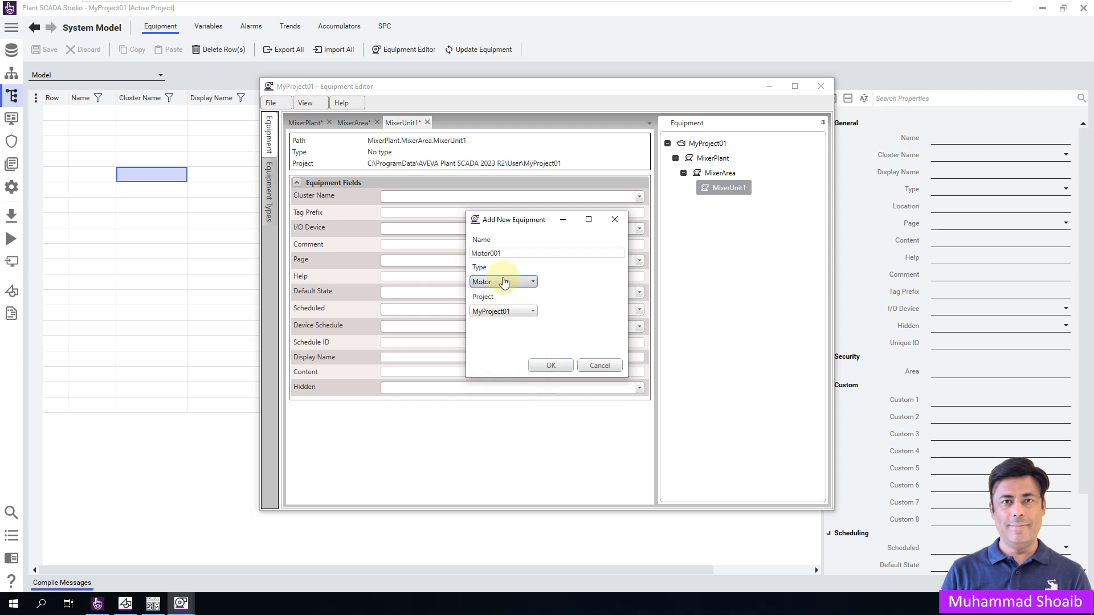
{"action": "left_click", "coordinate": [549, 366]}
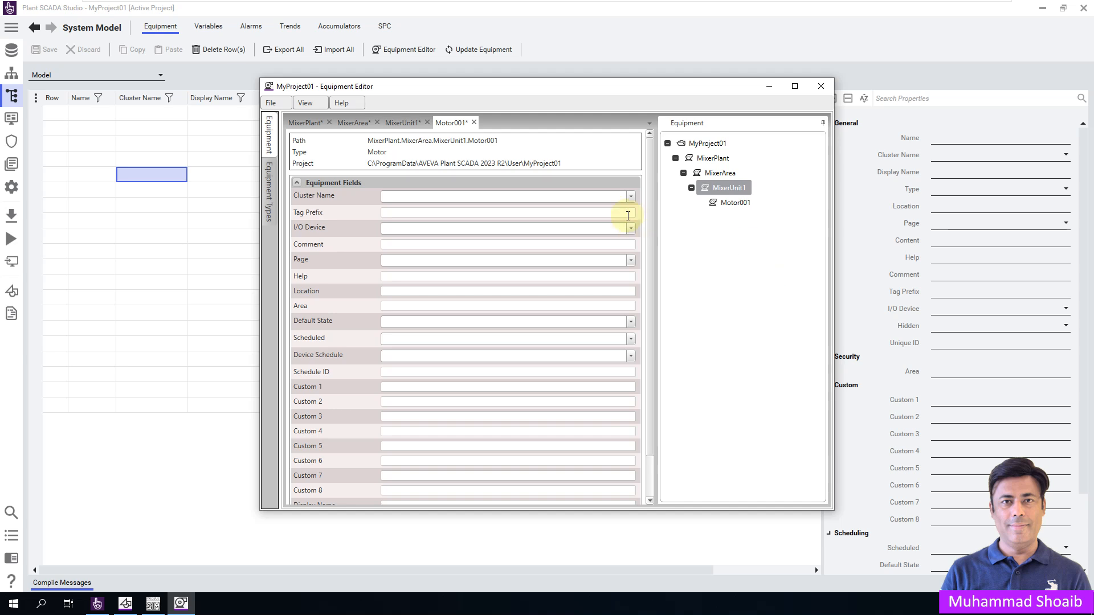
- Set Motor001's cluster name to Cluster1, its tag prefix to Motor001 and its I/O device to MB_IODev
{"action": "left_click", "coordinate": [631, 196]}
{"action": "left_click", "coordinate": [445, 213]}
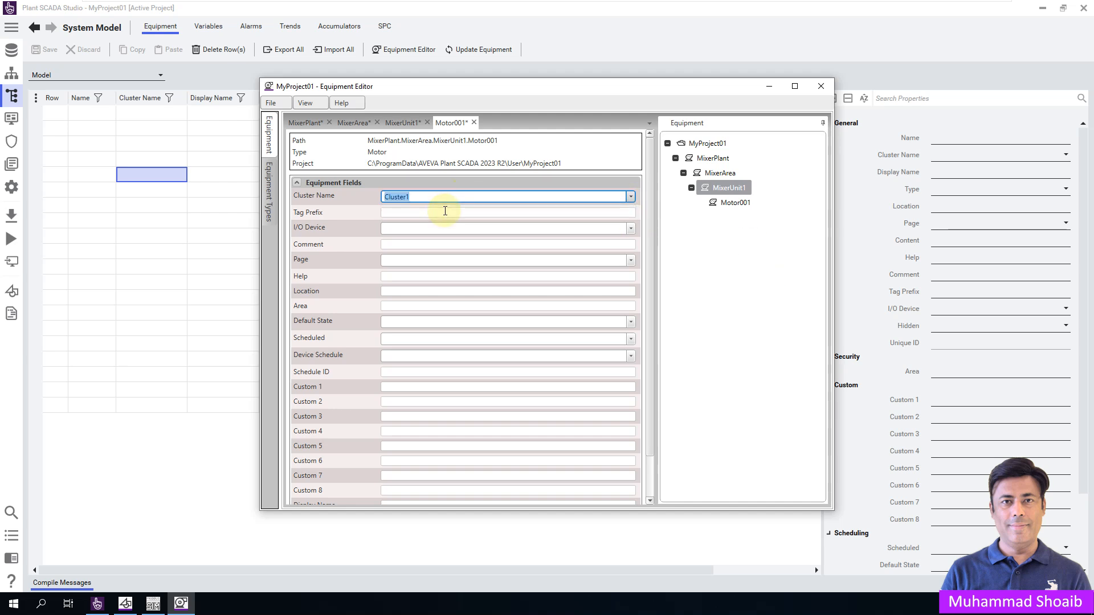
{"action": "left_click", "coordinate": [570, 213]}
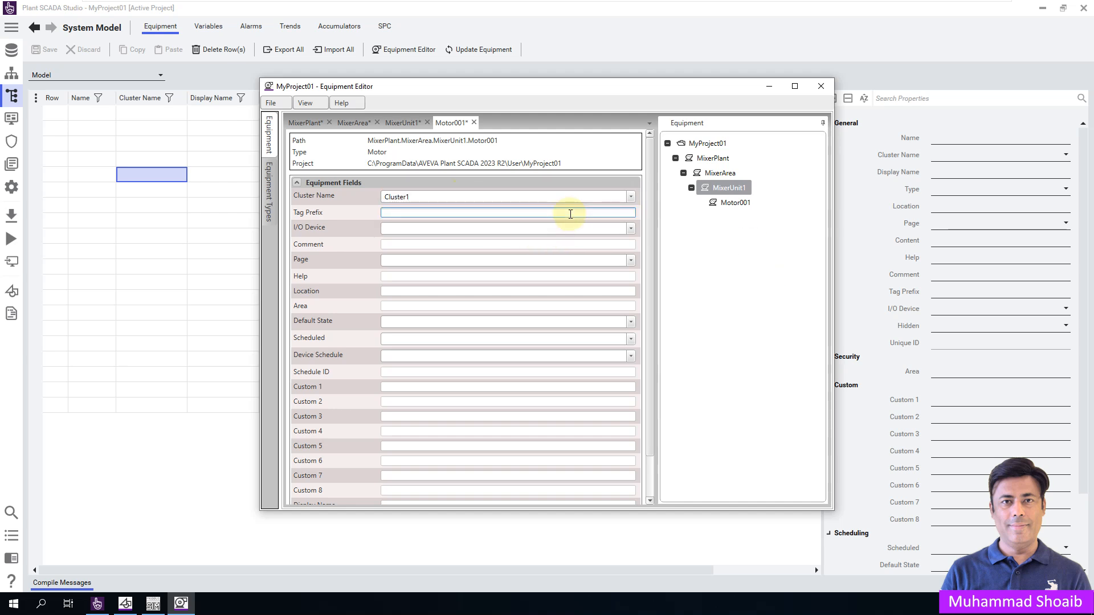
{"action": "type", "text": "Motor001"}
{"action": "left_click", "coordinate": [630, 228]}
{"action": "left_click", "coordinate": [410, 267]}
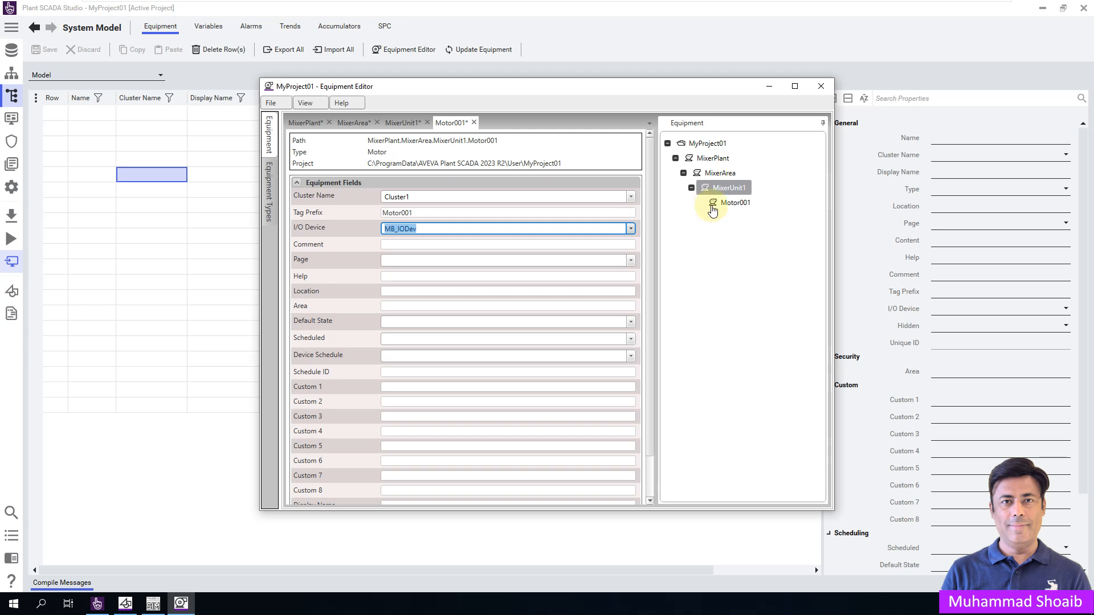
- Open the MixerUnit1 equipment and set its cluster name to Cluster1
{"action": "left_click", "coordinate": [715, 175]}
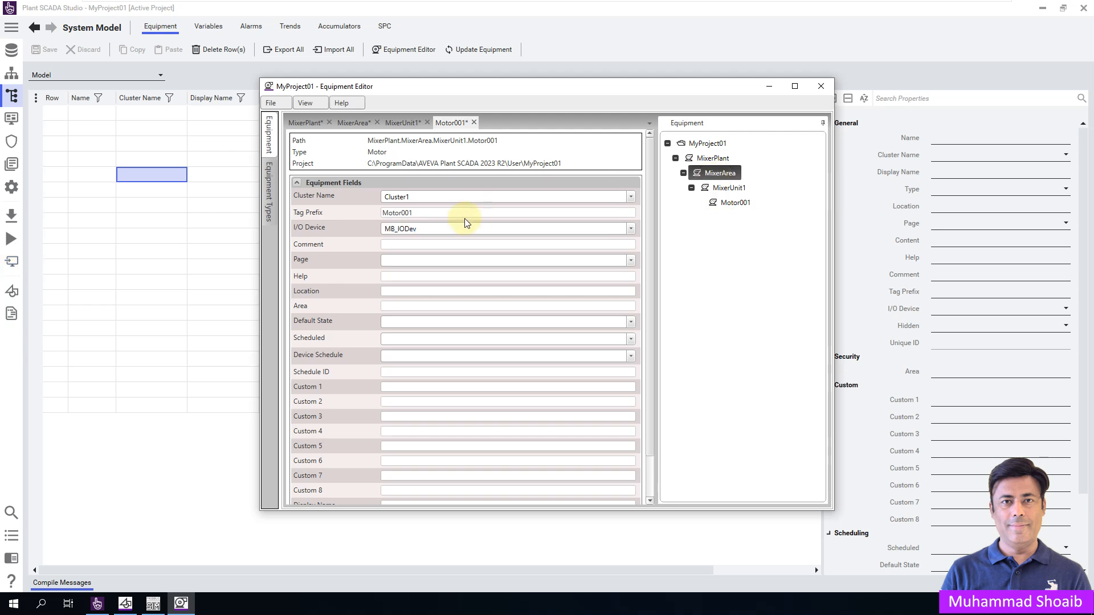
{"action": "left_click", "coordinate": [729, 192]}
{"action": "left_click", "coordinate": [728, 173]}
{"action": "left_click", "coordinate": [730, 189]}
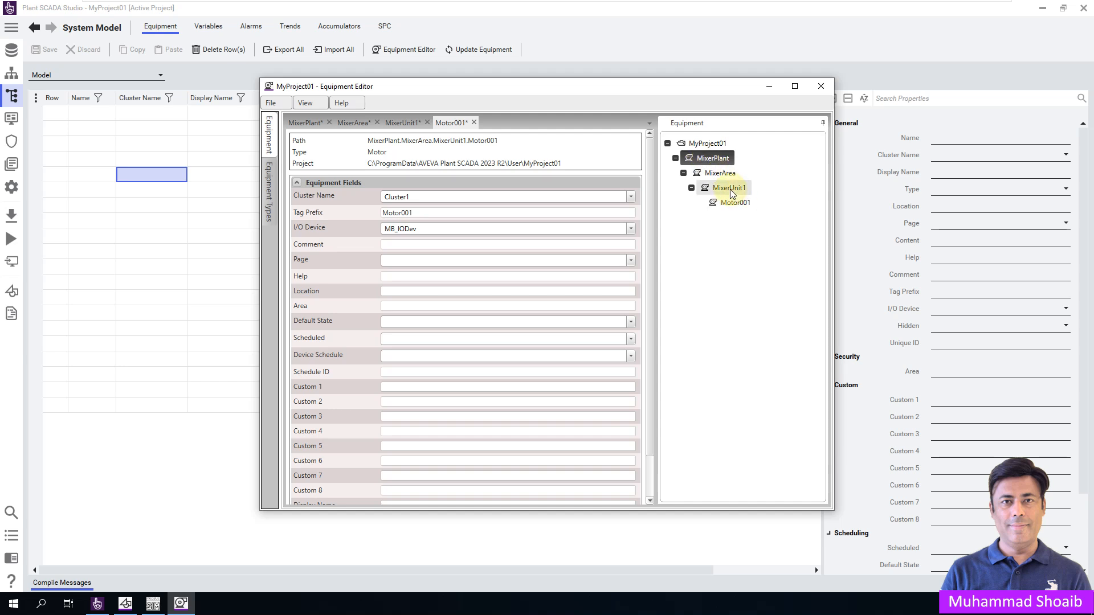
{"action": "double_click", "coordinate": [730, 190]}
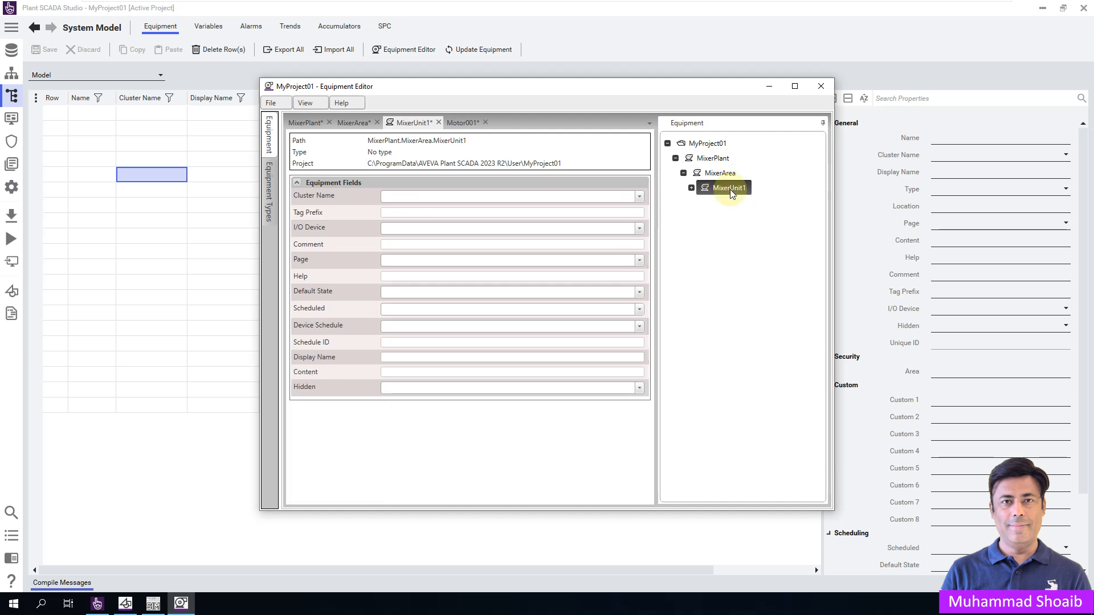
{"action": "left_click", "coordinate": [638, 196]}
{"action": "left_click", "coordinate": [461, 212]}
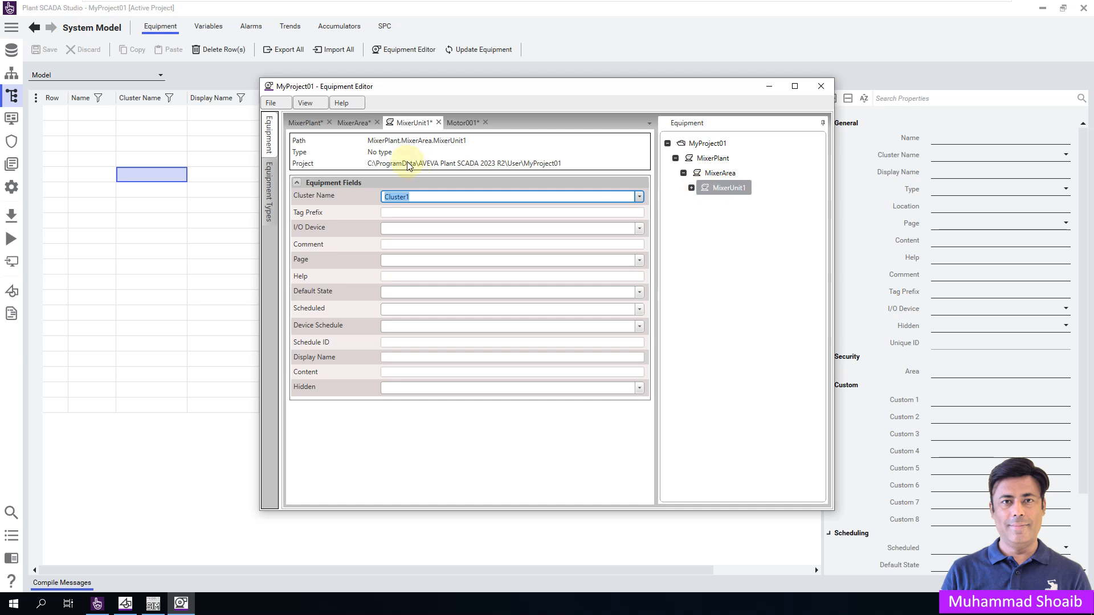
- Save all the open equipment: MixerPlant, MixerArea, MixerUnit1 and Motor001
{"action": "left_click", "coordinate": [720, 176]}
{"action": "left_click", "coordinate": [722, 188]}
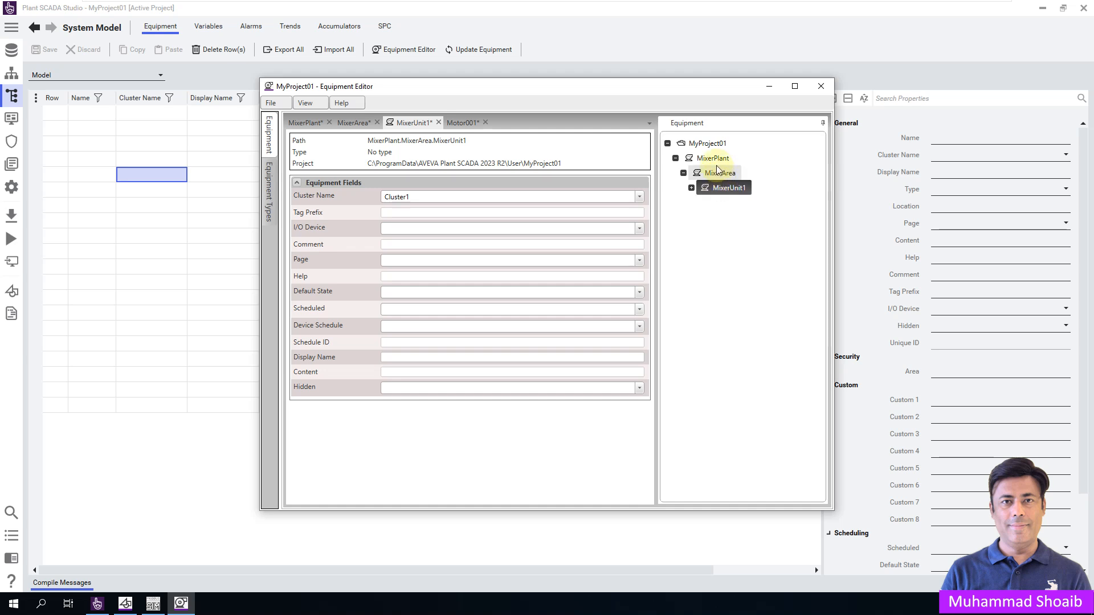
{"action": "left_click", "coordinate": [676, 158]}
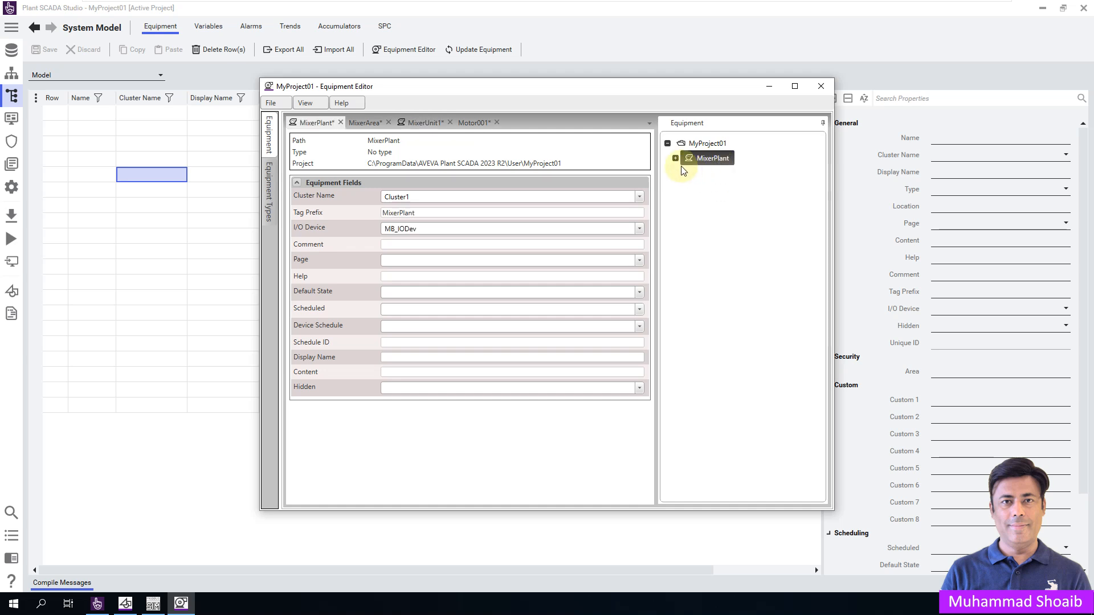
{"action": "left_click", "coordinate": [675, 159]}
{"action": "left_click", "coordinate": [272, 104]}
{"action": "left_click", "coordinate": [288, 146]}
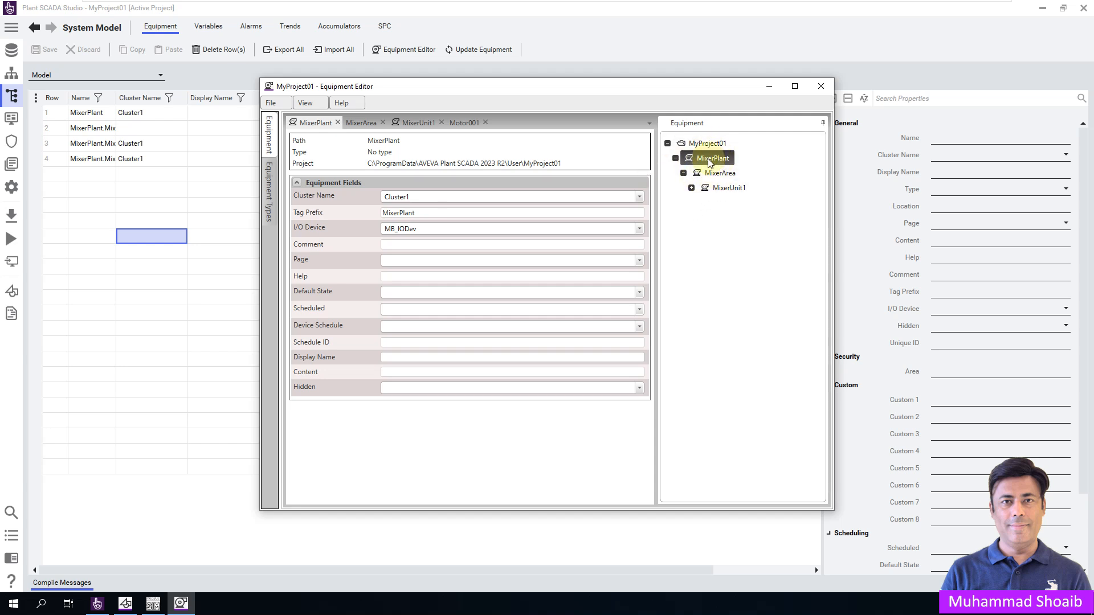
- Clear MixerPlant's I/O Device and Tag Prefix fields, keeping only its cluster name
{"action": "left_click", "coordinate": [435, 229]}
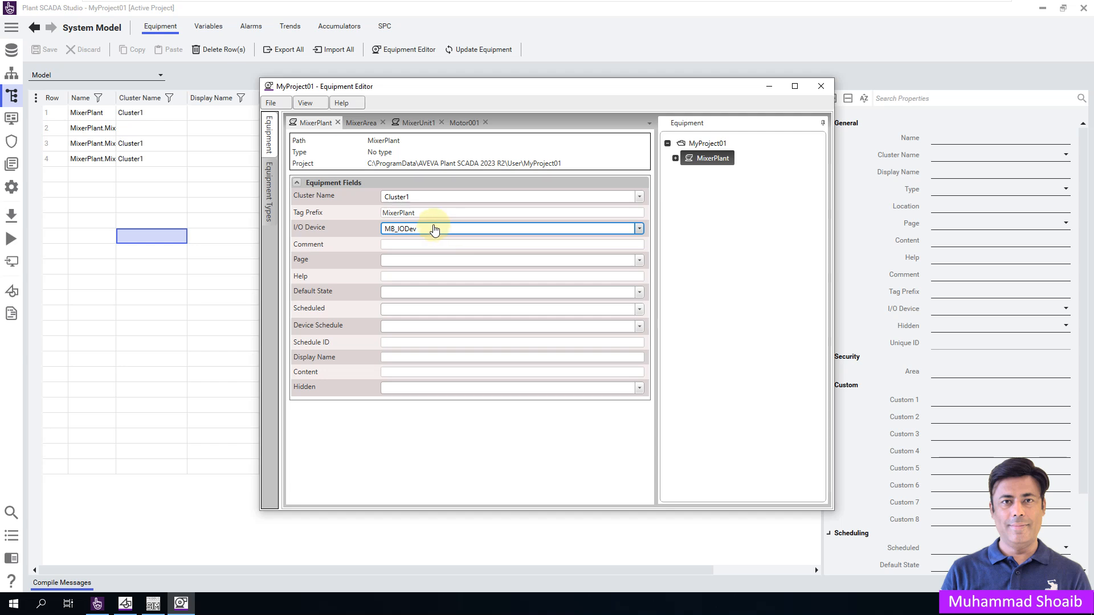
{"action": "left_click", "coordinate": [435, 228]}
{"action": "key", "text": "Delete"}
{"action": "double_click", "coordinate": [425, 212]}
{"action": "key", "text": "Delete"}
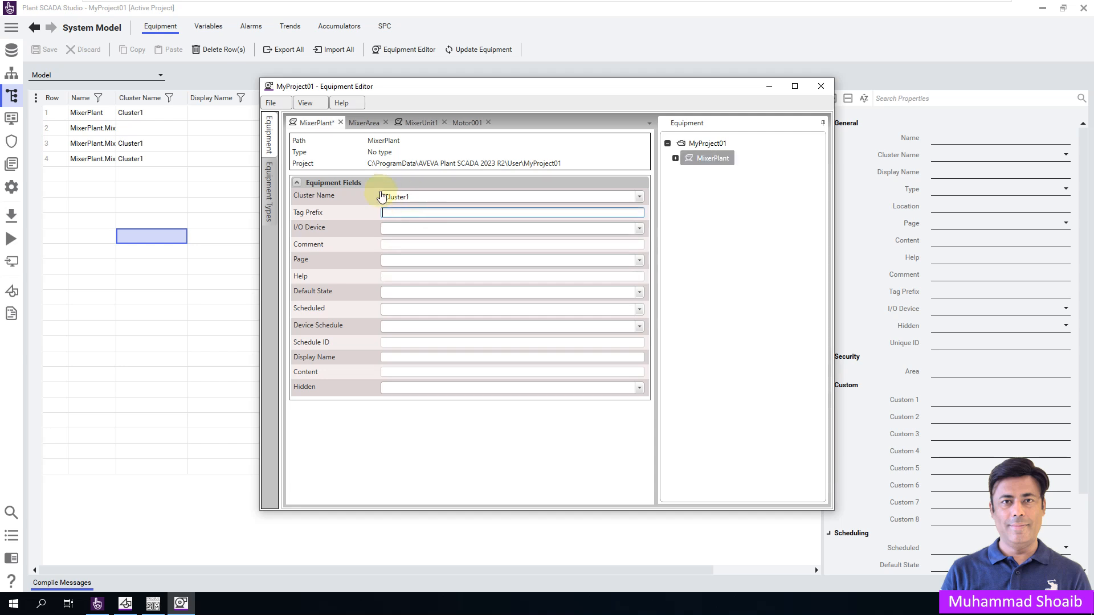
{"action": "left_click", "coordinate": [345, 199]}
- Open the MixerArea equipment and set its cluster name to Cluster1
{"action": "left_click", "coordinate": [675, 159]}
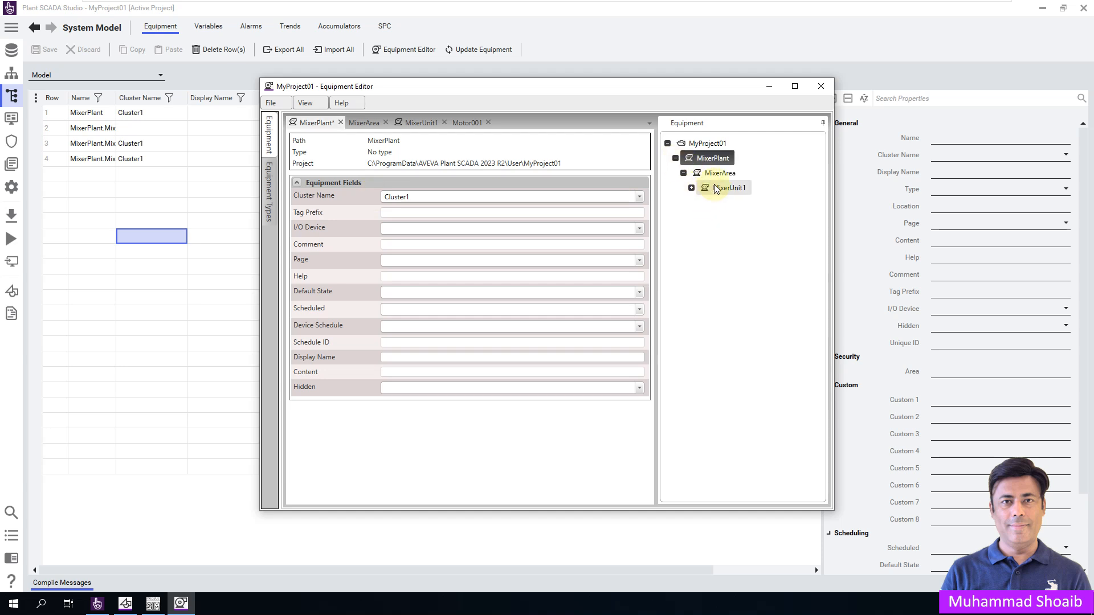
{"action": "double_click", "coordinate": [719, 175]}
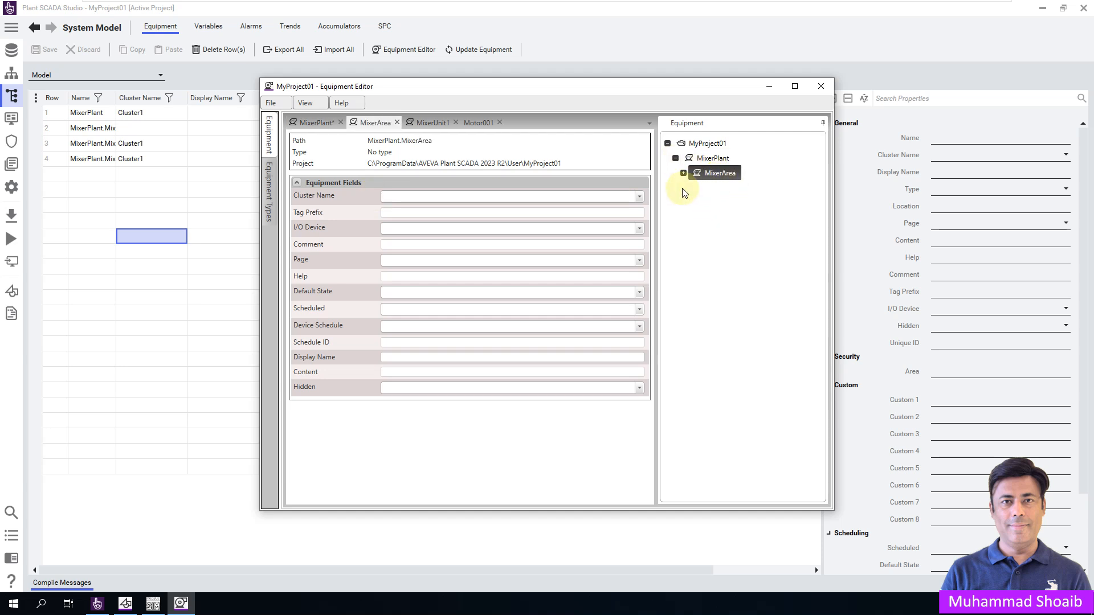
{"action": "left_click", "coordinate": [639, 197]}
{"action": "left_click", "coordinate": [502, 213]}
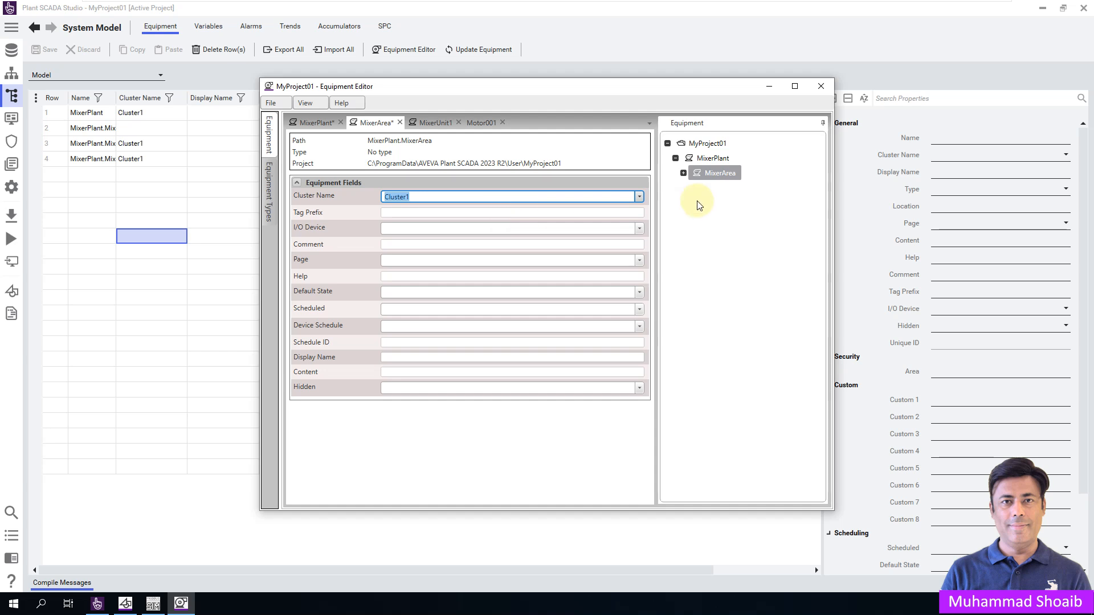
{"action": "left_click", "coordinate": [684, 173]}
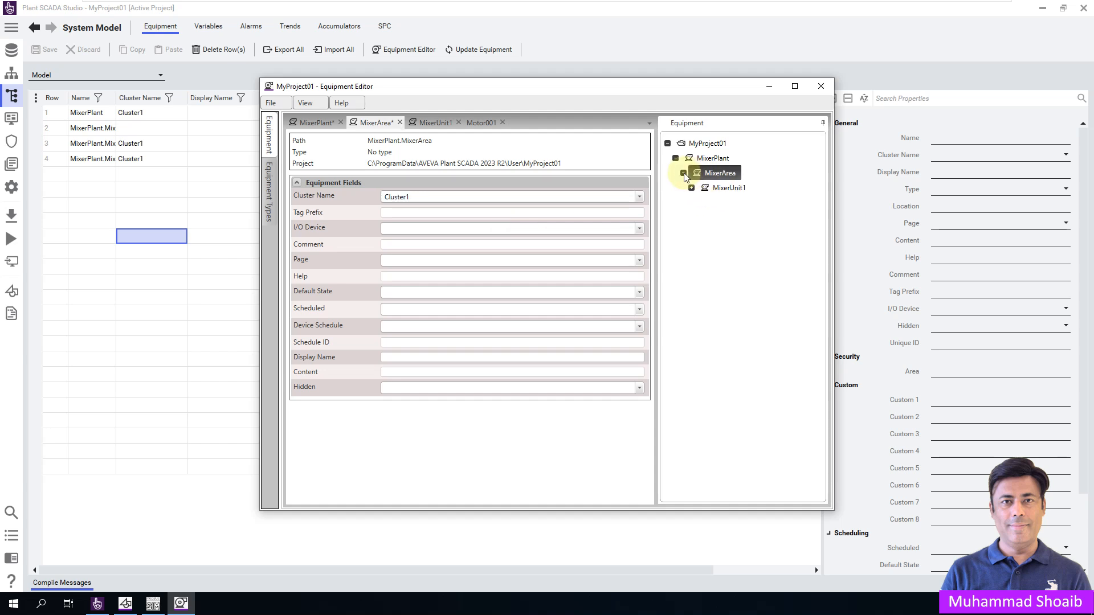
- Save the edited MixerArea and MixerPlant equipment
{"action": "left_click", "coordinate": [274, 104]}
{"action": "left_click", "coordinate": [271, 147]}
{"action": "left_click", "coordinate": [317, 123]}
{"action": "left_click", "coordinate": [271, 103]}
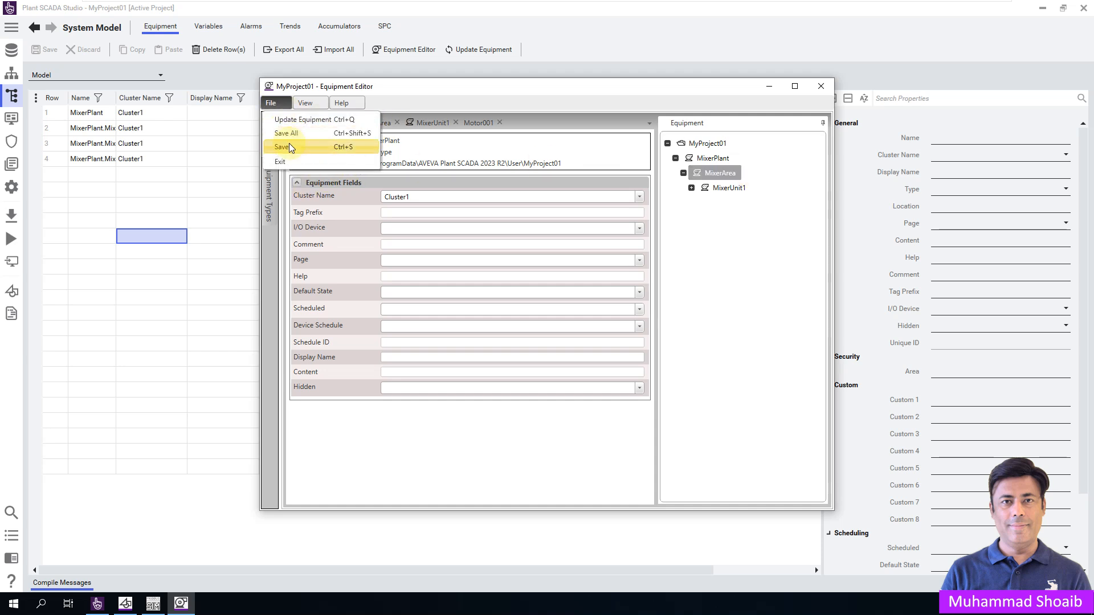
{"action": "left_click", "coordinate": [289, 147]}
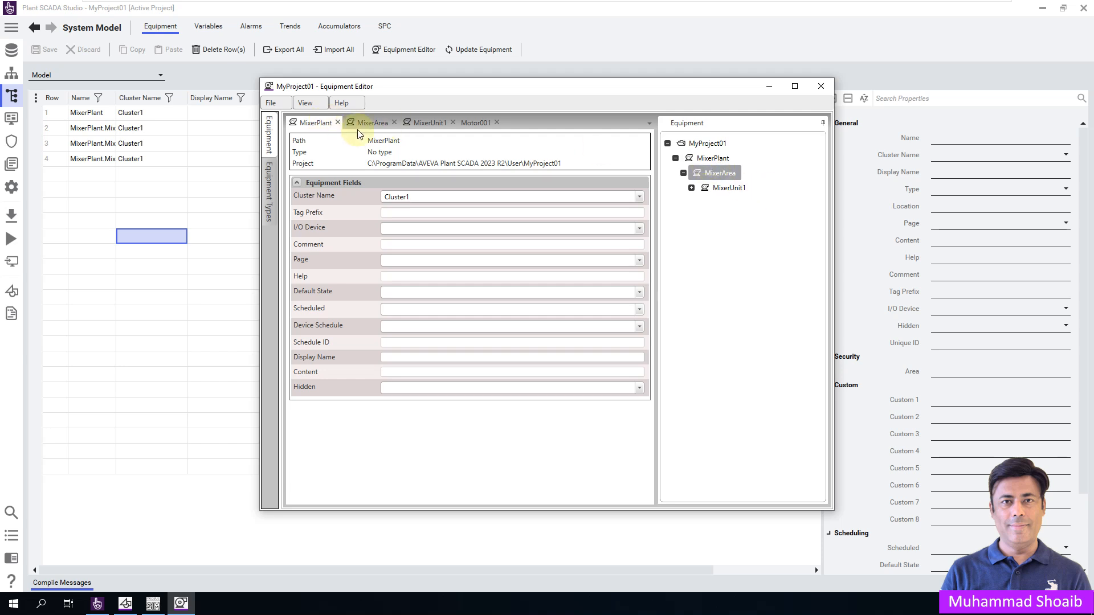
- Review the fields of the MixerArea, MixerUnit1 and Motor001 equipment and expand MixerUnit1 in the hierarchy
{"action": "left_click", "coordinate": [371, 123]}
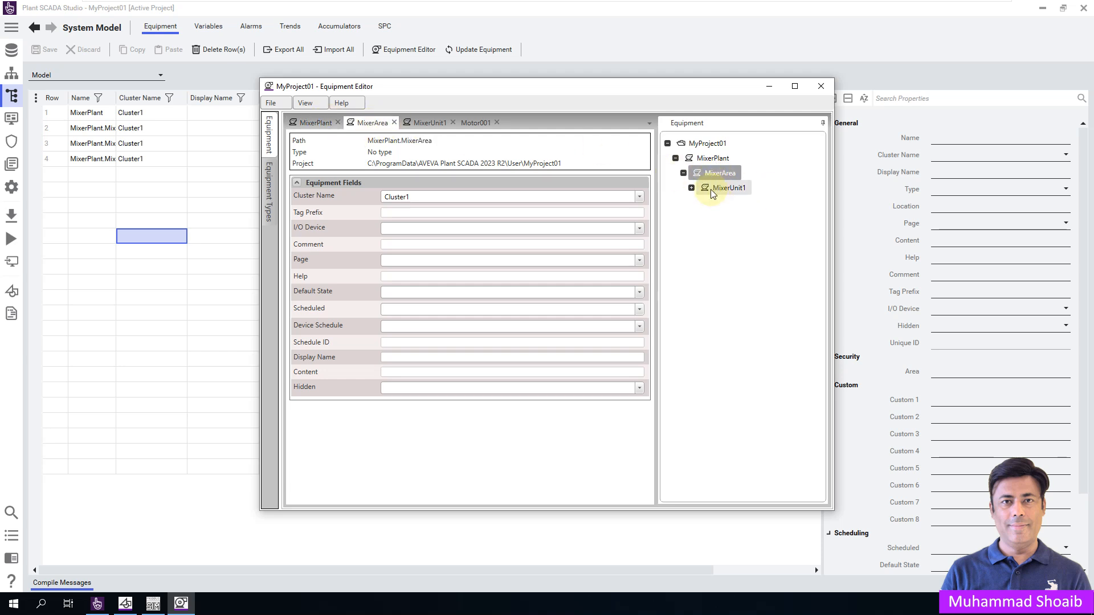
{"action": "left_click", "coordinate": [423, 123]}
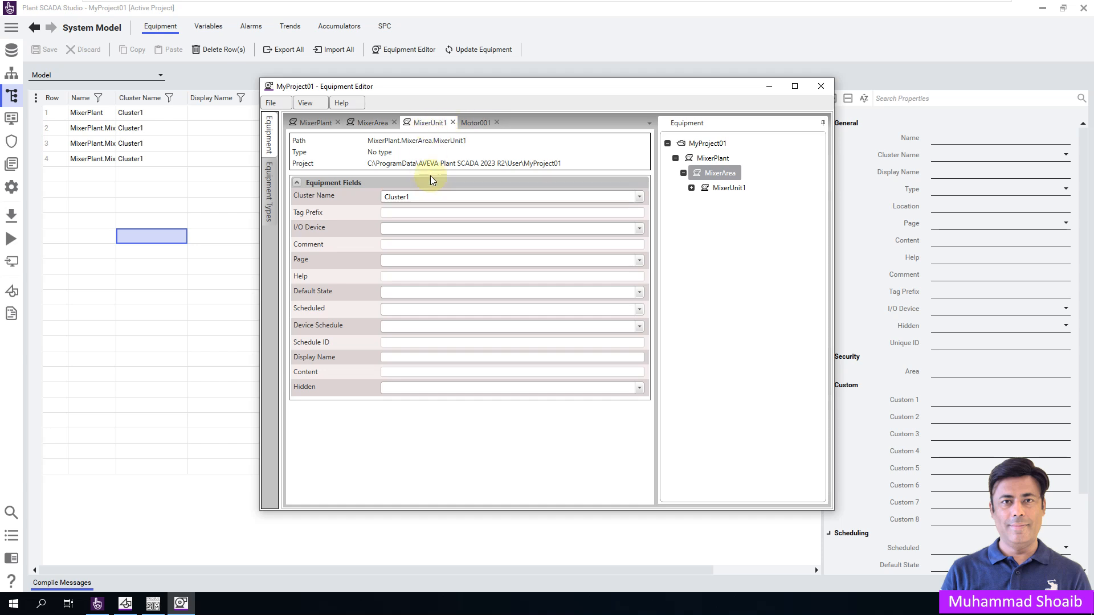
{"action": "left_click", "coordinate": [479, 124]}
{"action": "left_click", "coordinate": [692, 187]}
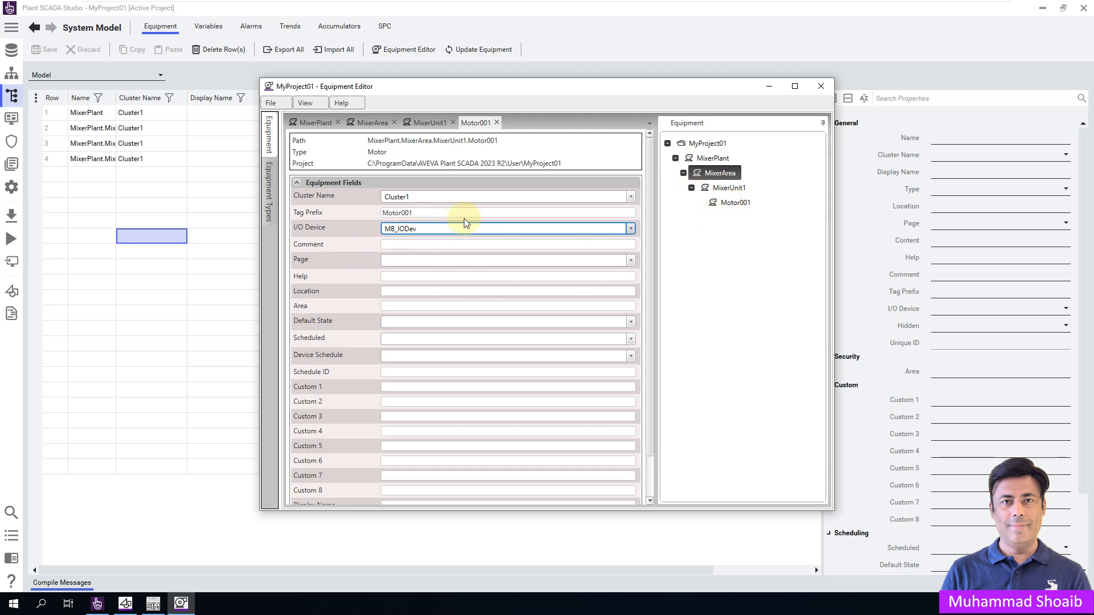
{"action": "left_click", "coordinate": [273, 104]}
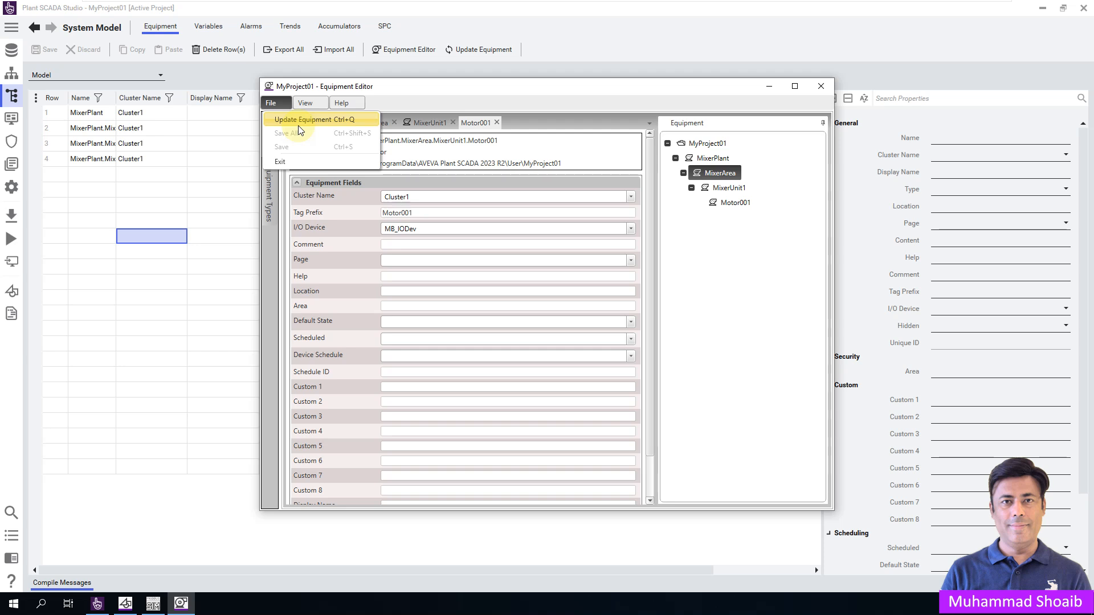
{"action": "left_click", "coordinate": [299, 126]}
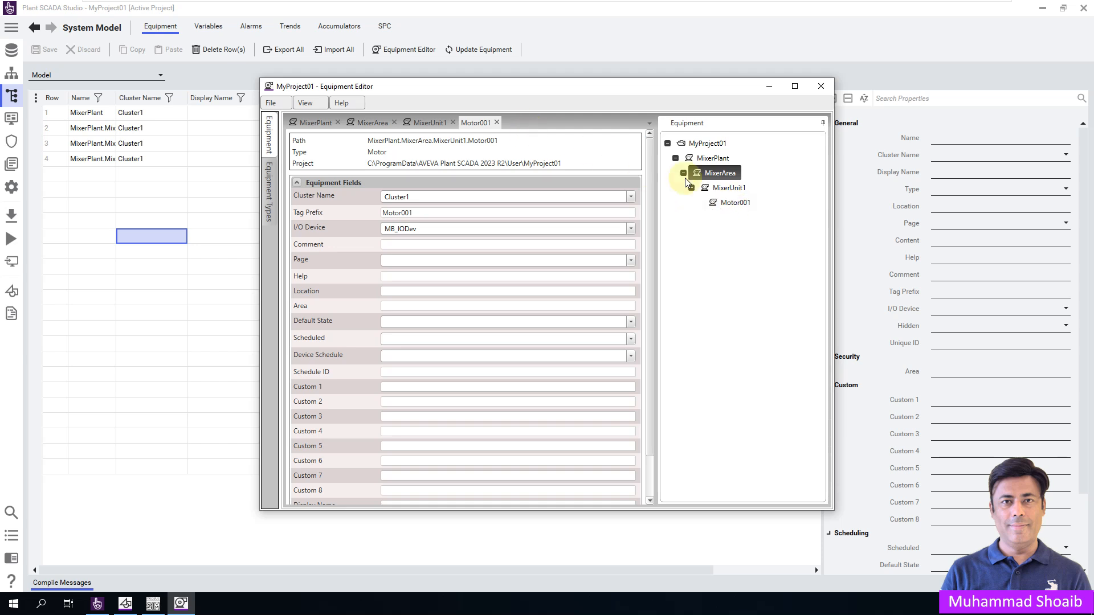
- Add a new equipment named Motor002 of type Motor under MixerUnit1 in project MyProject01
{"action": "left_click", "coordinate": [731, 189]}
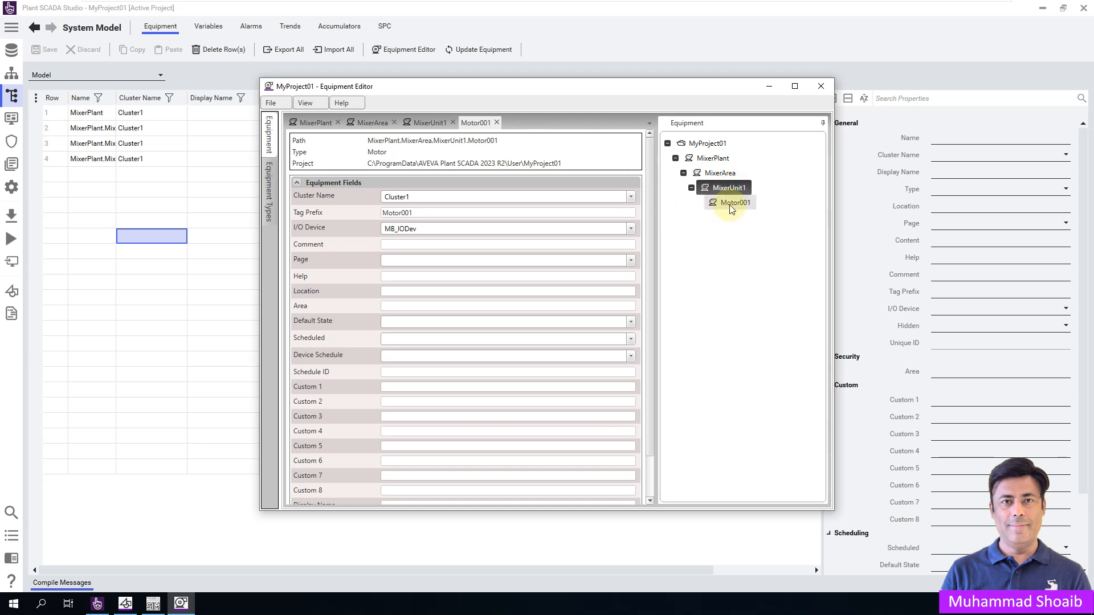
{"action": "right_click", "coordinate": [729, 188]}
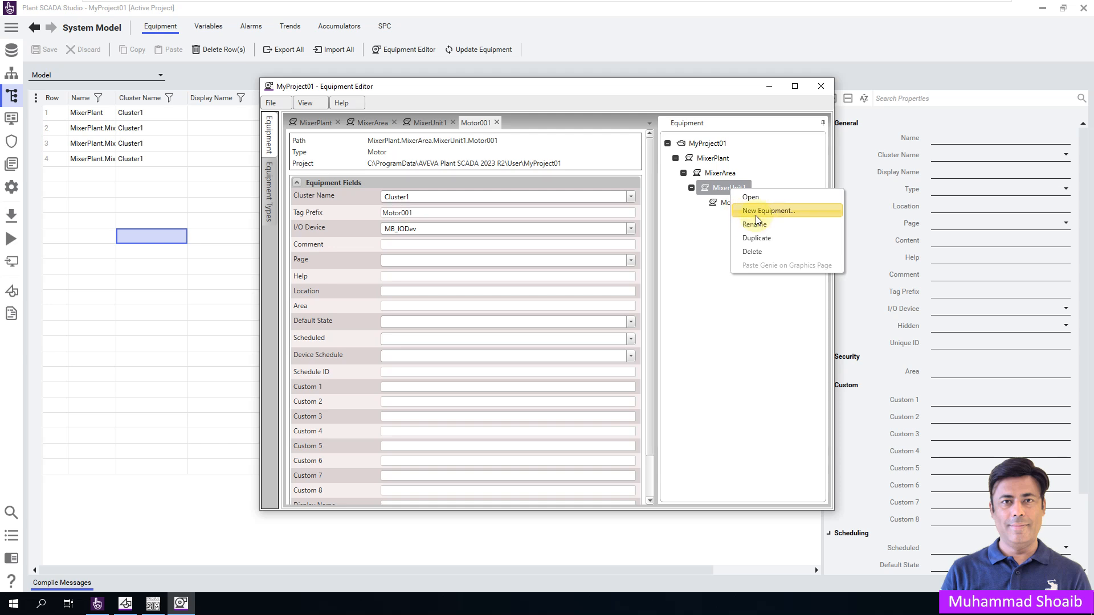
{"action": "left_click", "coordinate": [758, 212]}
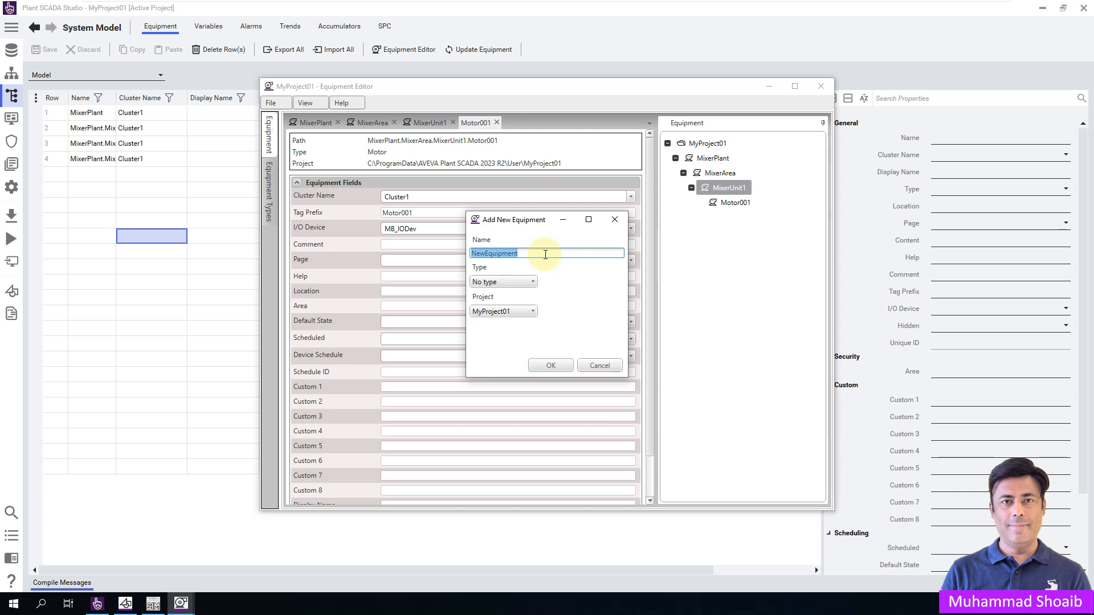
{"action": "type", "text": "Motor002"}
{"action": "left_click", "coordinate": [529, 282]}
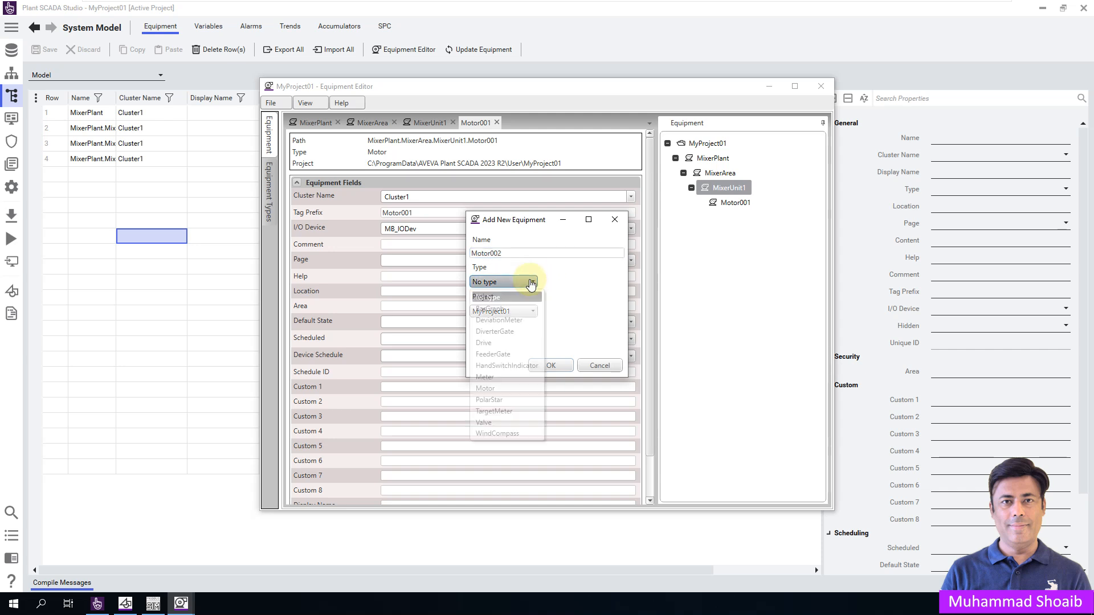
{"action": "left_click", "coordinate": [501, 389]}
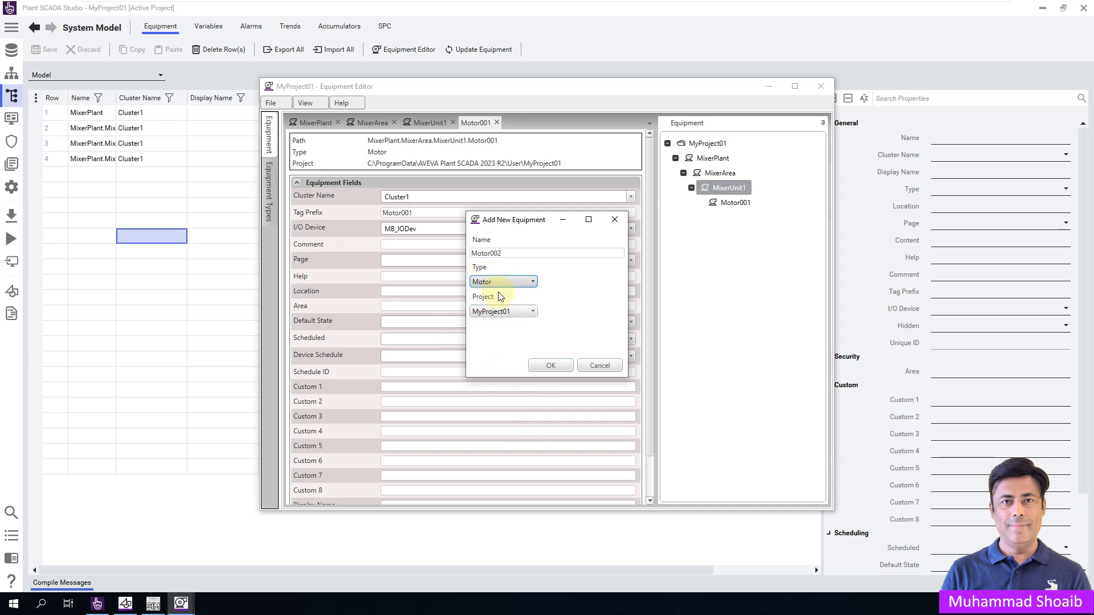
{"action": "left_click", "coordinate": [551, 368]}
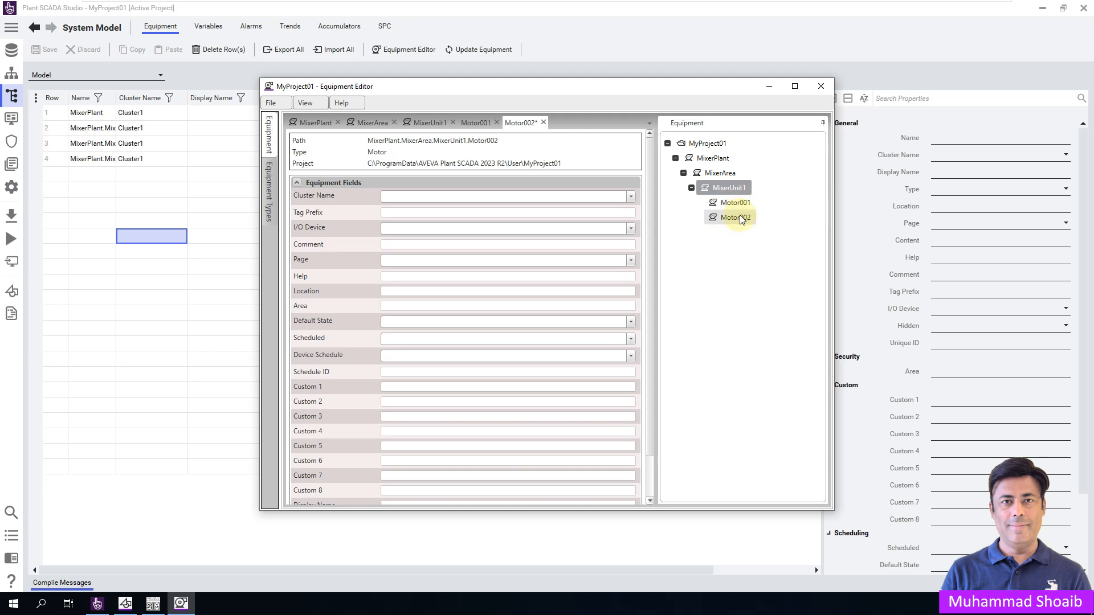
- Set Motor002's cluster name to Cluster1, tag prefix to Motor002 and I/O device to MB_IODev, and save it
{"action": "left_click", "coordinate": [739, 215]}
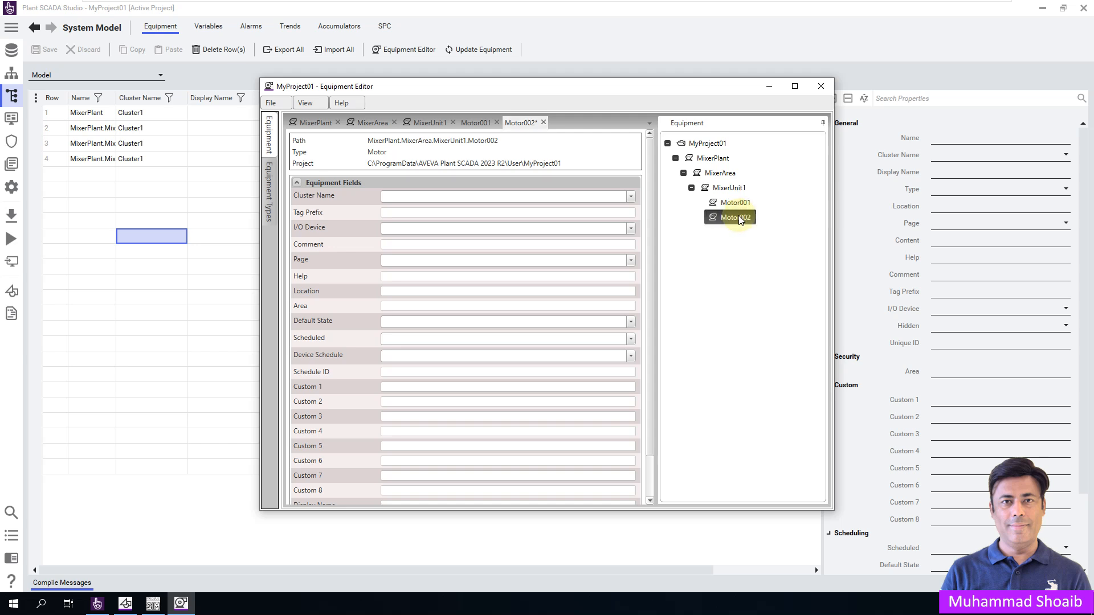
{"action": "left_click", "coordinate": [566, 196]}
{"action": "left_click", "coordinate": [422, 213]}
{"action": "left_click", "coordinate": [424, 213]}
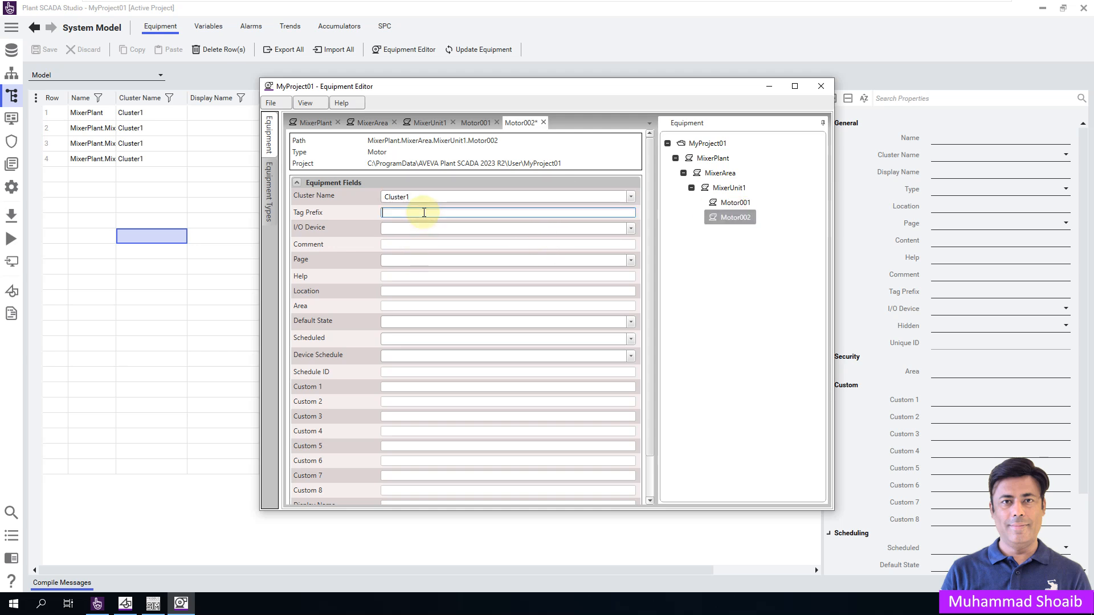
{"action": "type", "text": "Motor002"}
{"action": "left_click", "coordinate": [416, 228]}
{"action": "left_click", "coordinate": [408, 269]}
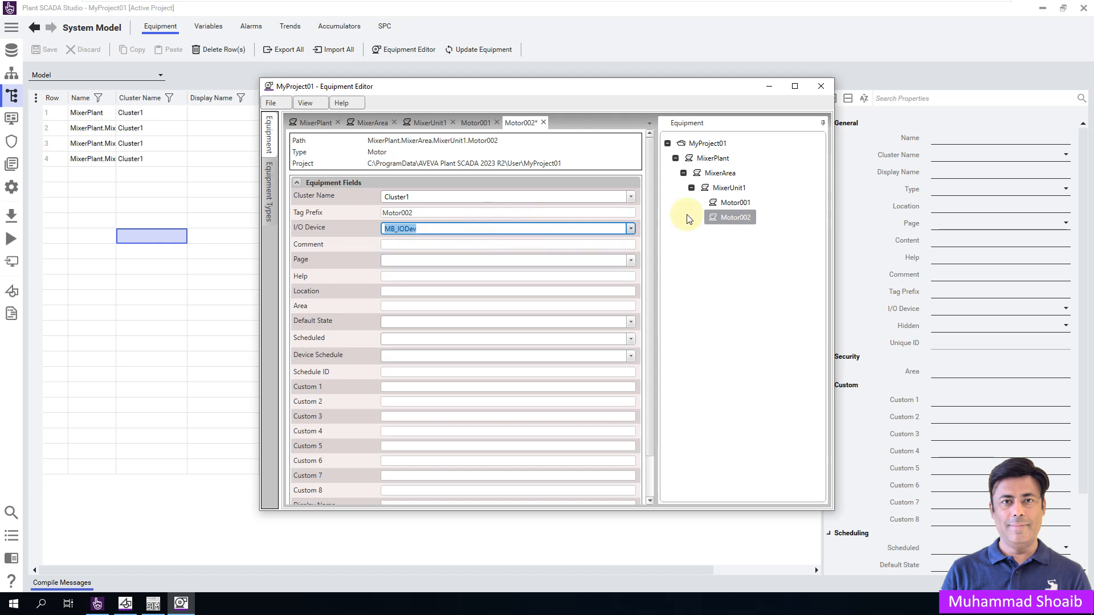
{"action": "left_click", "coordinate": [271, 103]}
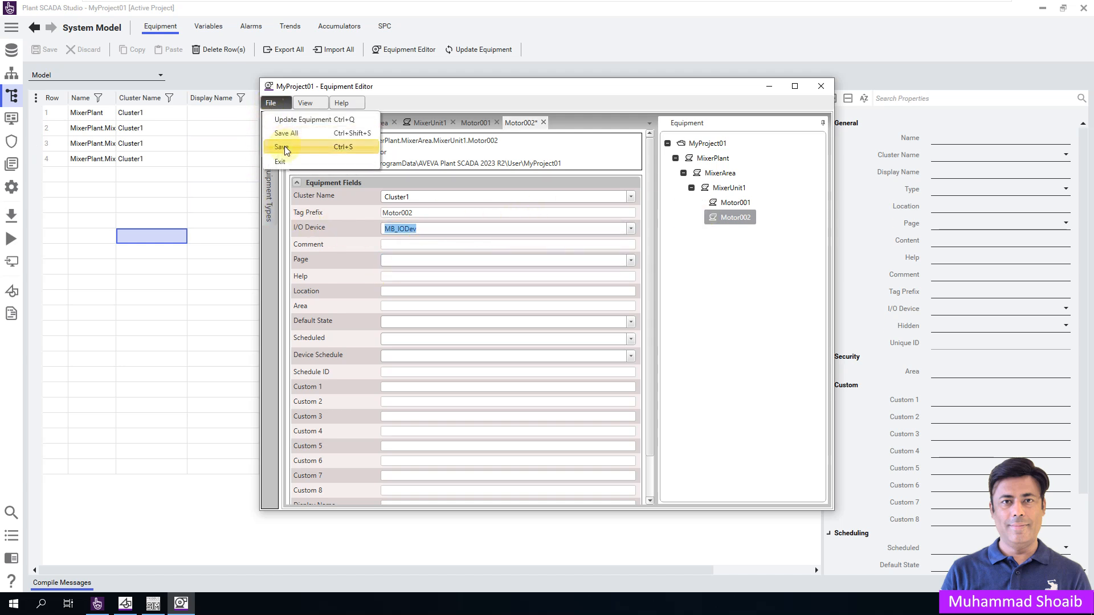
{"action": "left_click", "coordinate": [285, 147]}
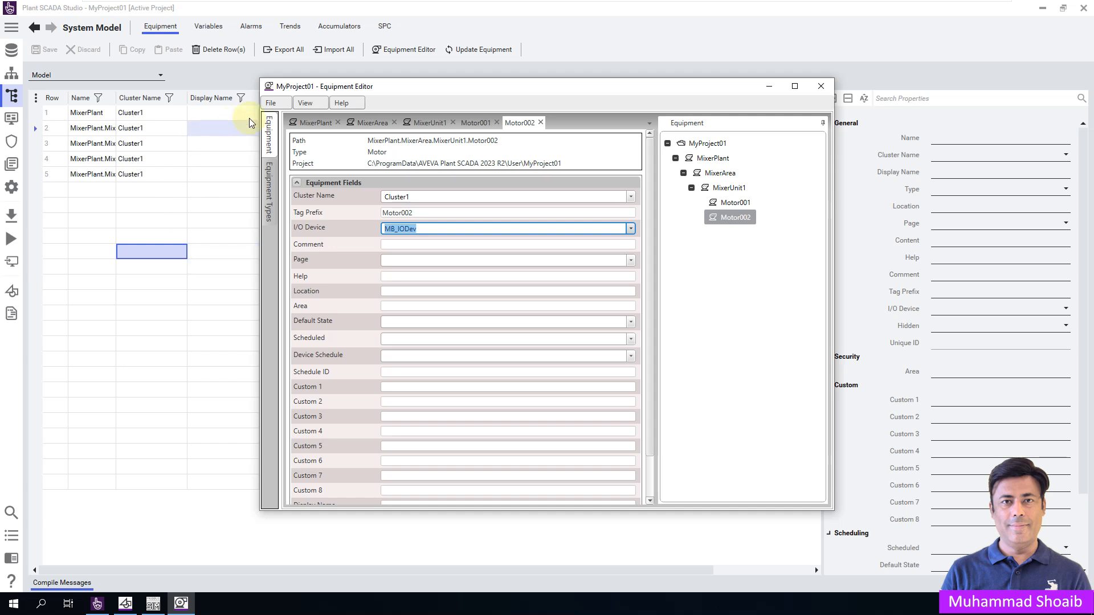
- Check the project's equipment list and its variables list for entries belonging to the new motors
{"action": "left_click_drag", "start_coordinate": [295, 87], "coordinate": [286, 215]}
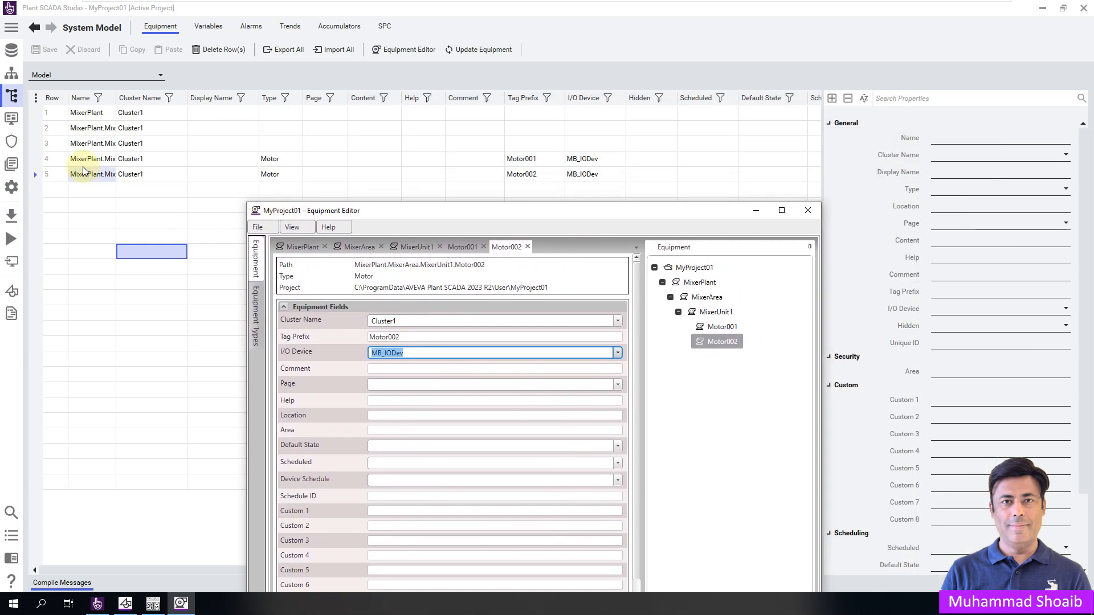
{"action": "left_click", "coordinate": [209, 30]}
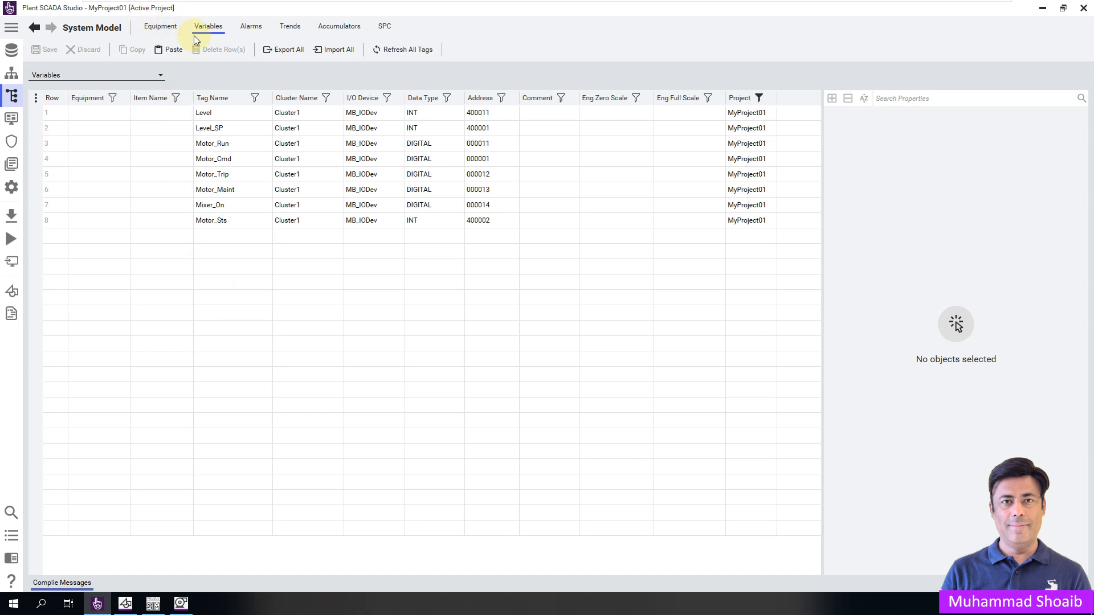
{"action": "left_click", "coordinate": [165, 26]}
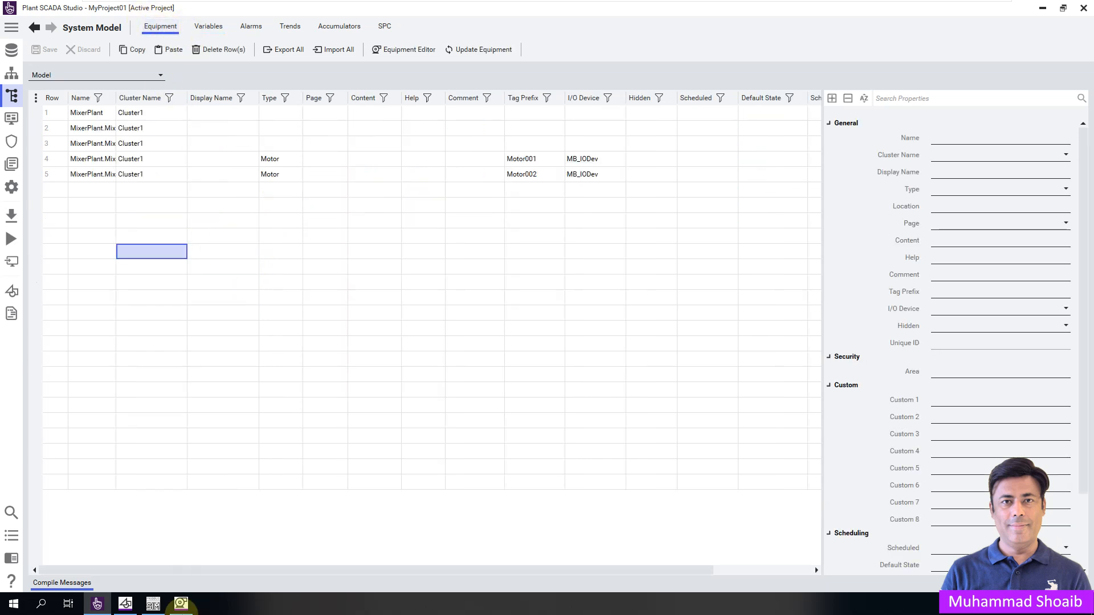
- Run Update Equipment from the Equipment Editor and close the editor
{"action": "left_click", "coordinate": [181, 604]}
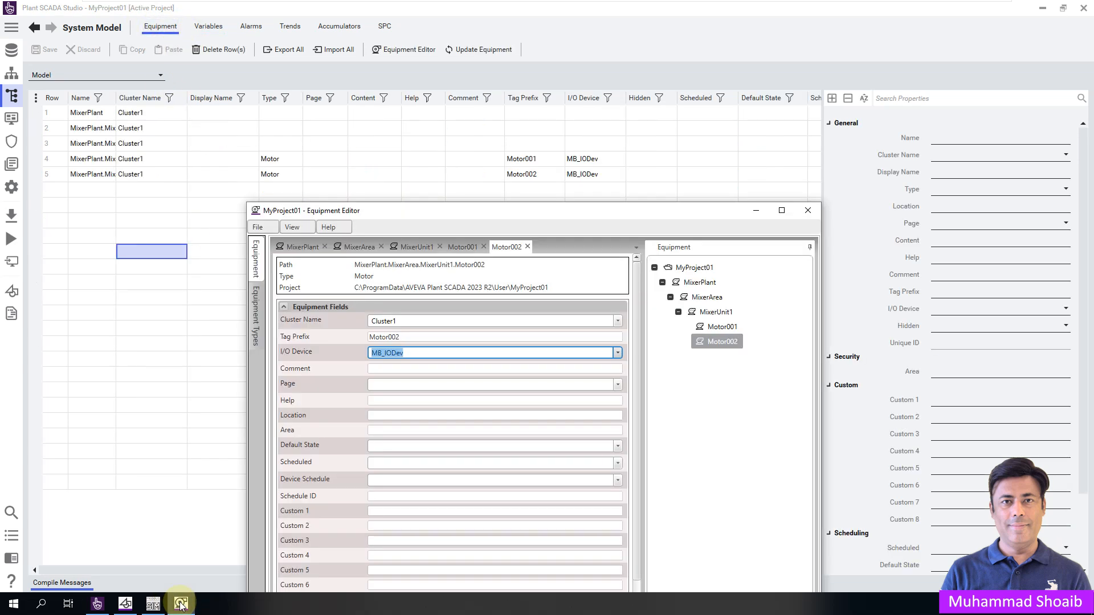
{"action": "left_click", "coordinate": [256, 228]}
{"action": "left_click", "coordinate": [269, 241]}
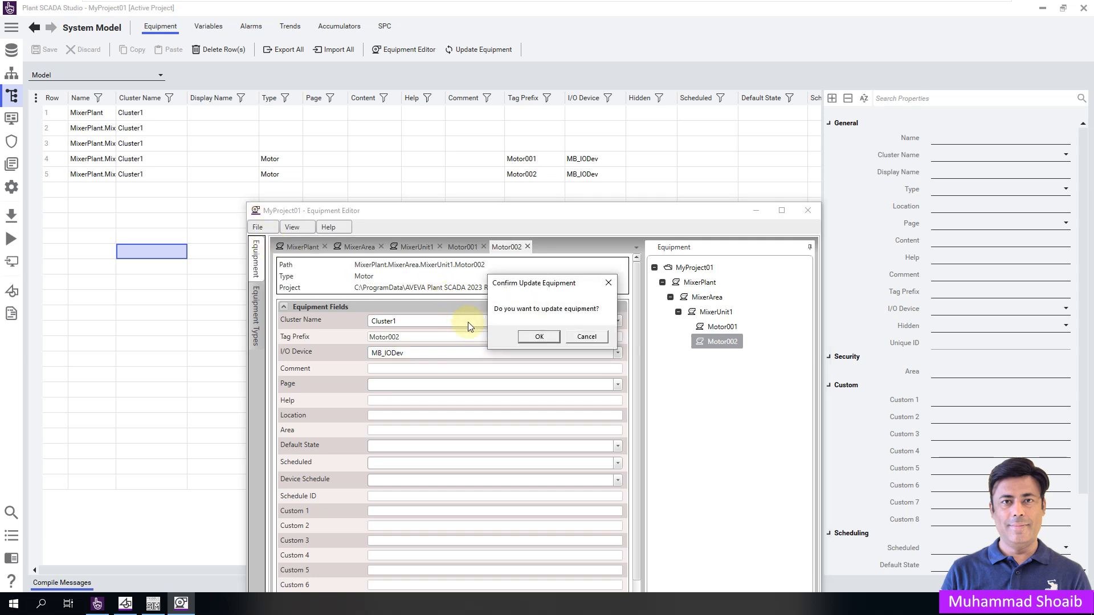
{"action": "left_click", "coordinate": [531, 336]}
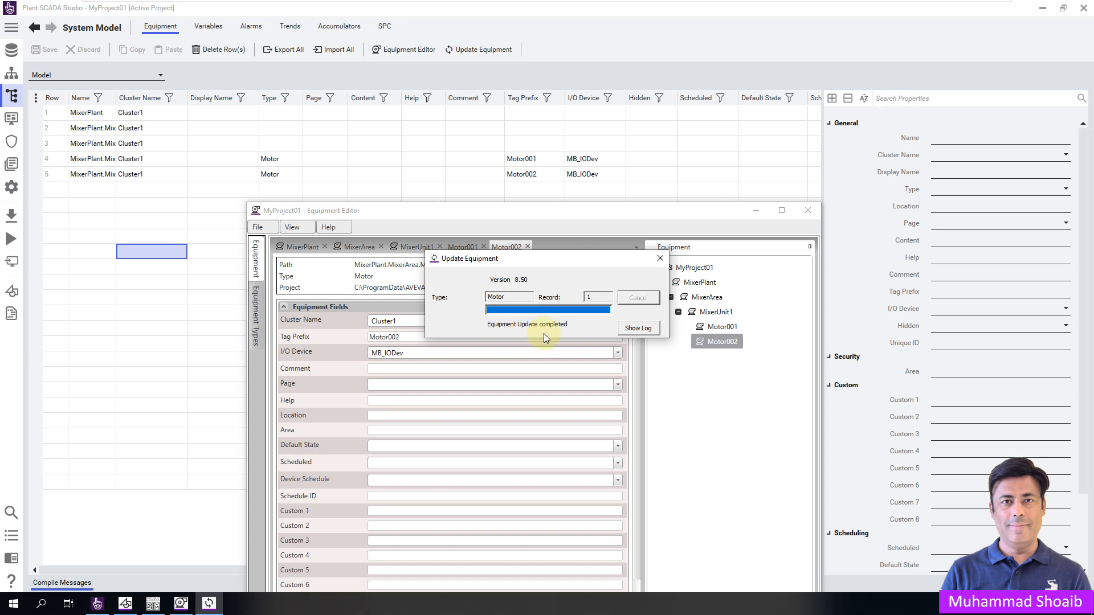
{"action": "left_click", "coordinate": [659, 260]}
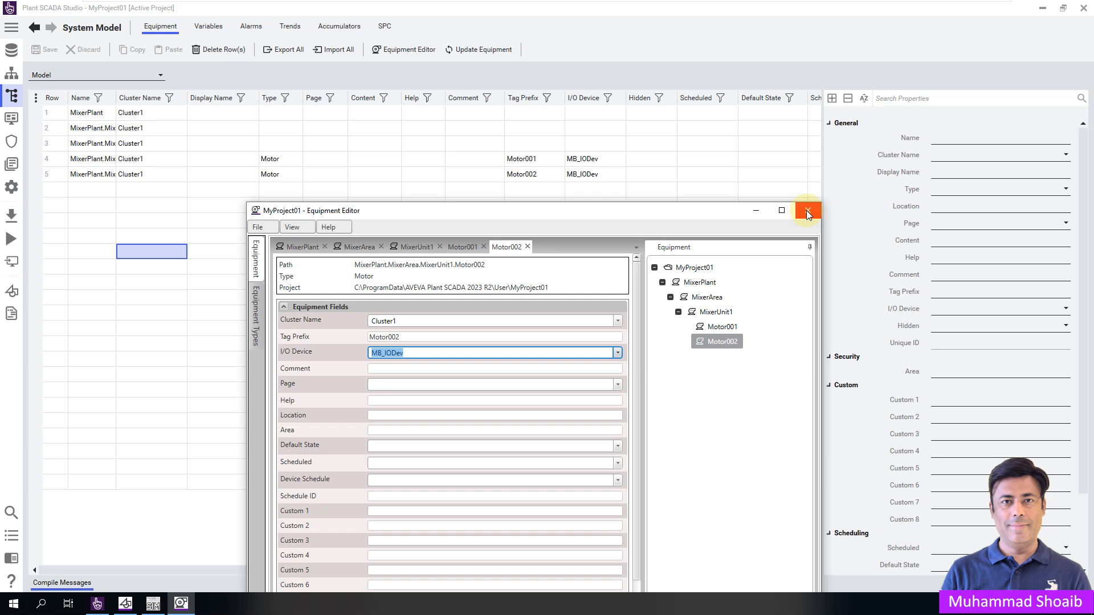
{"action": "left_click", "coordinate": [806, 211]}
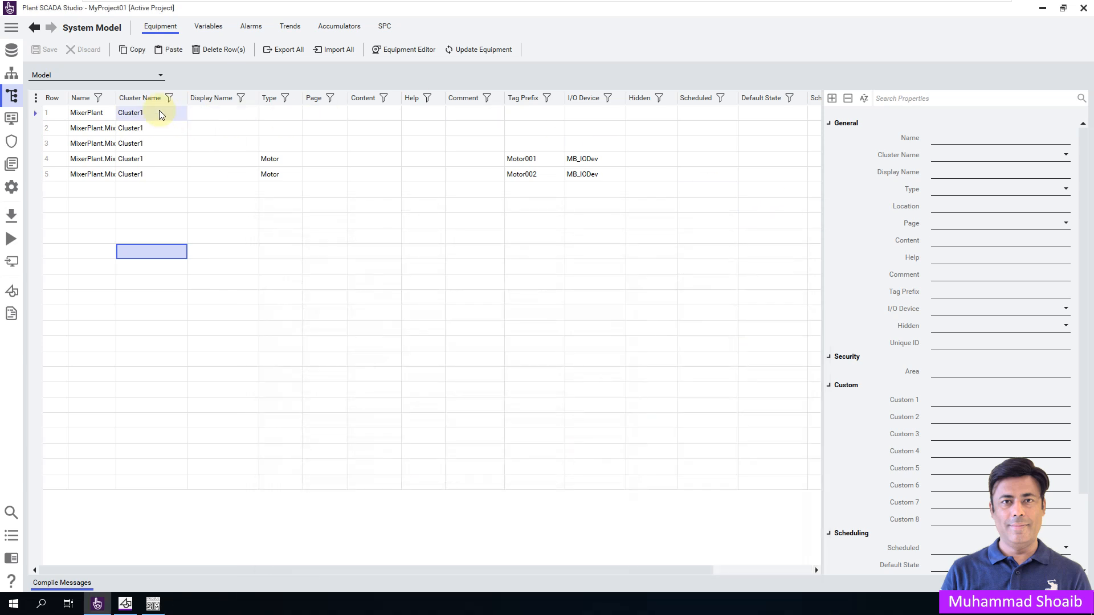
- Widen the Equipment column of the variables list and the Name column of the equipment list to fit the full equipment paths
{"action": "left_click", "coordinate": [206, 29]}
{"action": "left_click_drag", "start_coordinate": [131, 99], "coordinate": [215, 99]}
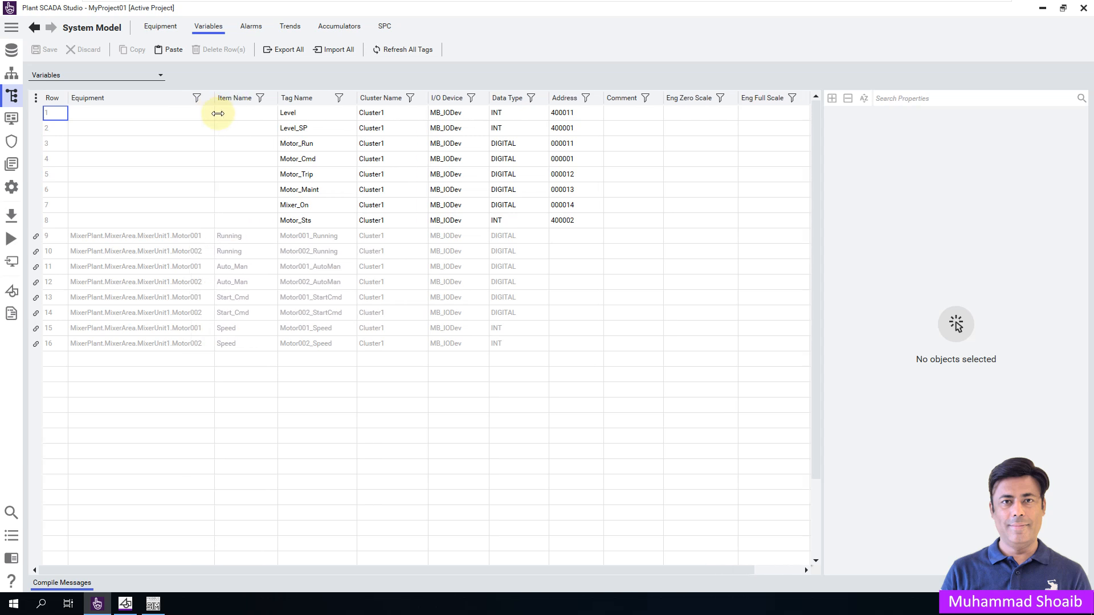
{"action": "left_click", "coordinate": [160, 27]}
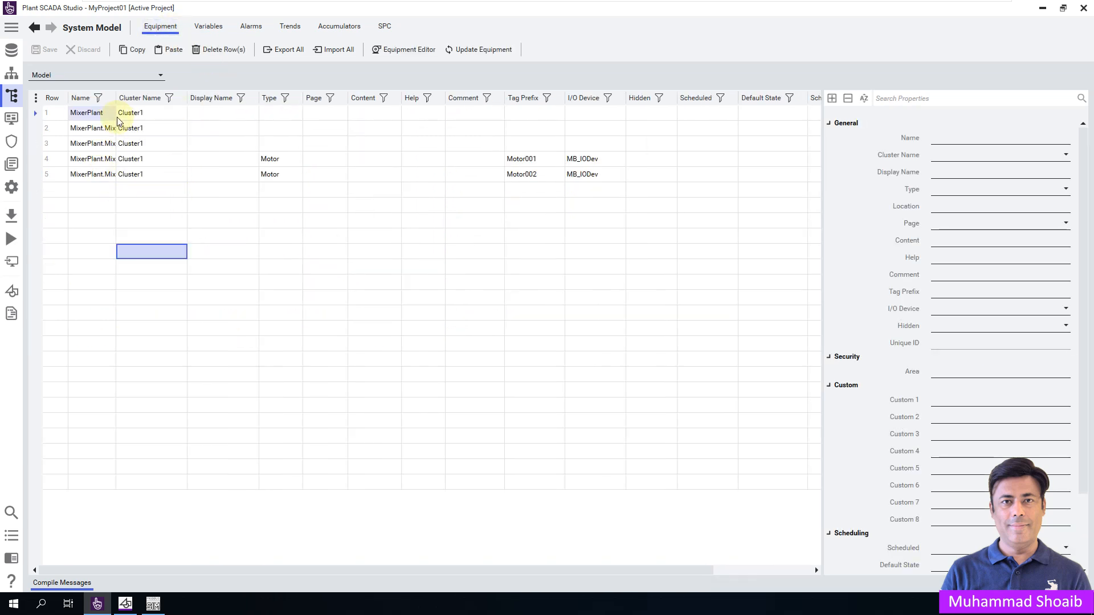
{"action": "left_click_drag", "start_coordinate": [118, 98], "coordinate": [216, 98]}
{"action": "left_click", "coordinate": [96, 161]}
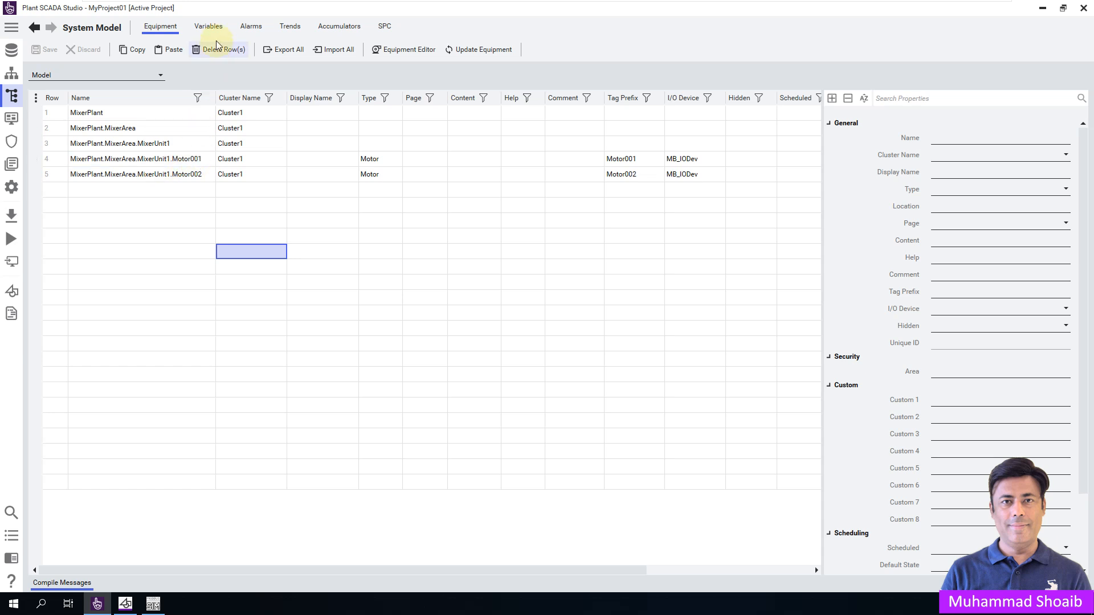
- Examine the Motor001 and Motor002 tags and their Address column in the variables list
{"action": "left_click", "coordinate": [208, 26]}
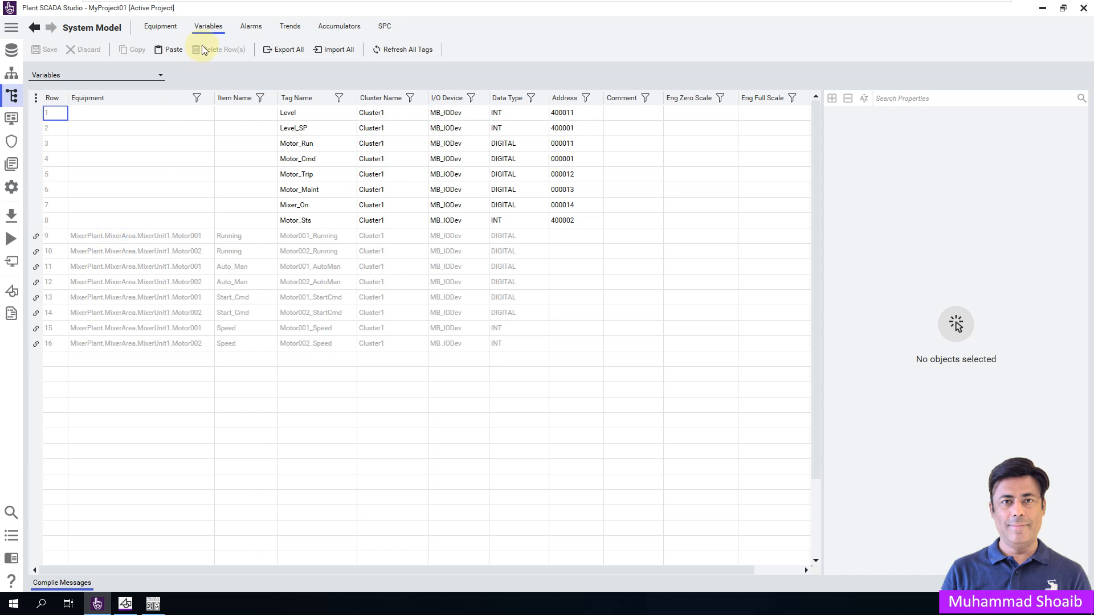
{"action": "left_click", "coordinate": [204, 356]}
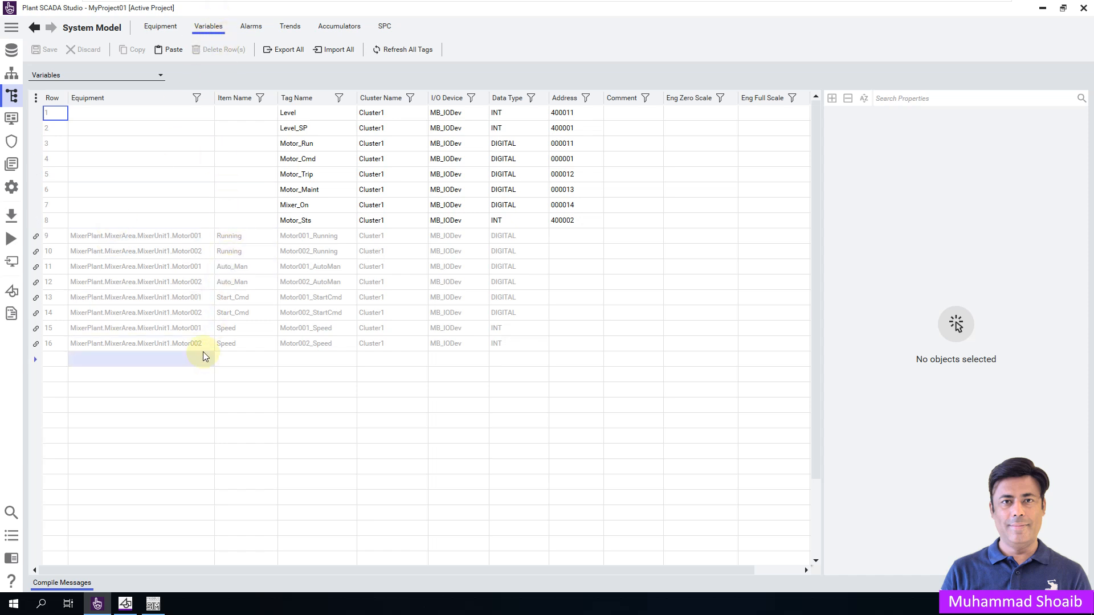
{"action": "left_click", "coordinate": [212, 349]}
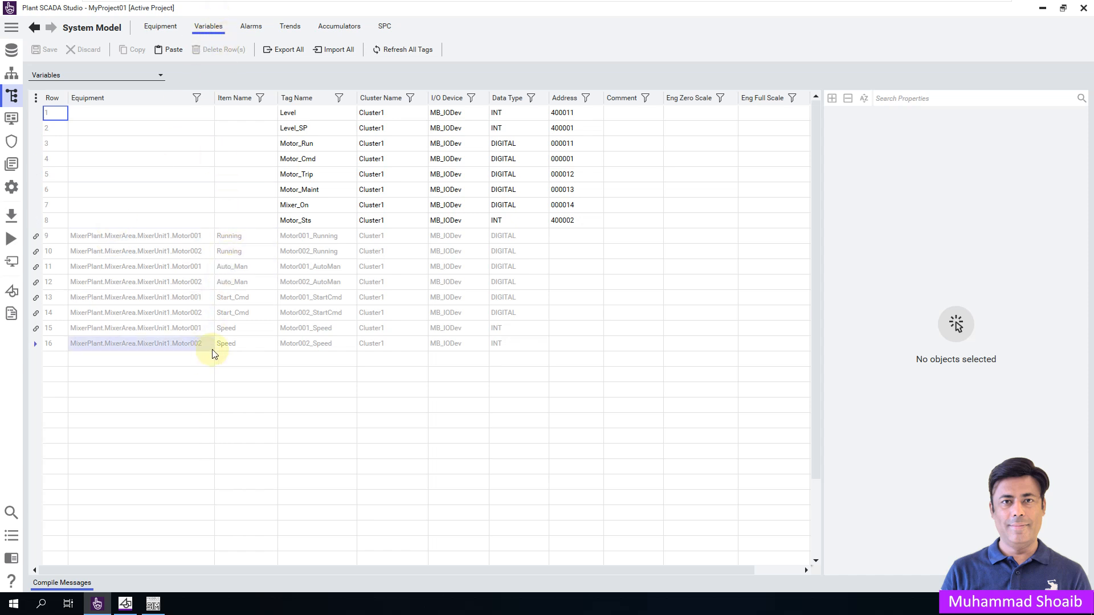
{"action": "left_click", "coordinate": [723, 218]}
{"action": "left_click", "coordinate": [581, 231]}
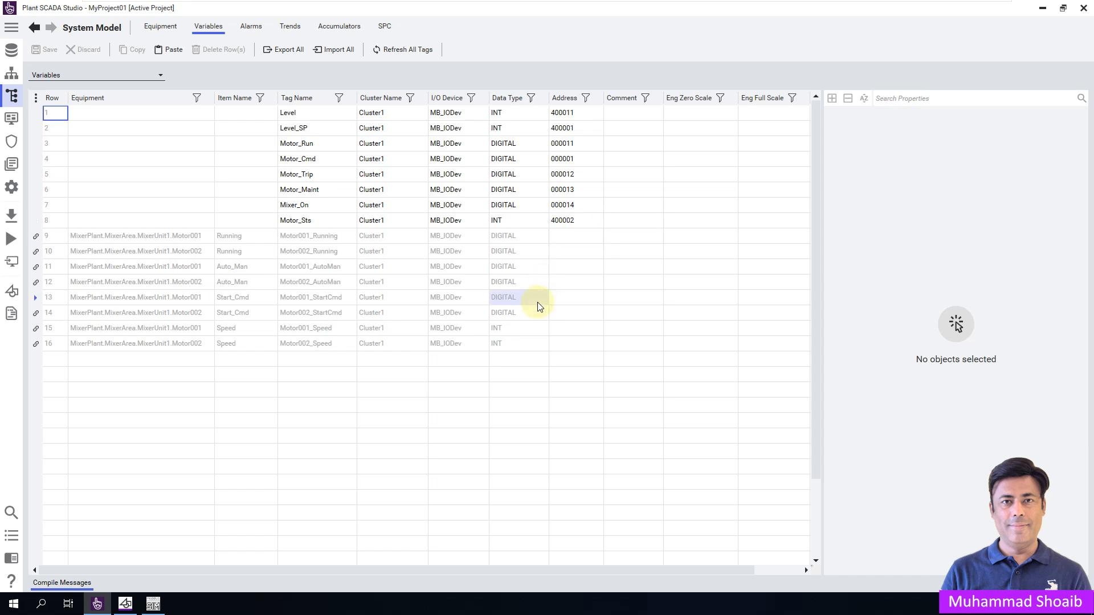
- Copy Motor_Run's address 000011 into the Address field of the Motor001_Running tag
{"action": "left_click", "coordinate": [584, 238]}
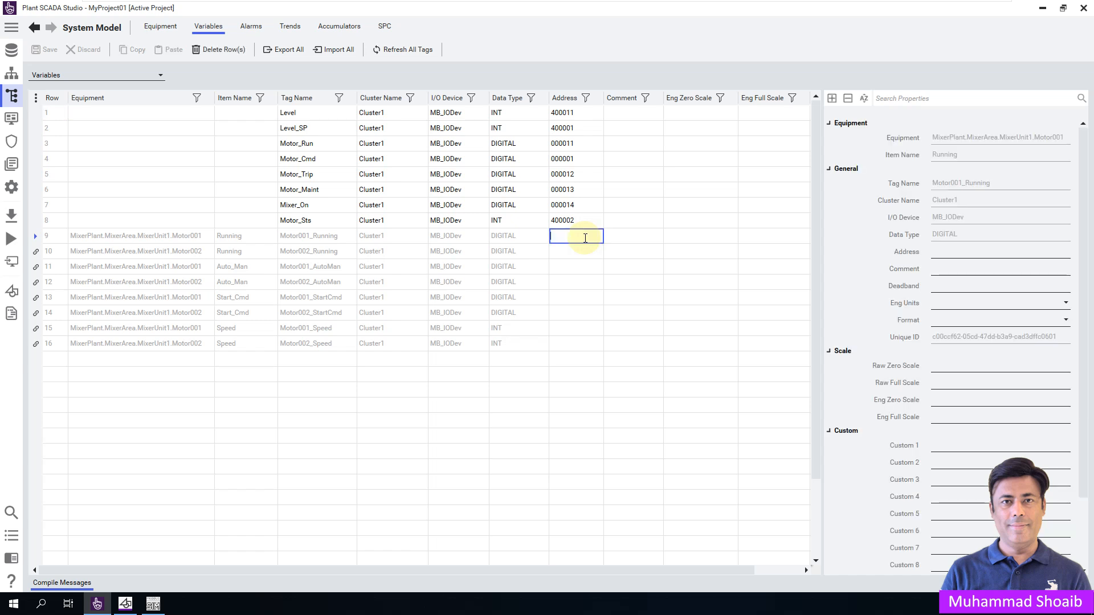
{"action": "left_click", "coordinate": [587, 146]}
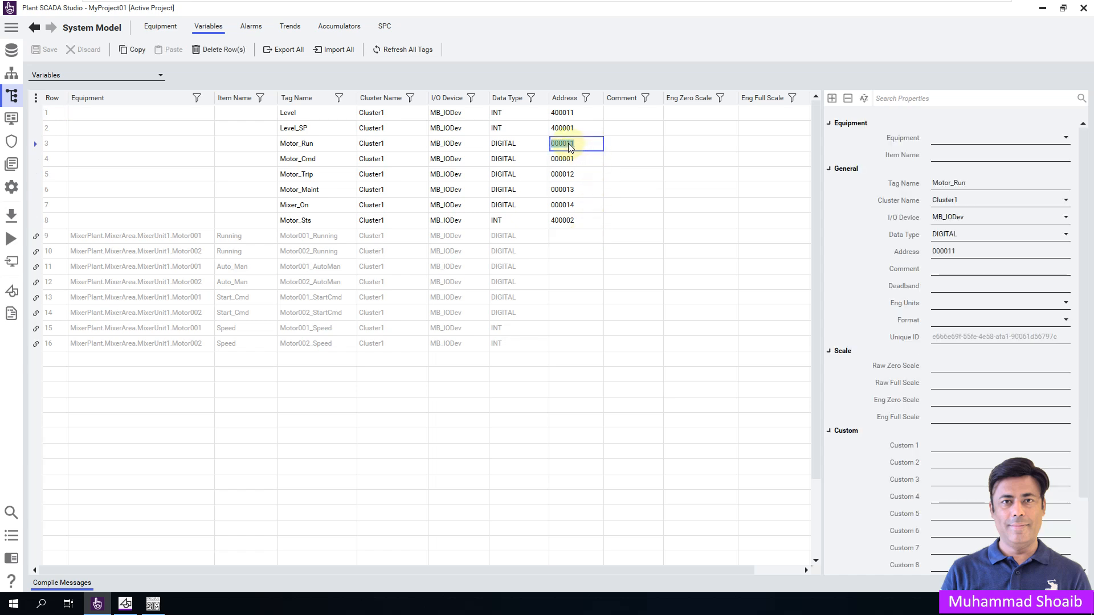
{"action": "right_click", "coordinate": [568, 144]}
{"action": "left_click", "coordinate": [585, 162]}
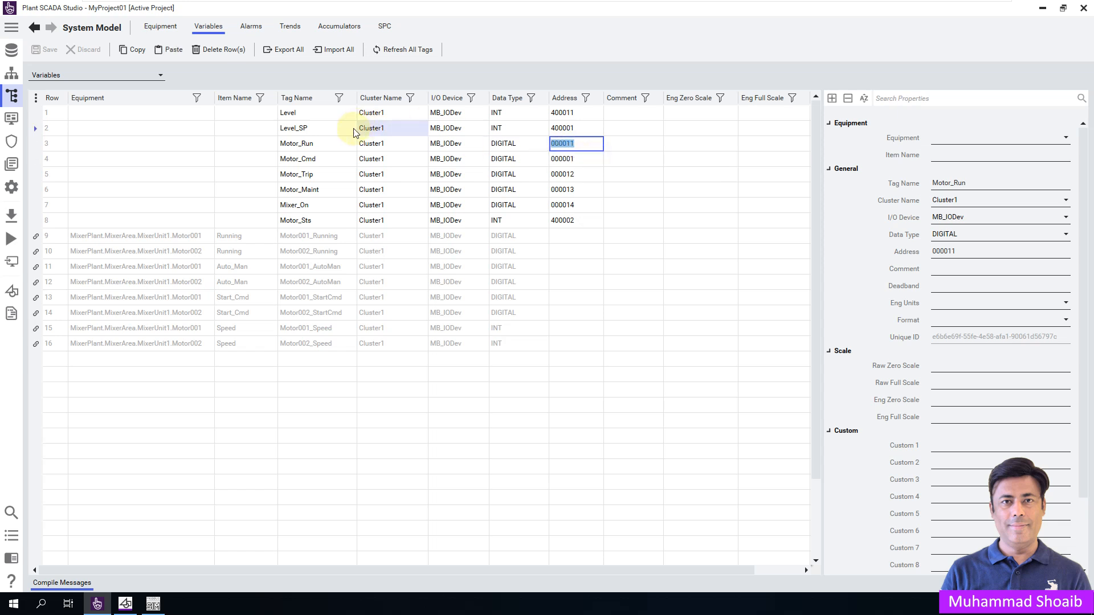
{"action": "left_click", "coordinate": [578, 237]}
{"action": "key", "text": "ctrl+v"}
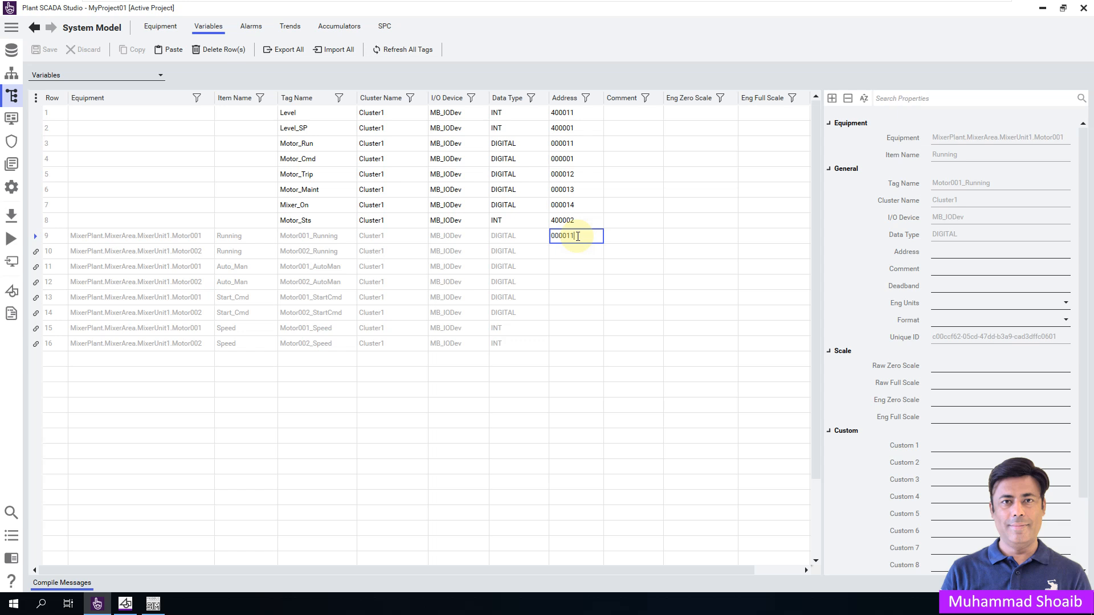
- Set the Address of Motor001_Running to 000012 and of Motor001_AutoMan to 000013
{"action": "key", "text": "Return"}
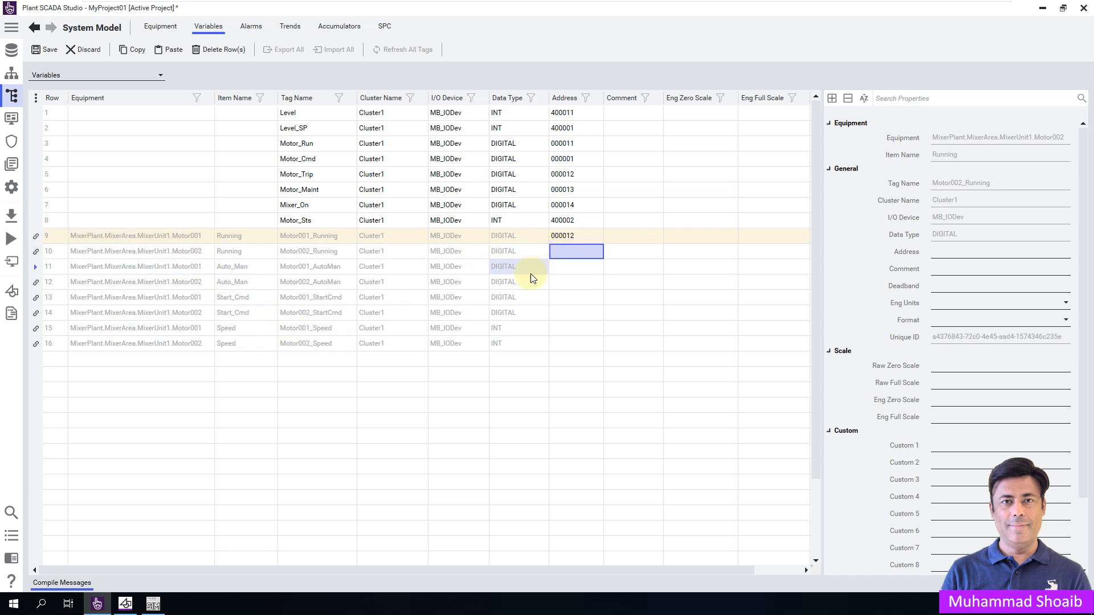
{"action": "left_click", "coordinate": [571, 267]}
{"action": "type", "text": "00001"}
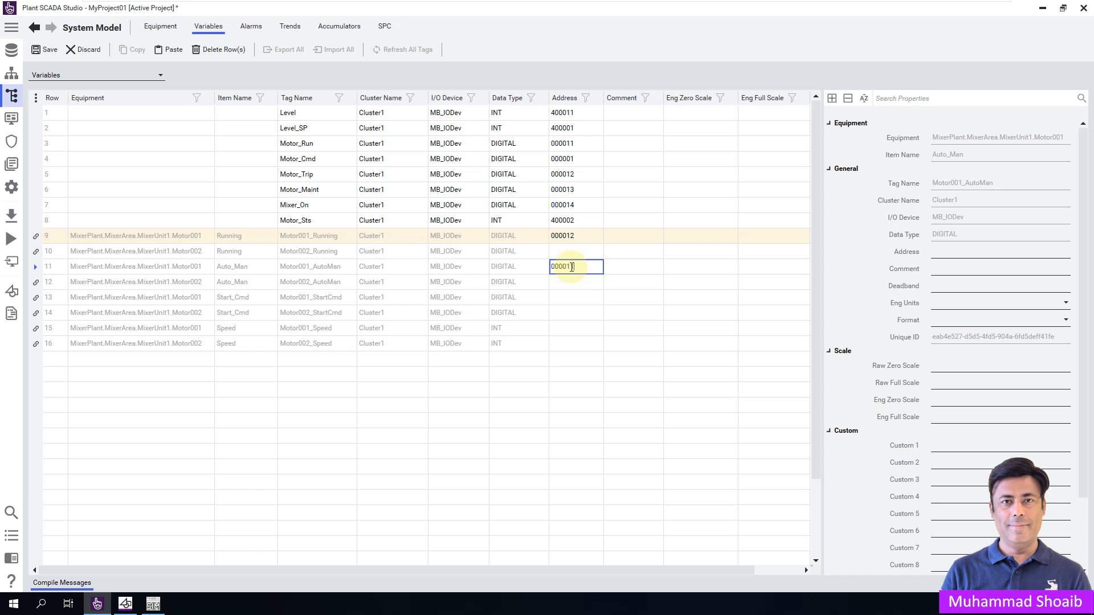
{"action": "type", "text": "3"}
{"action": "key", "text": "Return"}
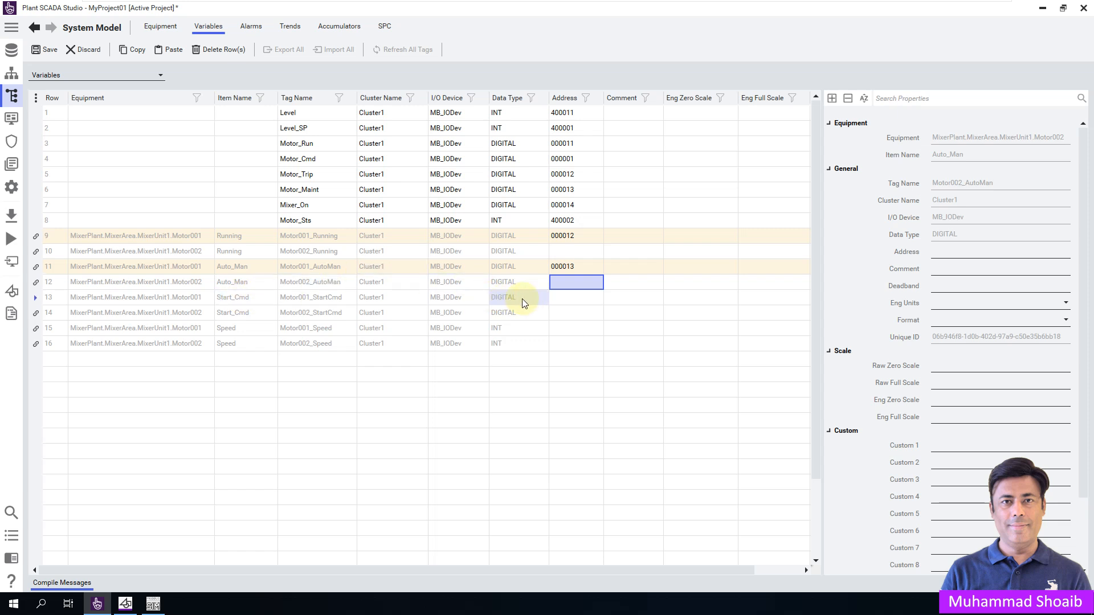
- Set the Address of Motor002_Running to 000014 and of Motor002_AutoMan to 000015
{"action": "double_click", "coordinate": [566, 296]}
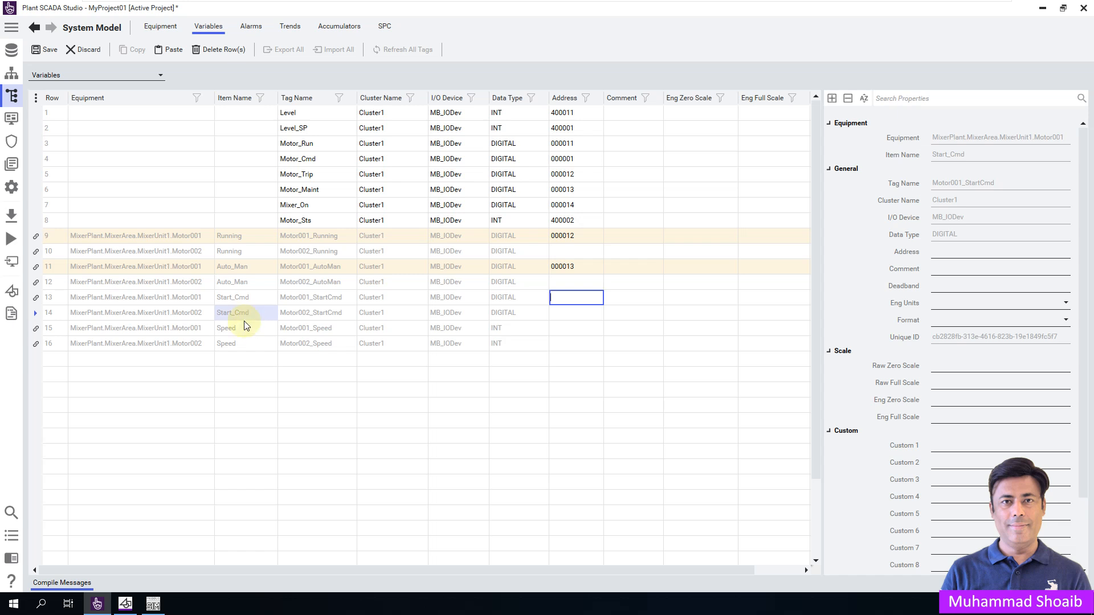
{"action": "left_click", "coordinate": [596, 252]}
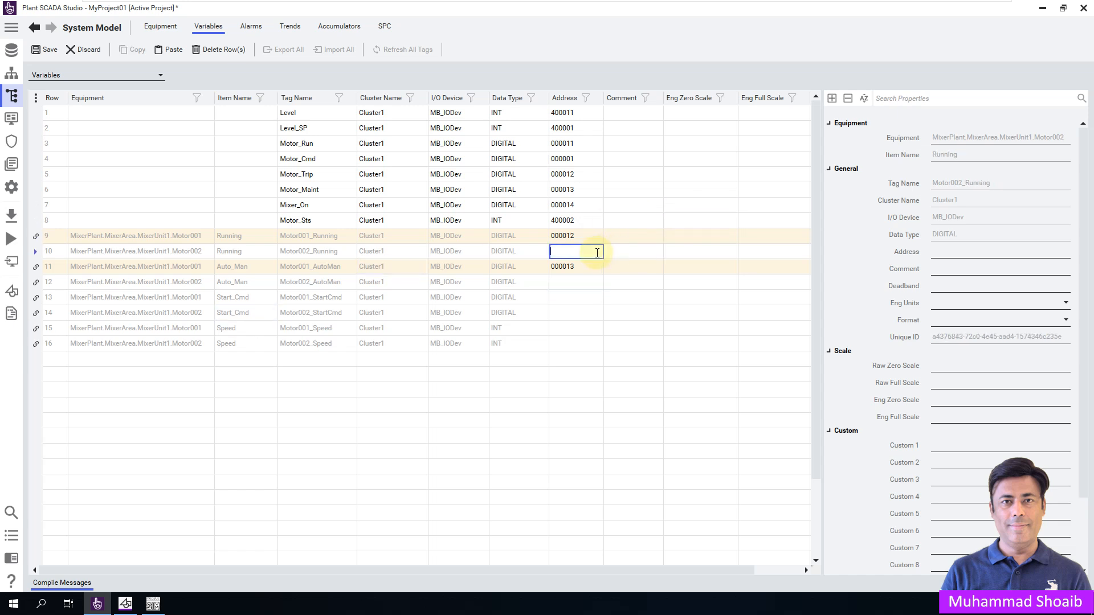
{"action": "type", "text": "000011"}
{"action": "key", "text": "Return"}
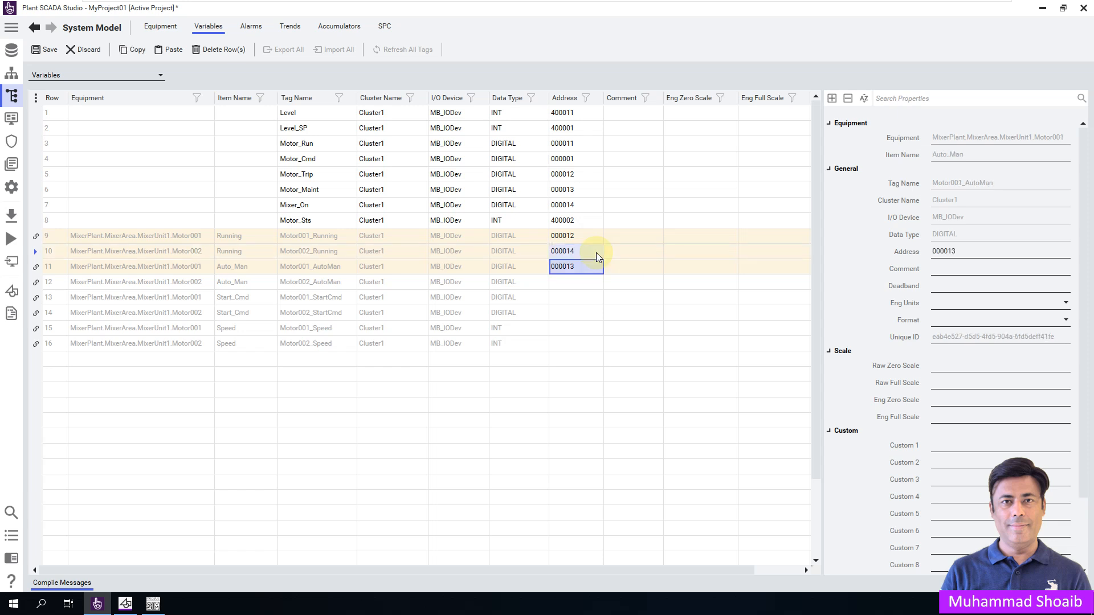
{"action": "left_click", "coordinate": [576, 282]}
{"action": "type", "text": "000011"}
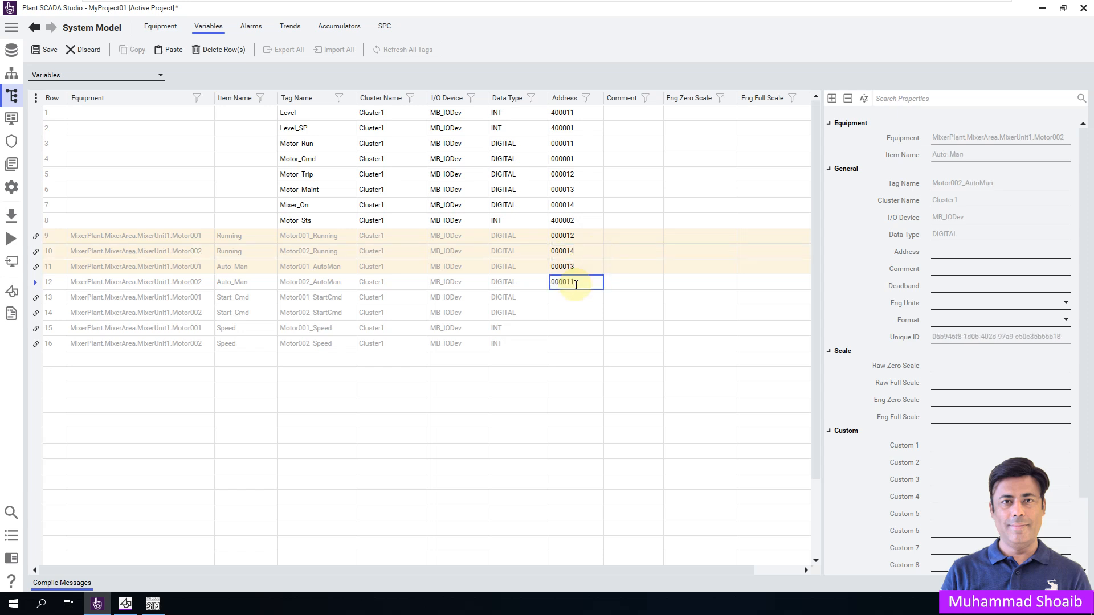
{"action": "key", "text": "BackSpace"}
{"action": "type", "text": "5"}
{"action": "key", "text": "Return"}
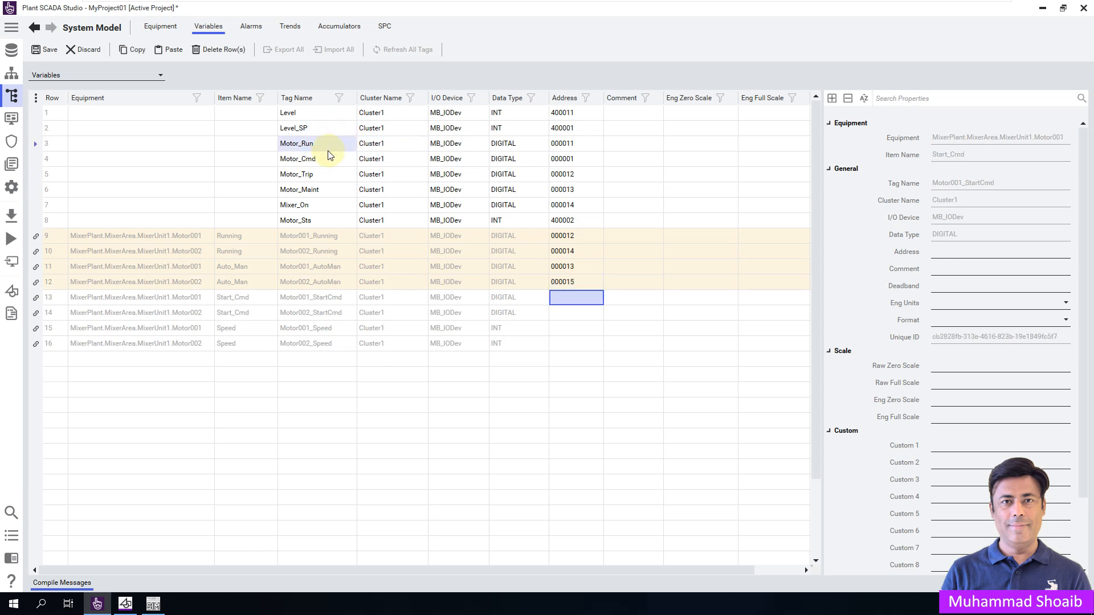
- Using Motor_Cmd's address as the base, set the Address of Motor001_StartCmd to 000002 and of Motor002_StartCmd to 000003
{"action": "left_click", "coordinate": [577, 159]}
{"action": "left_click", "coordinate": [578, 159]}
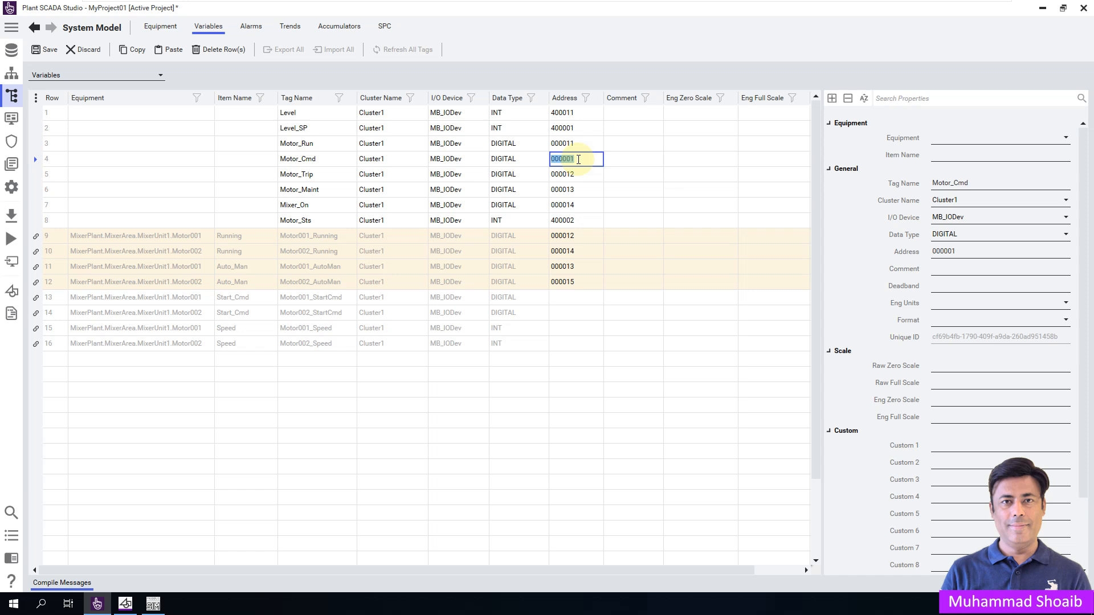
{"action": "left_click", "coordinate": [573, 297]}
{"action": "key", "text": "ctrl+v"}
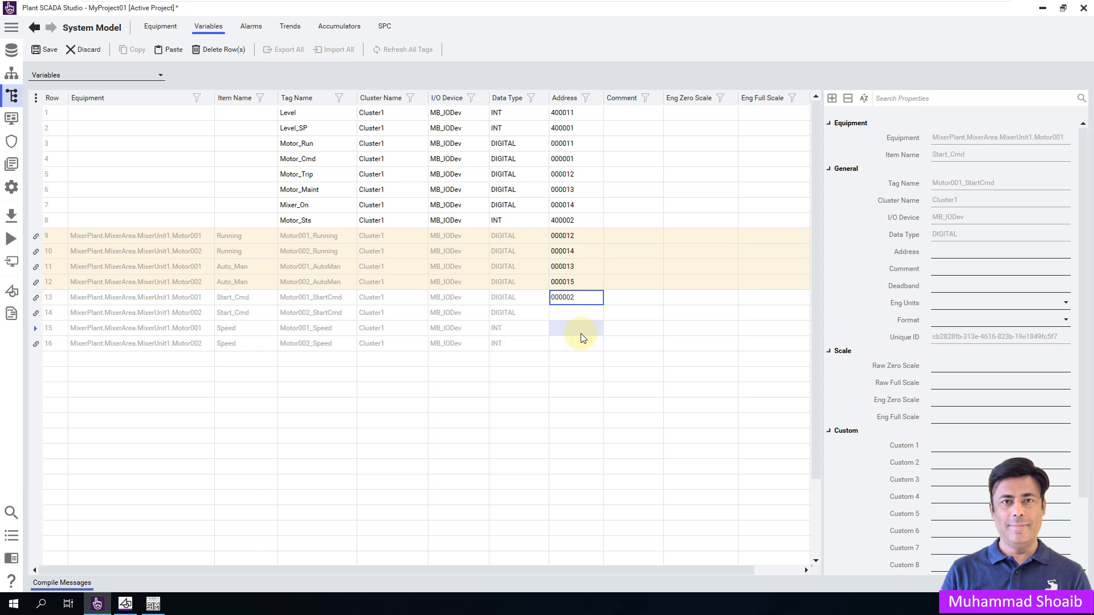
{"action": "key", "text": "Return"}
{"action": "left_click", "coordinate": [593, 314]}
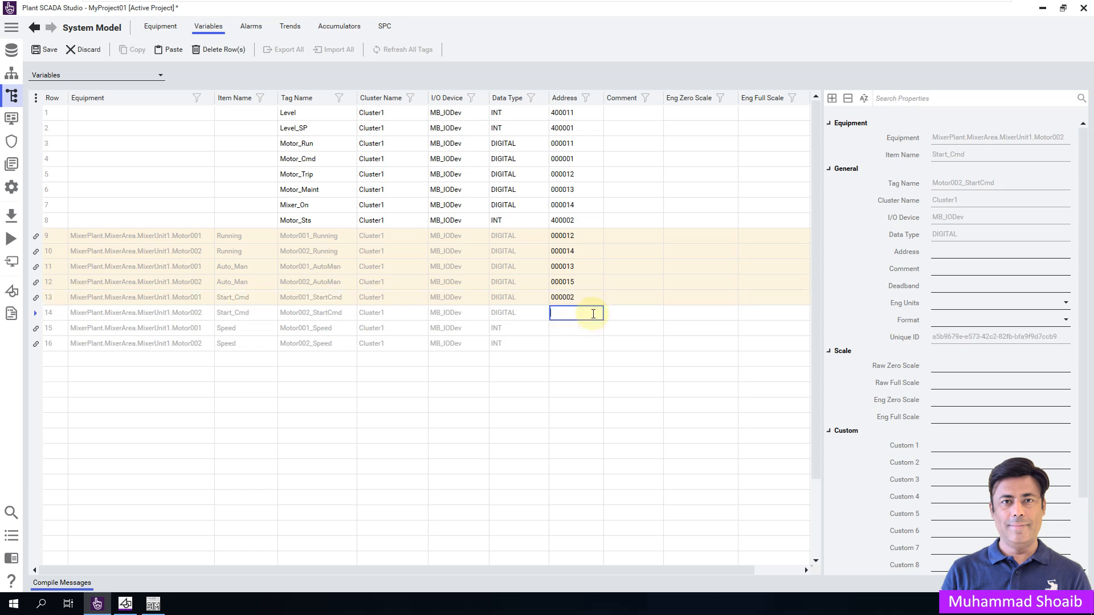
{"action": "key", "text": "ctrl+v"}
{"action": "key", "text": "Return"}
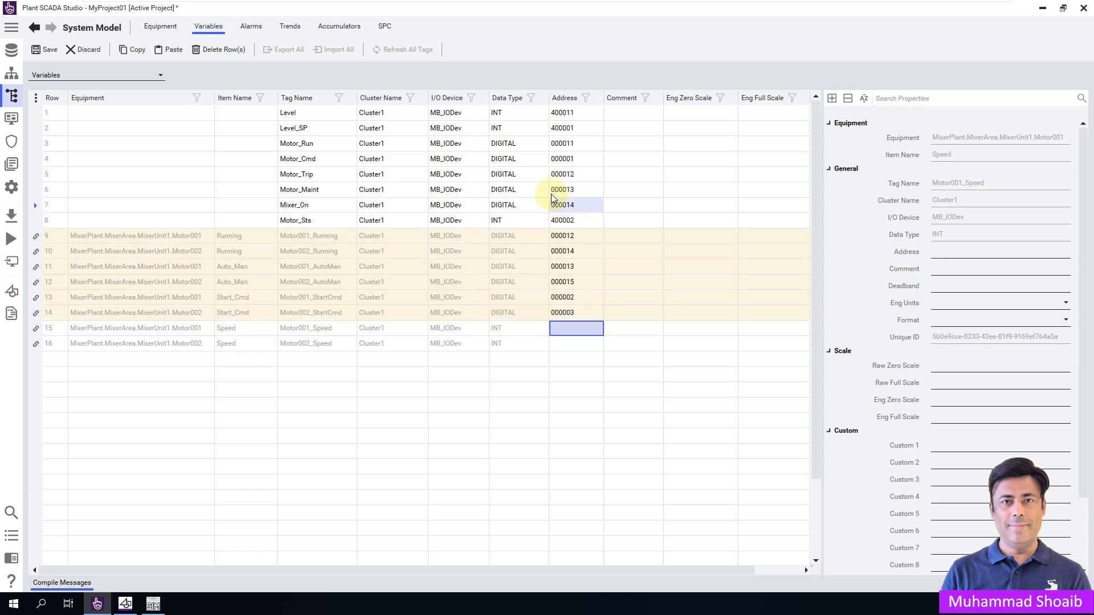
- Set the Address of Motor001_Speed to 400012 and of Motor002_Speed to 400013, and save the variables
{"action": "left_click", "coordinate": [583, 117]}
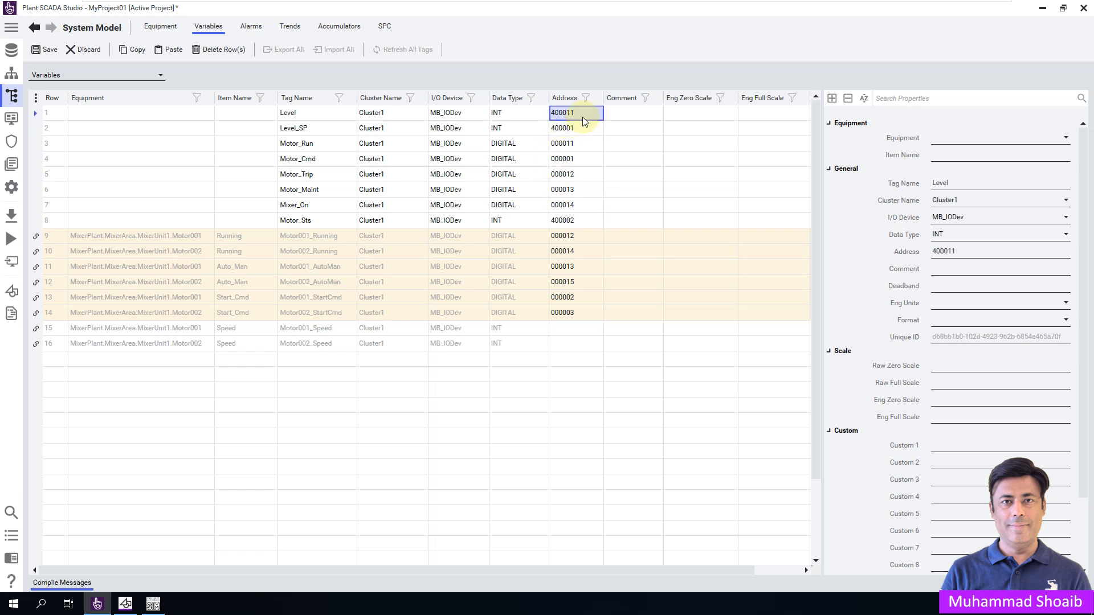
{"action": "left_click", "coordinate": [593, 330]}
{"action": "key", "text": "ctrl+v"}
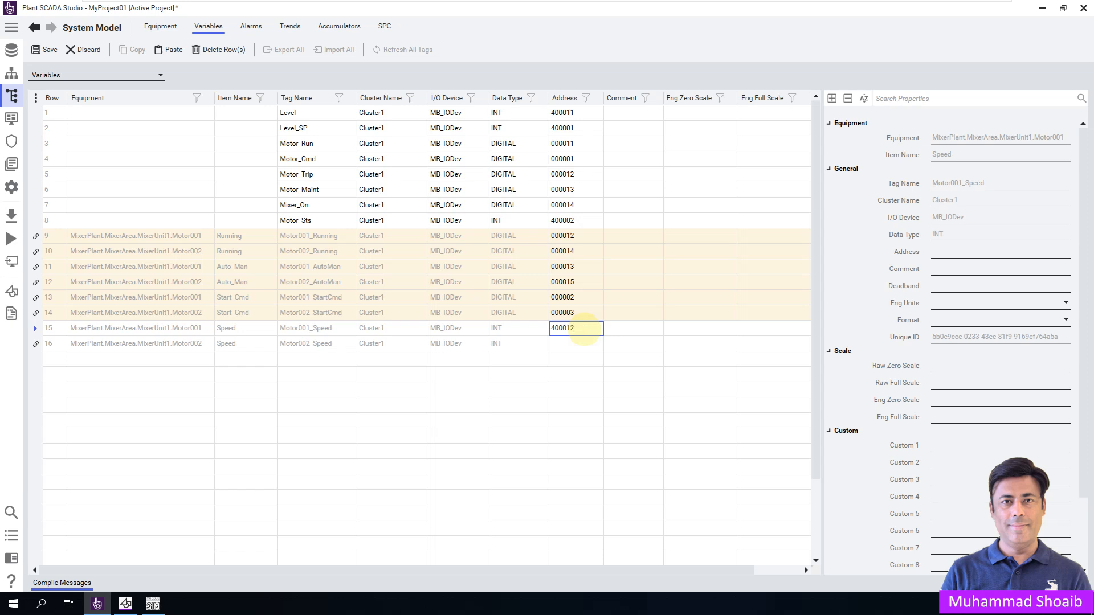
{"action": "key", "text": "Return"}
{"action": "left_click", "coordinate": [578, 344]}
{"action": "type", "text": "400013"}
{"action": "key", "text": "Return"}
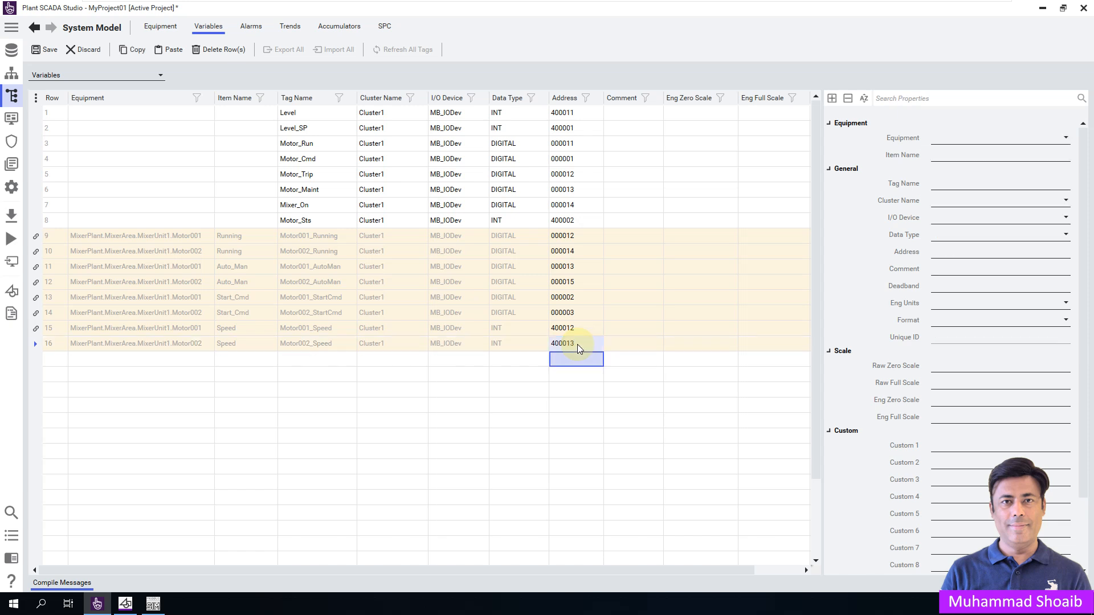
{"action": "left_click", "coordinate": [587, 251]}
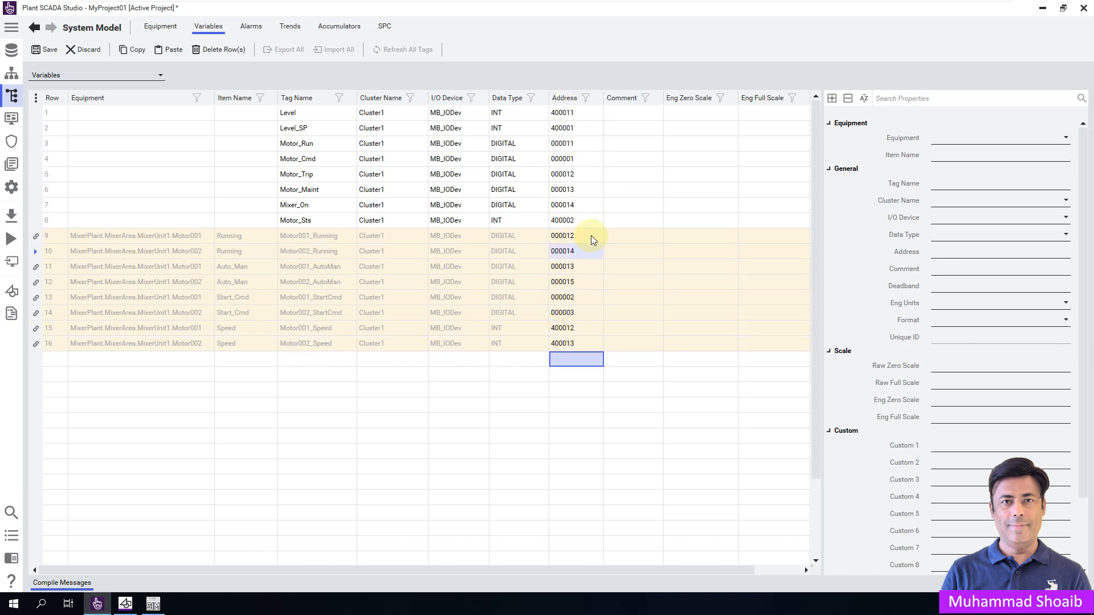
{"action": "left_click", "coordinate": [42, 49]}
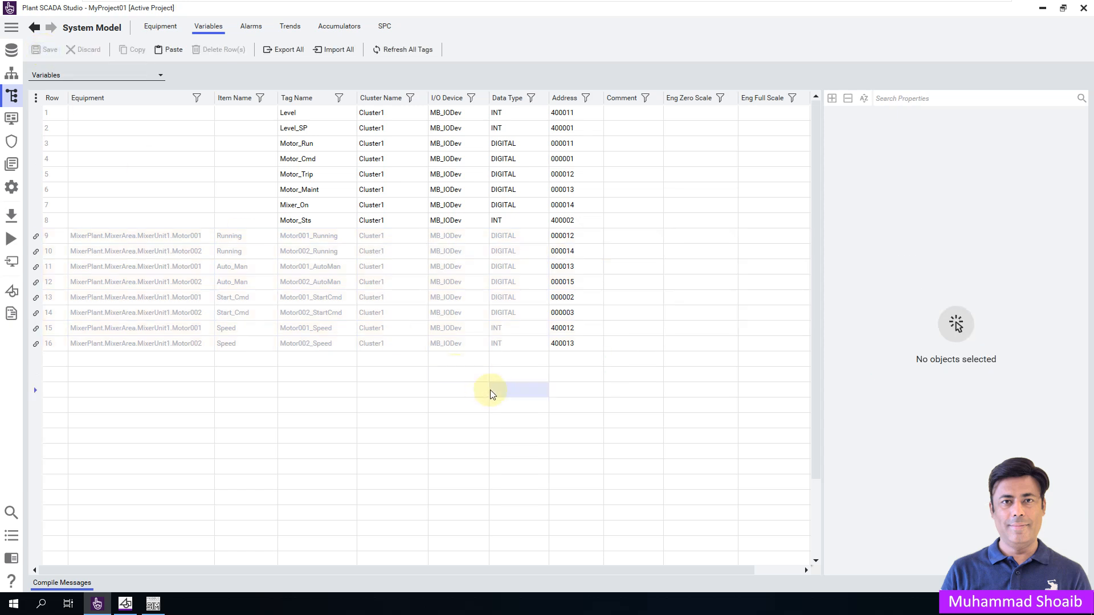
- Switch to Graphics Builder and open the Overview page of MyProject01
{"action": "left_click", "coordinate": [11, 215]}
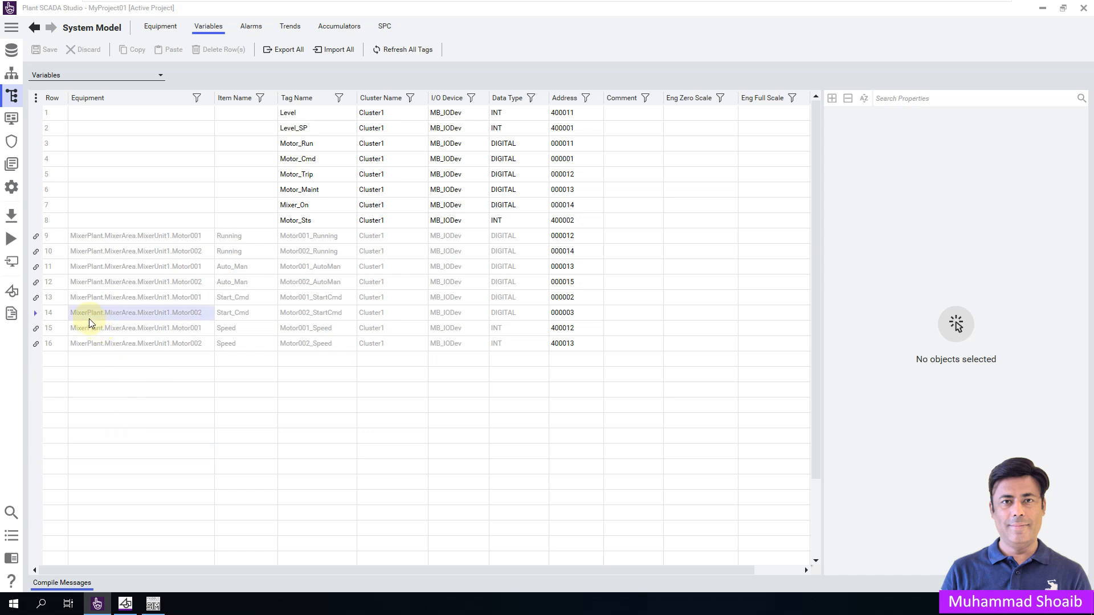
{"action": "left_click", "coordinate": [13, 294]}
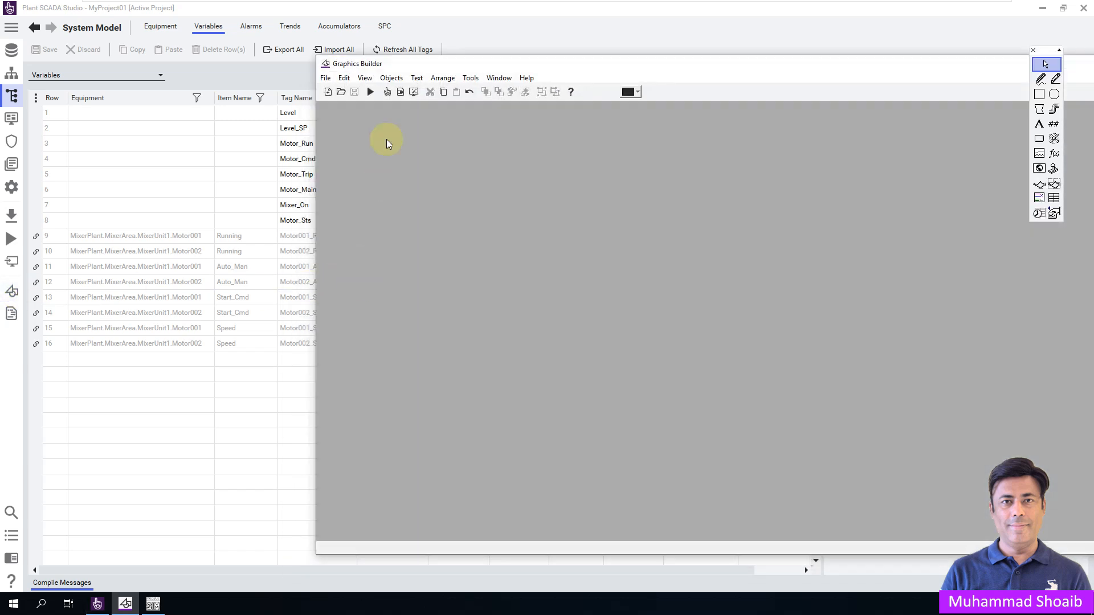
{"action": "left_click", "coordinate": [342, 91]}
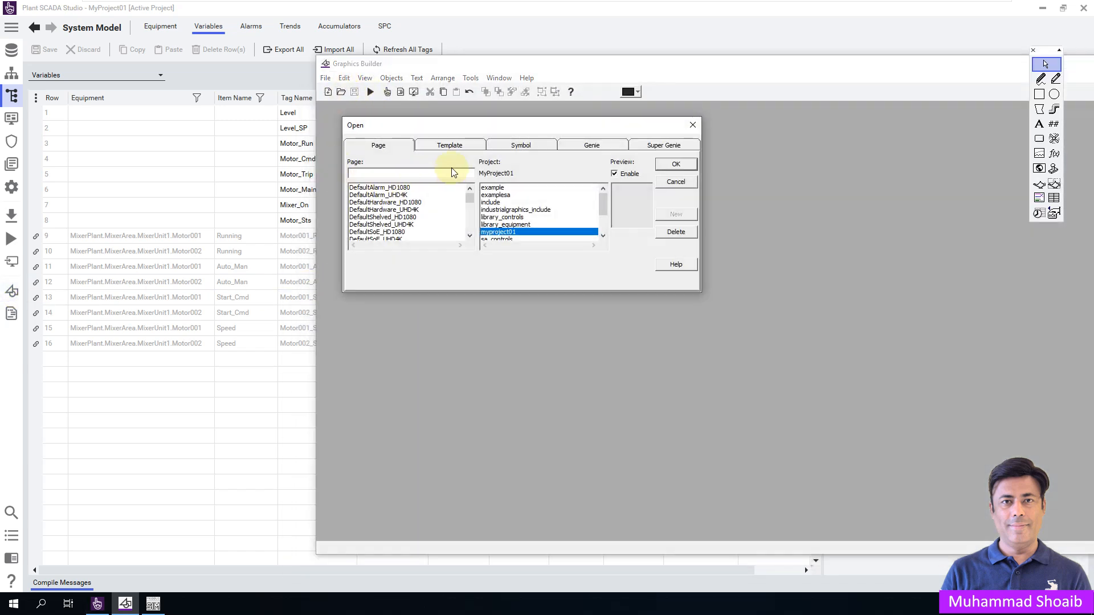
{"action": "left_click_drag", "start_coordinate": [469, 198], "coordinate": [462, 228]}
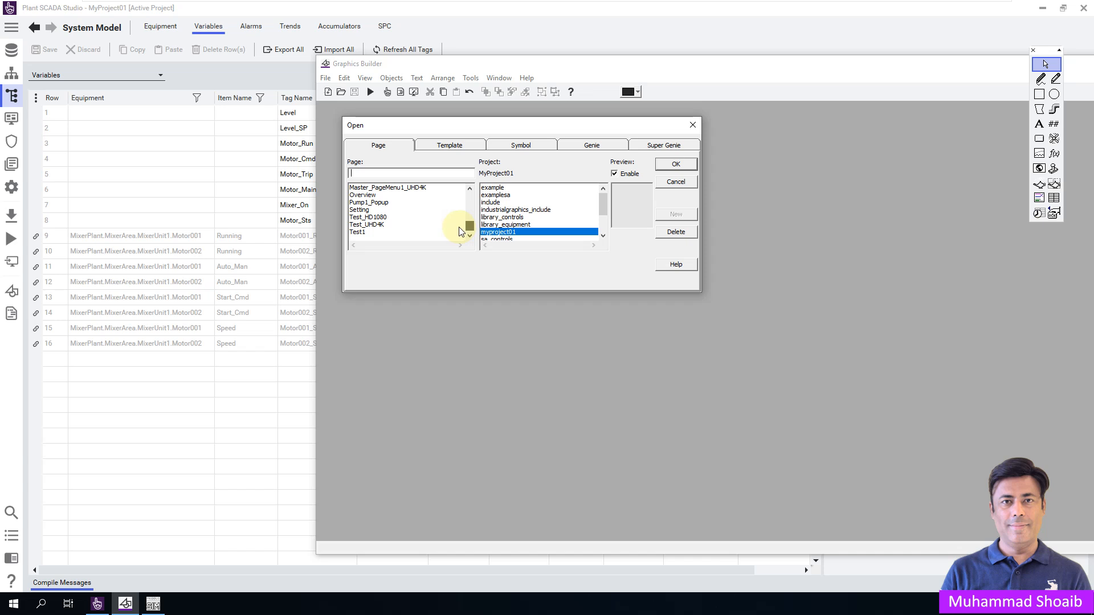
{"action": "scroll", "coordinate": [464, 227], "scroll_direction": "up", "scroll_amount": 2}
{"action": "left_click", "coordinate": [469, 237]}
{"action": "left_click", "coordinate": [469, 236]}
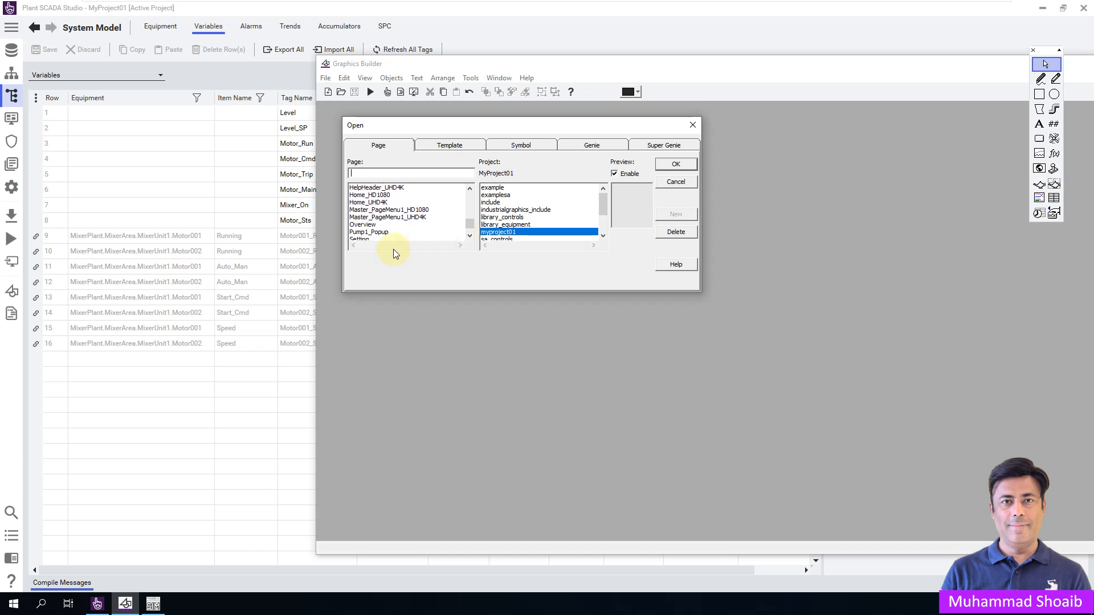
{"action": "left_click", "coordinate": [365, 225]}
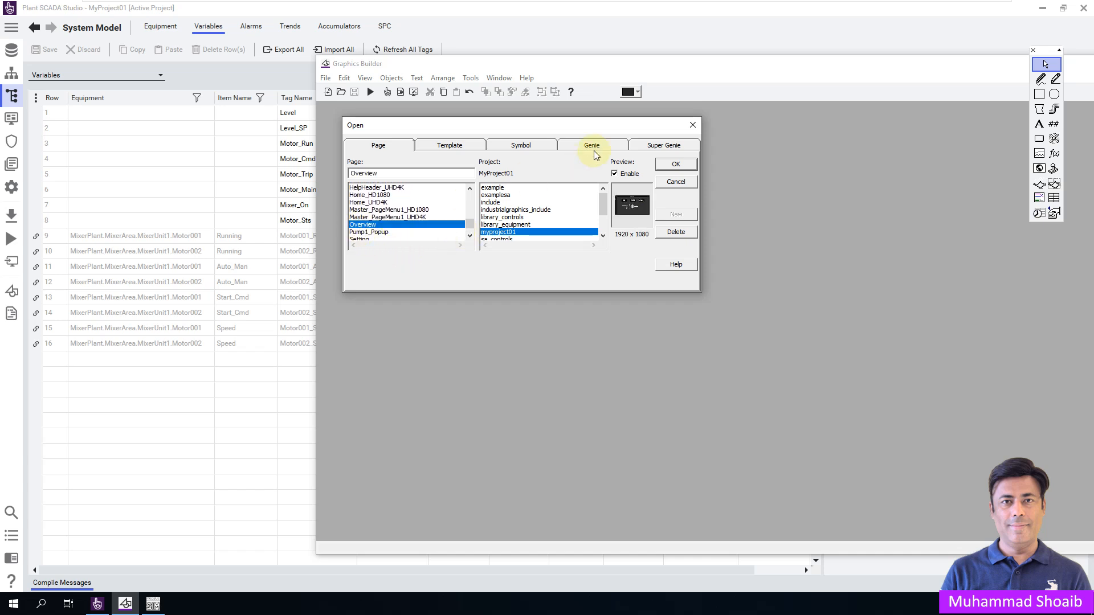
{"action": "left_click", "coordinate": [675, 166]}
{"action": "left_click_drag", "start_coordinate": [542, 68], "coordinate": [433, 28]}
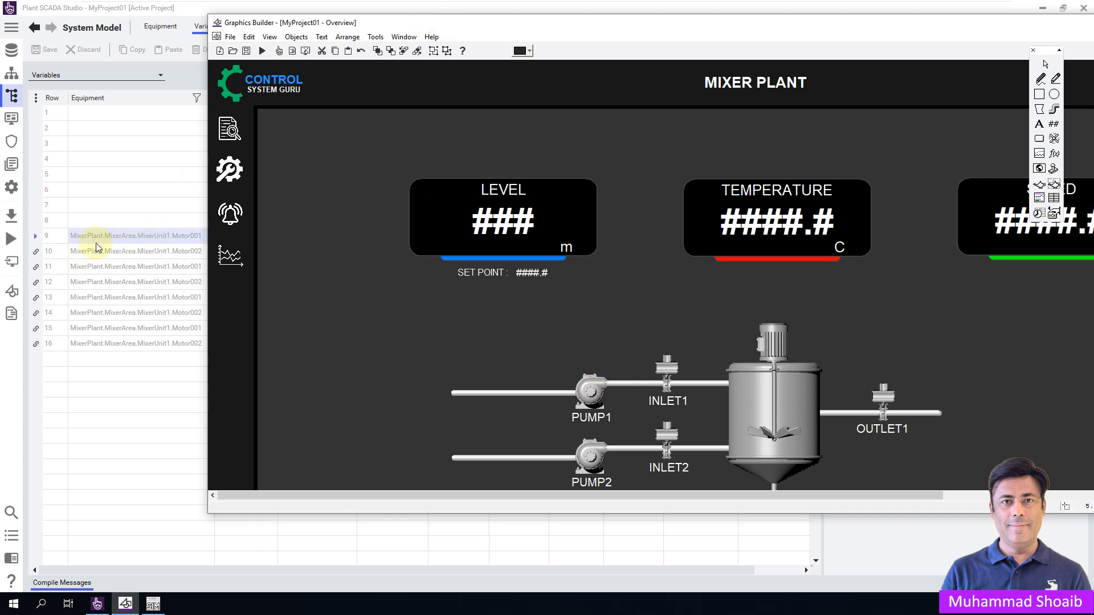
- Open the PUMP1 symbol's properties and clear its "ON symbol when" appearance expression
{"action": "left_click", "coordinate": [589, 401]}
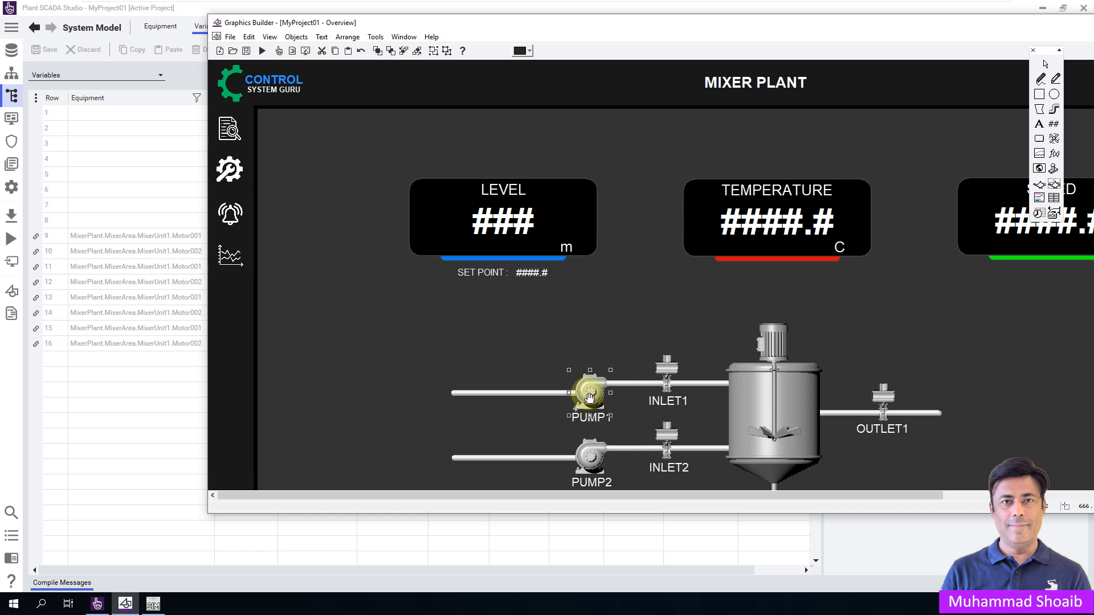
{"action": "double_click", "coordinate": [589, 397]}
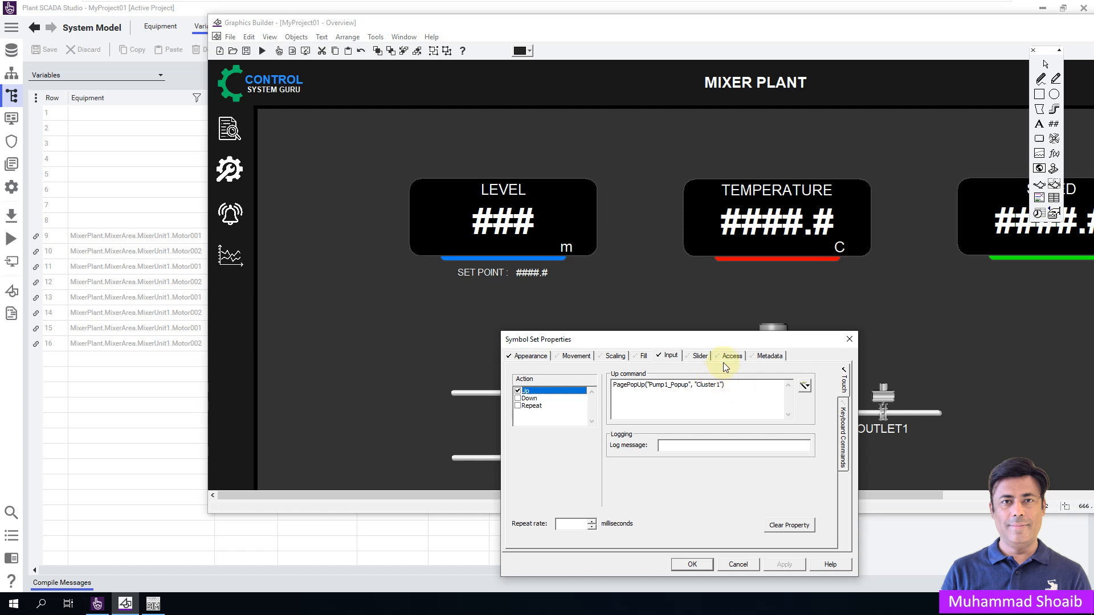
{"action": "left_click", "coordinate": [528, 356]}
{"action": "left_click_drag", "start_coordinate": [698, 386], "coordinate": [525, 386]}
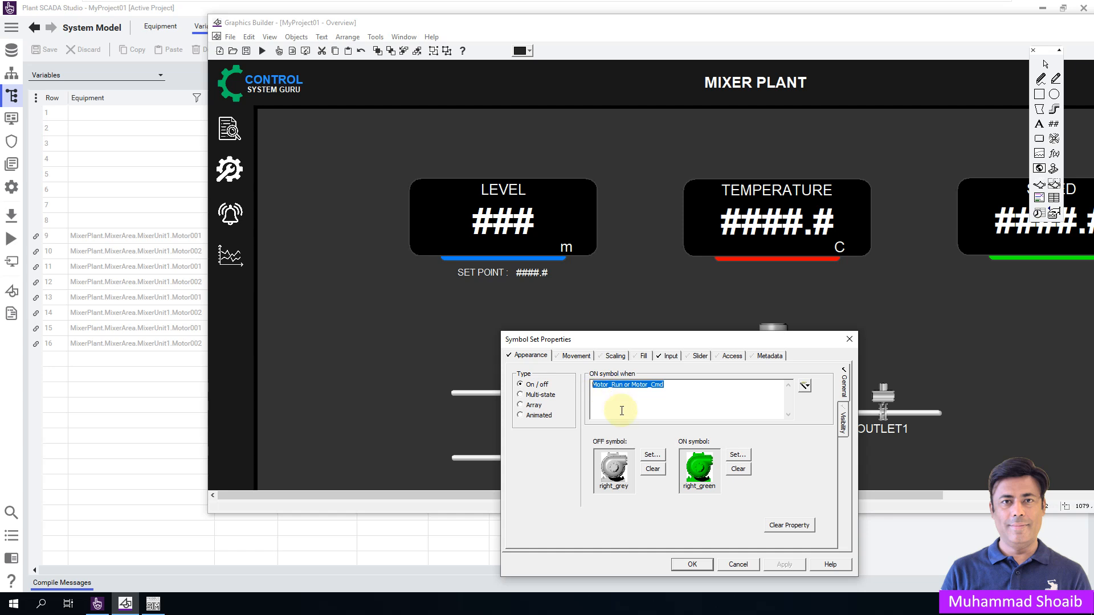
{"action": "key", "text": "Delete"}
- Insert the tag MixerPlant.MixerArea.MixerUnit1.Motor001.Running into PUMP1's "ON symbol when" expression, followed by "or"
{"action": "left_click_drag", "start_coordinate": [657, 340], "coordinate": [739, 191]}
{"action": "left_click", "coordinate": [190, 241]}
{"action": "left_click_drag", "start_coordinate": [295, 27], "coordinate": [358, 39]}
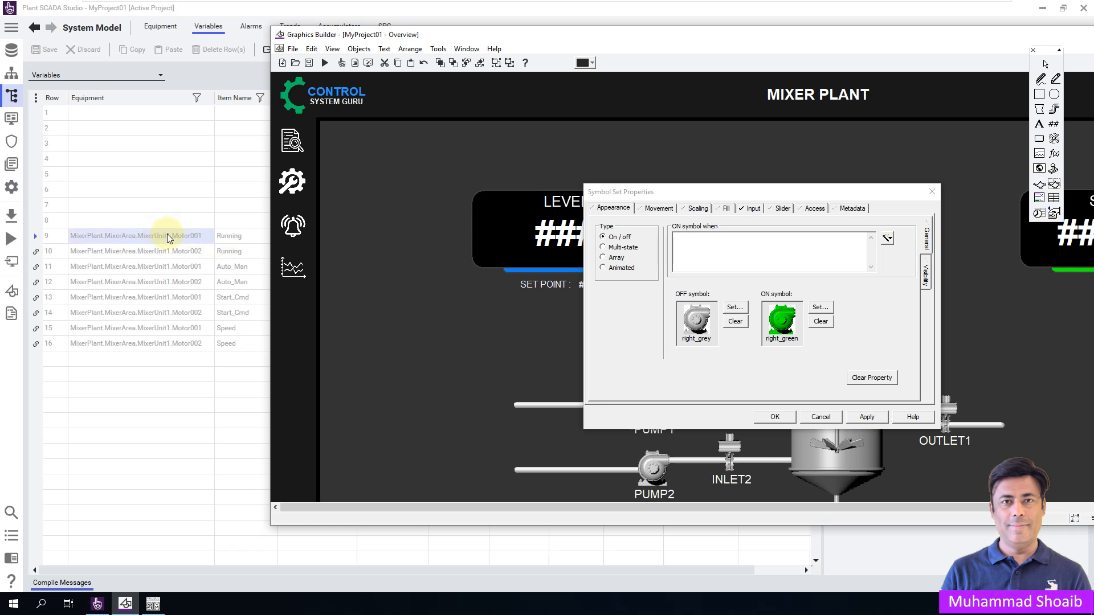
{"action": "left_click", "coordinate": [748, 256]}
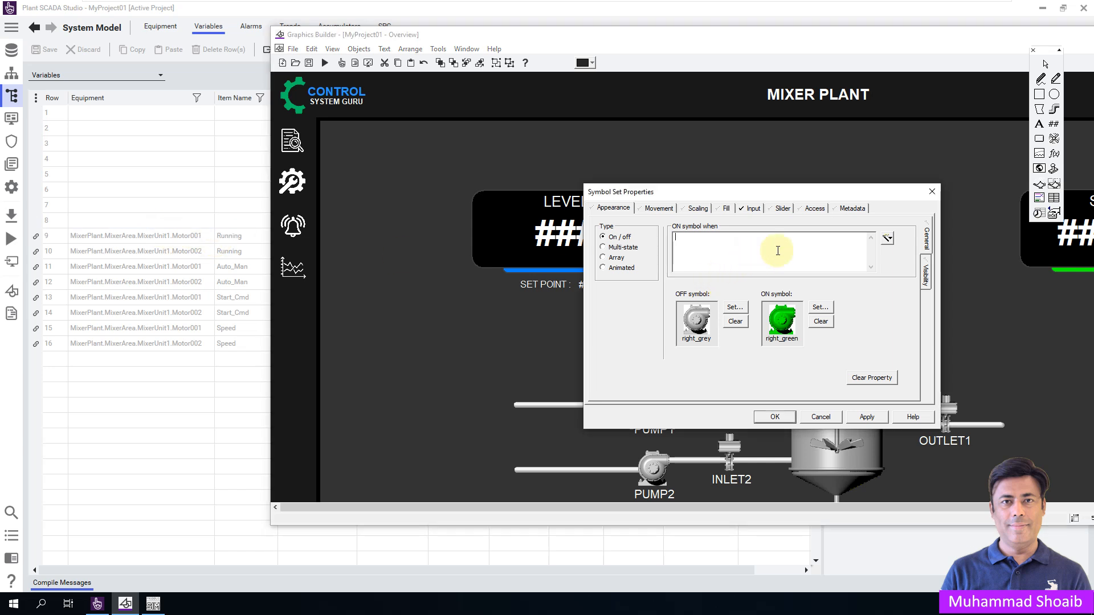
{"action": "left_click", "coordinate": [887, 239]}
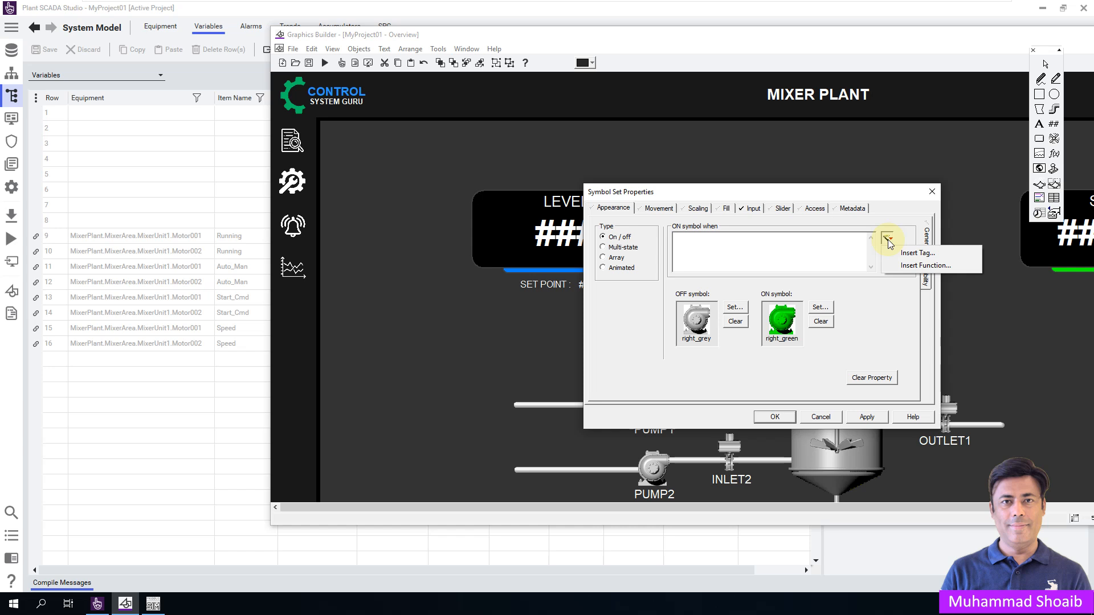
{"action": "left_click", "coordinate": [917, 252]}
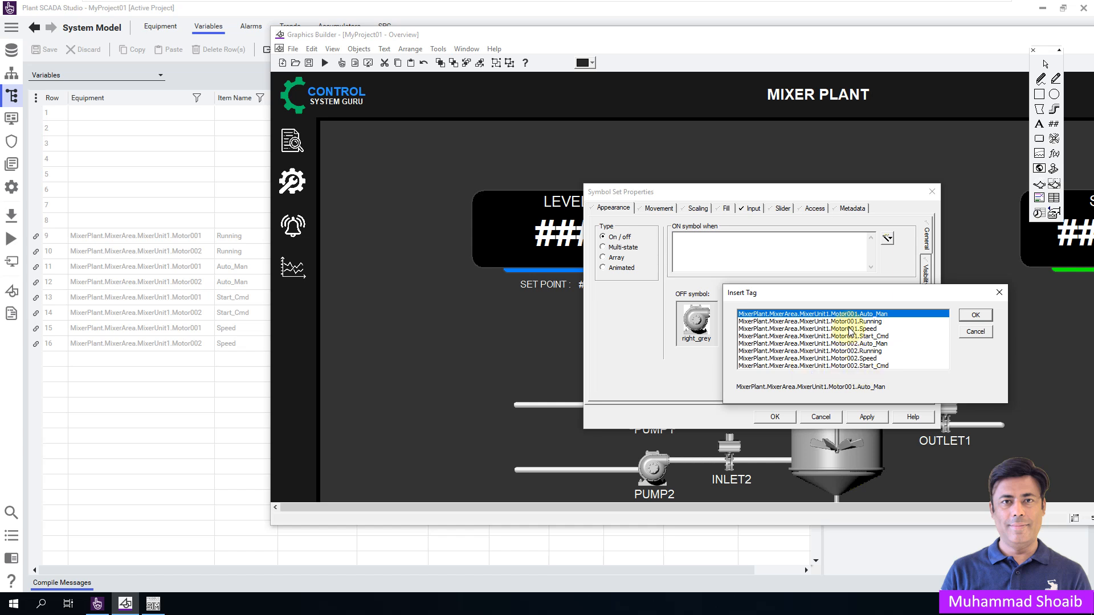
{"action": "left_click", "coordinate": [835, 322]}
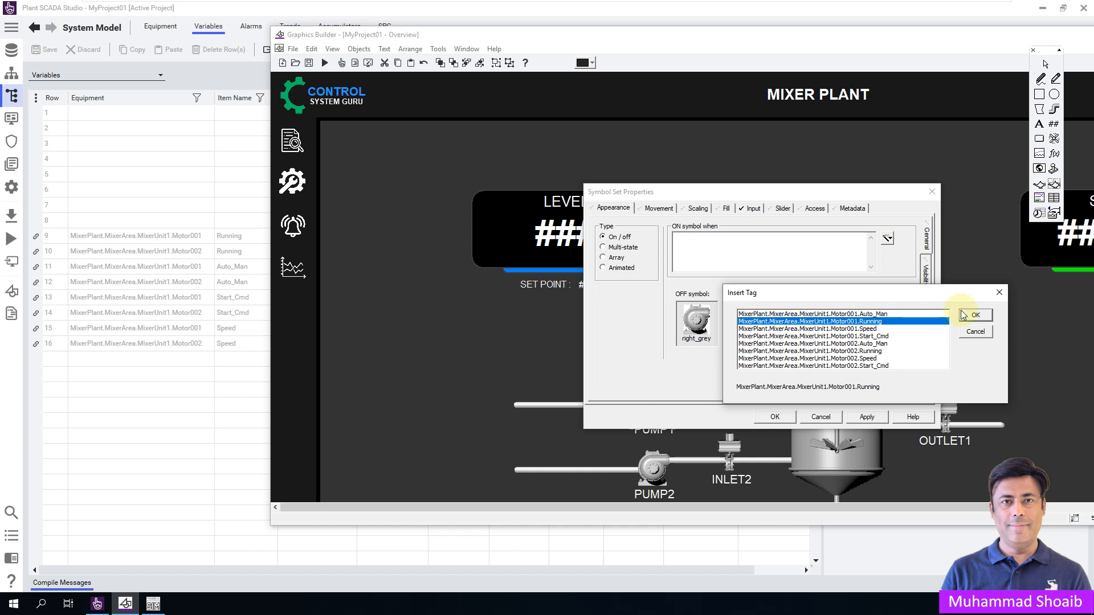
{"action": "left_click", "coordinate": [977, 315]}
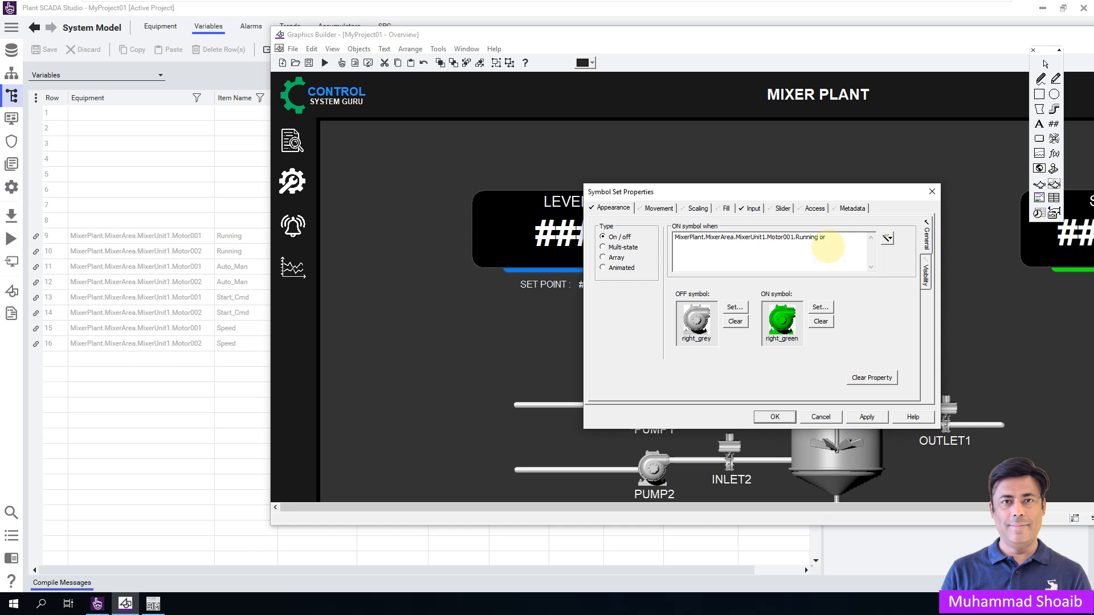
- Append the tag MixerPlant.MixerArea.MixerUnit1.Motor001.Start_Cmd to PUMP1's "ON symbol when" expression and apply the symbol properties
{"action": "left_click", "coordinate": [887, 239]}
{"action": "left_click", "coordinate": [893, 253]}
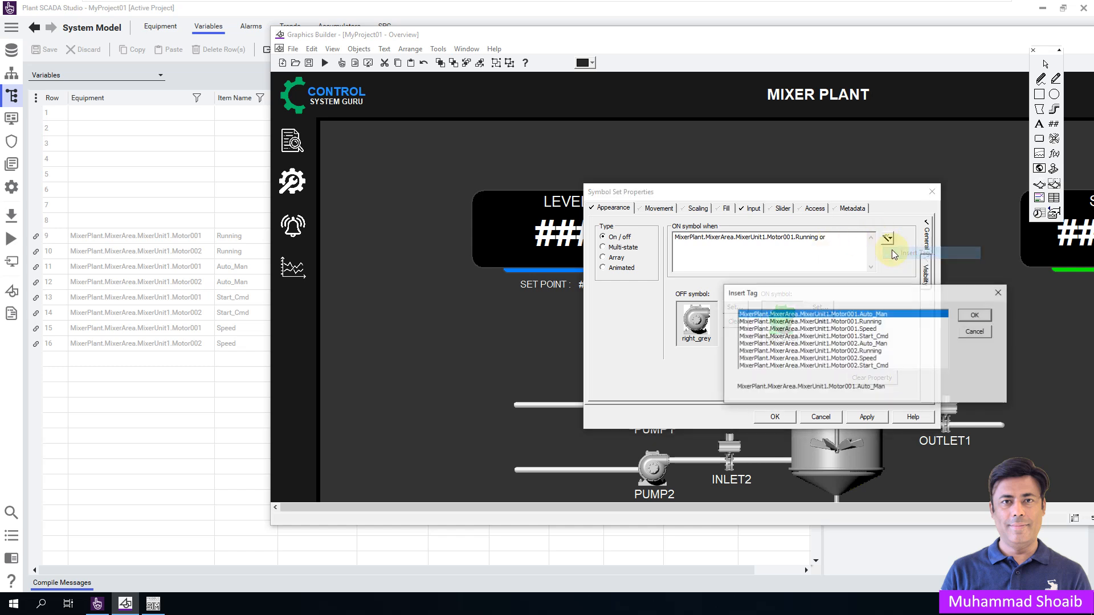
{"action": "left_click", "coordinate": [892, 337]}
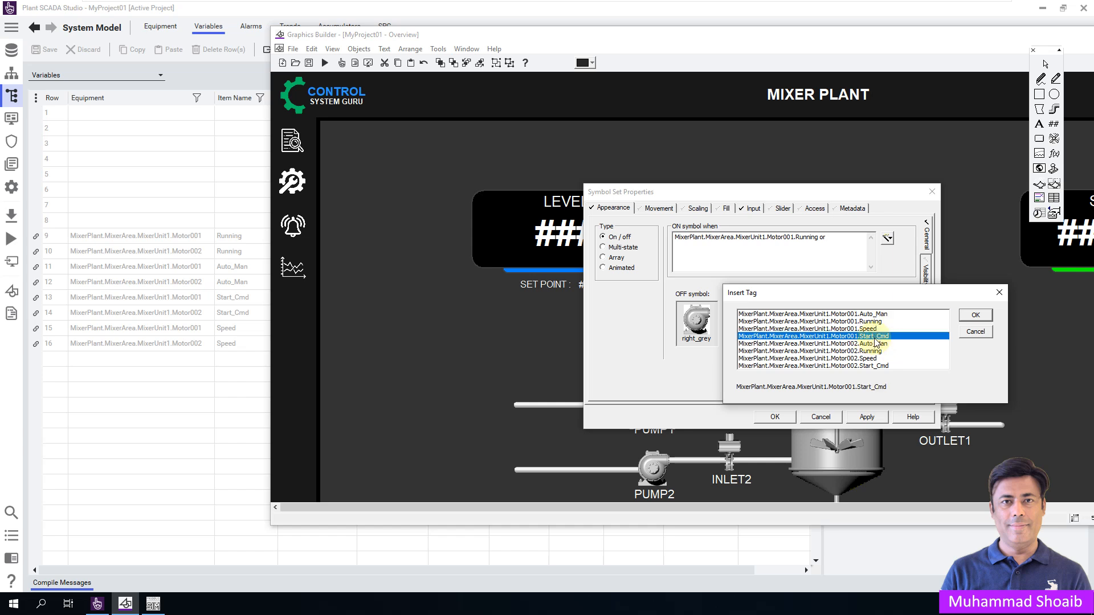
{"action": "left_click", "coordinate": [976, 315]}
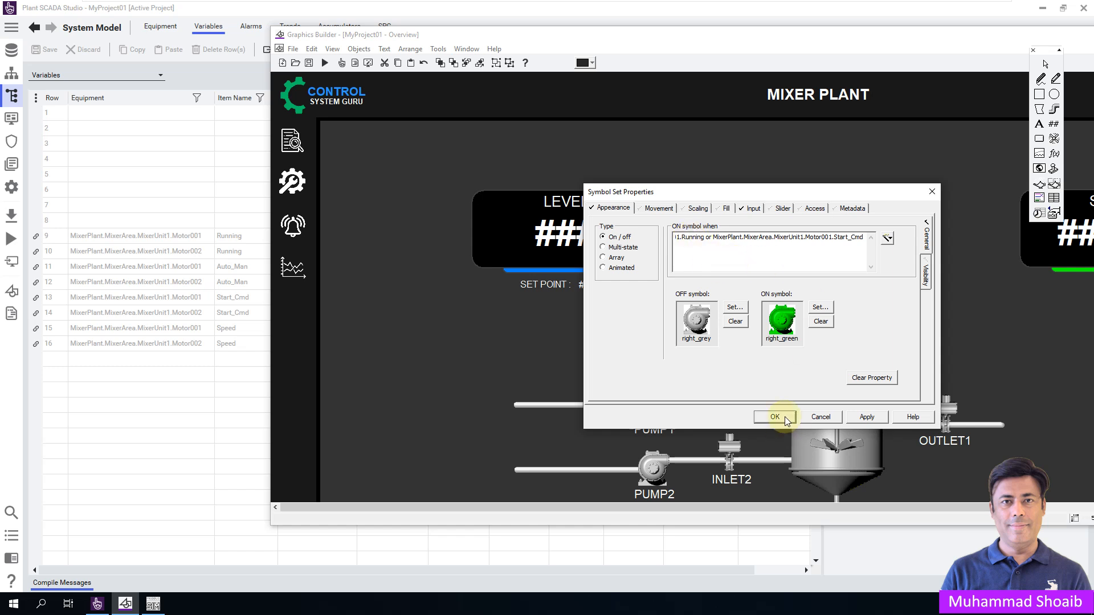
{"action": "left_click", "coordinate": [867, 418]}
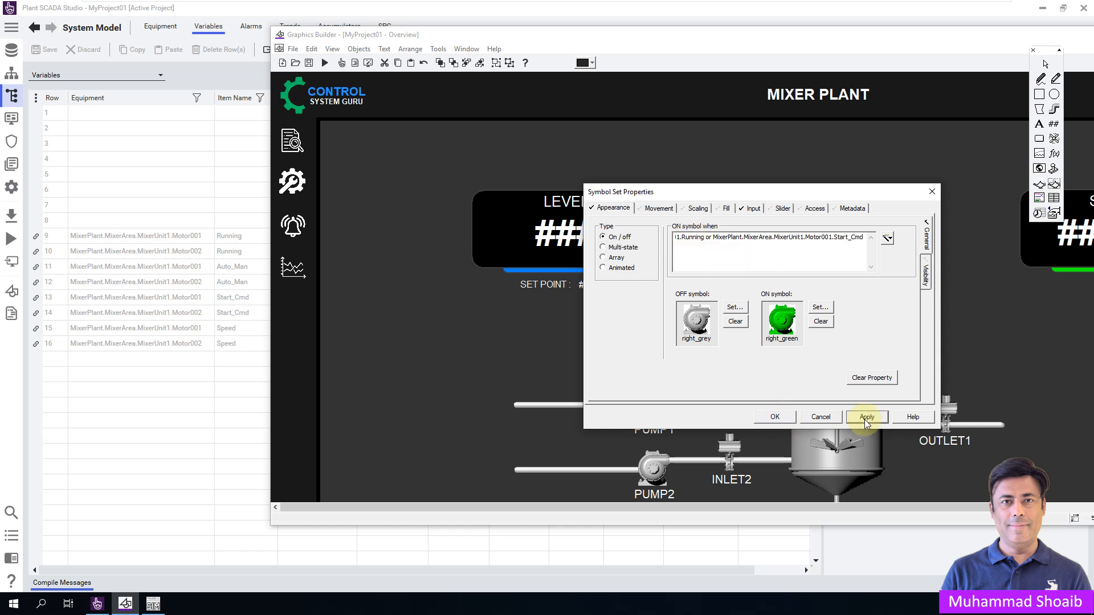
{"action": "left_click", "coordinate": [784, 417]}
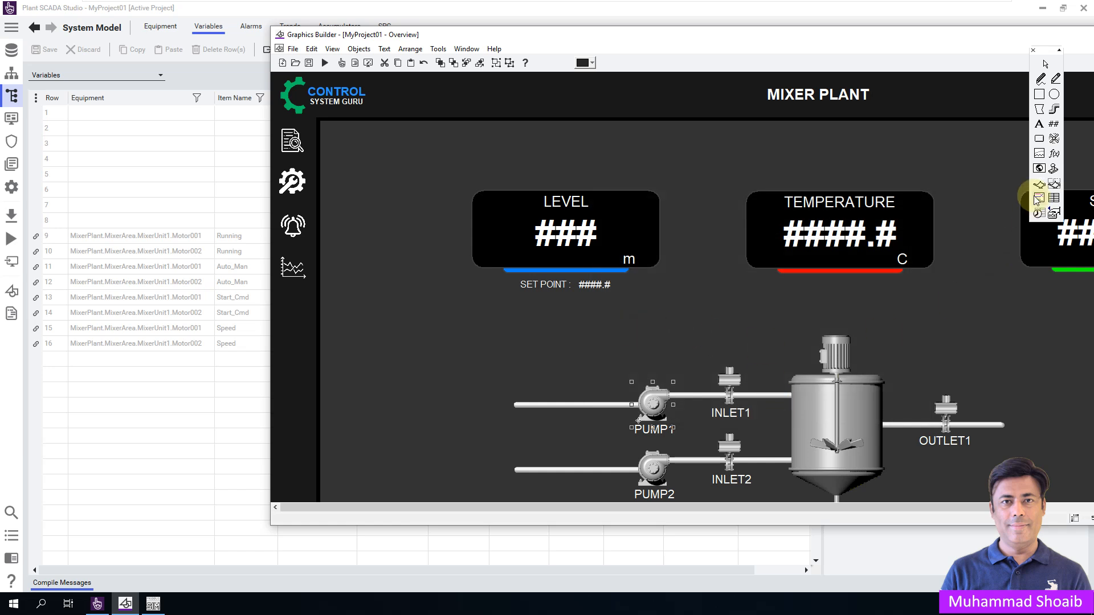
- Draw a small button just above the PUMP1 symbol and set its text to "Start/Stop"
{"action": "left_click", "coordinate": [1039, 140]}
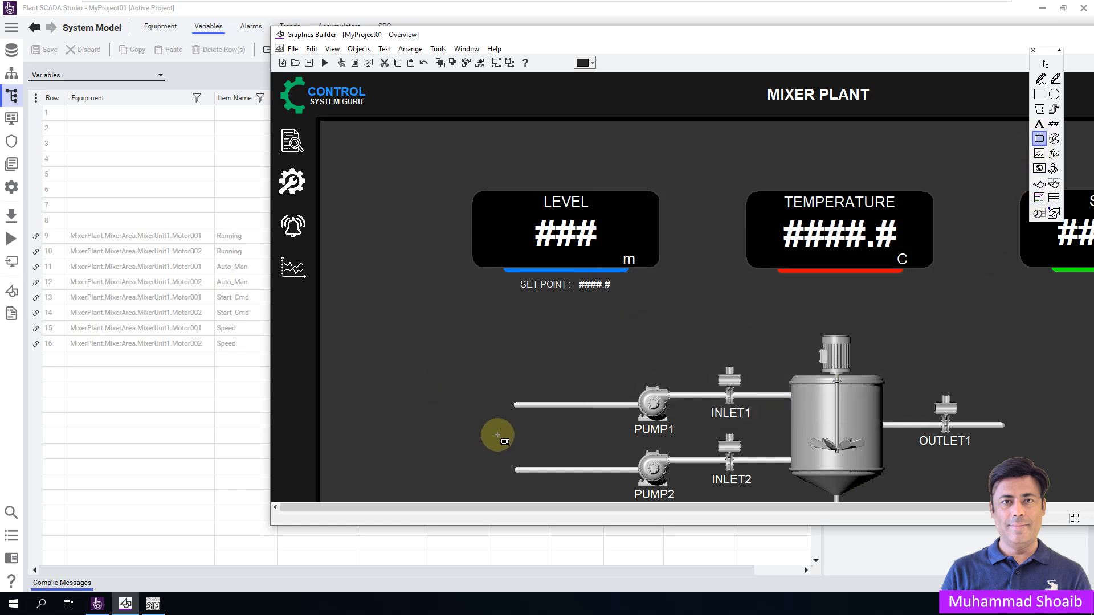
{"action": "left_click_drag", "start_coordinate": [634, 353], "coordinate": [684, 370]}
{"action": "left_click_drag", "start_coordinate": [835, 458], "coordinate": [775, 458]}
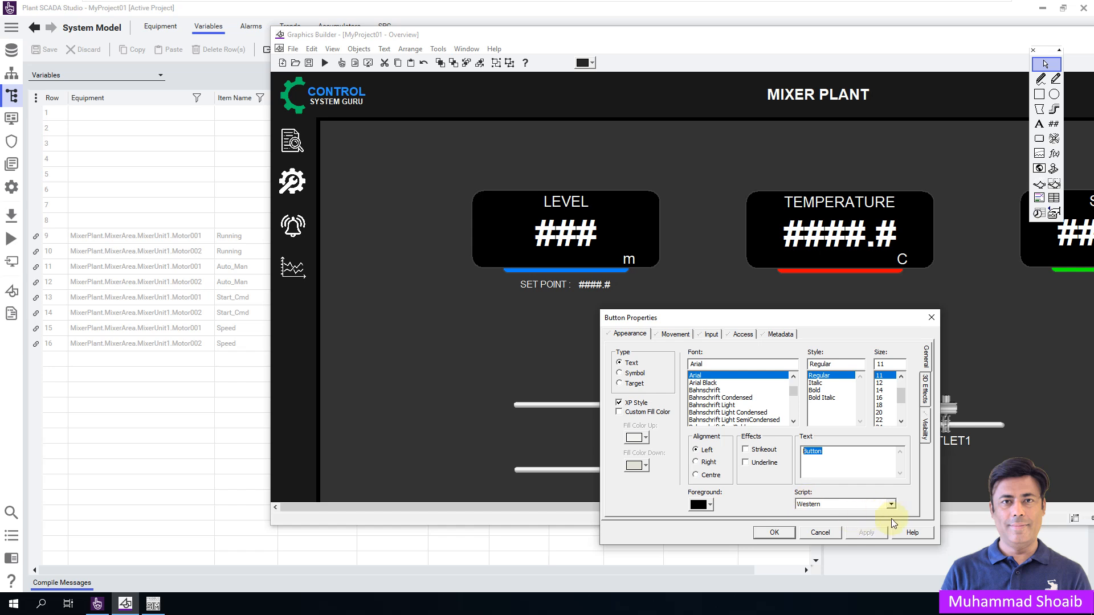
{"action": "type", "text": "Start/Stop"}
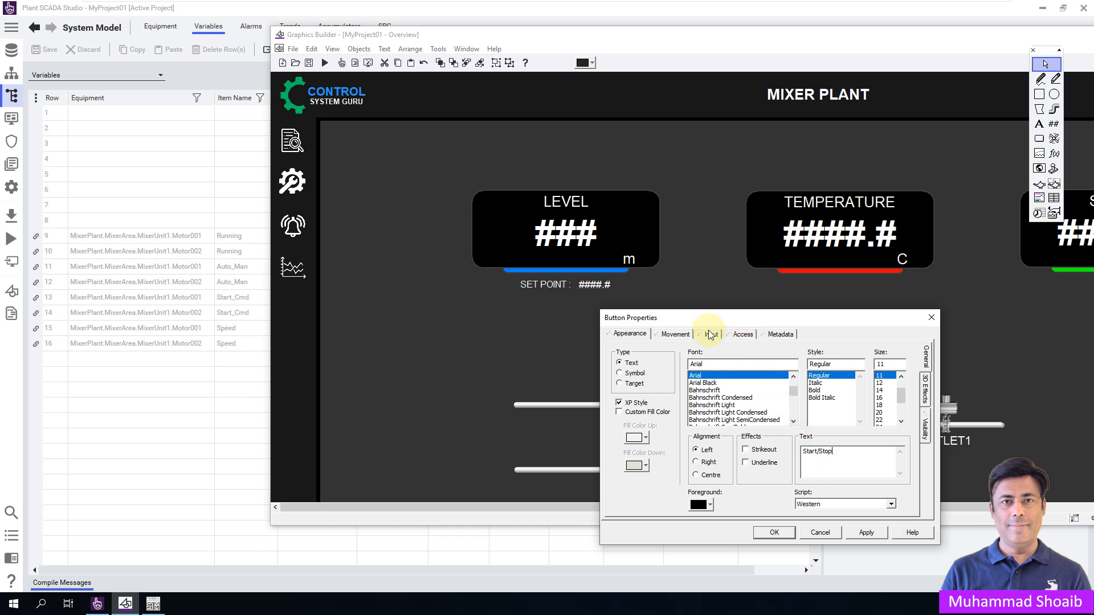
{"action": "left_click_drag", "start_coordinate": [738, 317], "coordinate": [695, 195]}
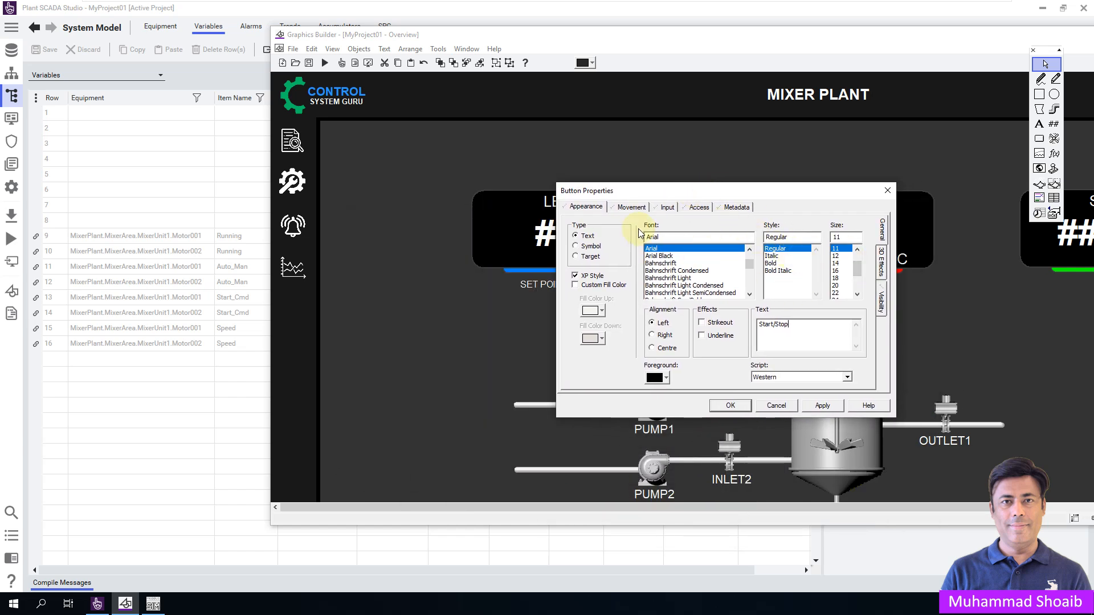
- Set the button's Up command to Toggle(MixerPlant.MixerArea.MixerUnit1.Motor001.Start_Cmd), confirm it, and nudge the button to centre it over PUMP1
{"action": "left_click", "coordinate": [667, 208]}
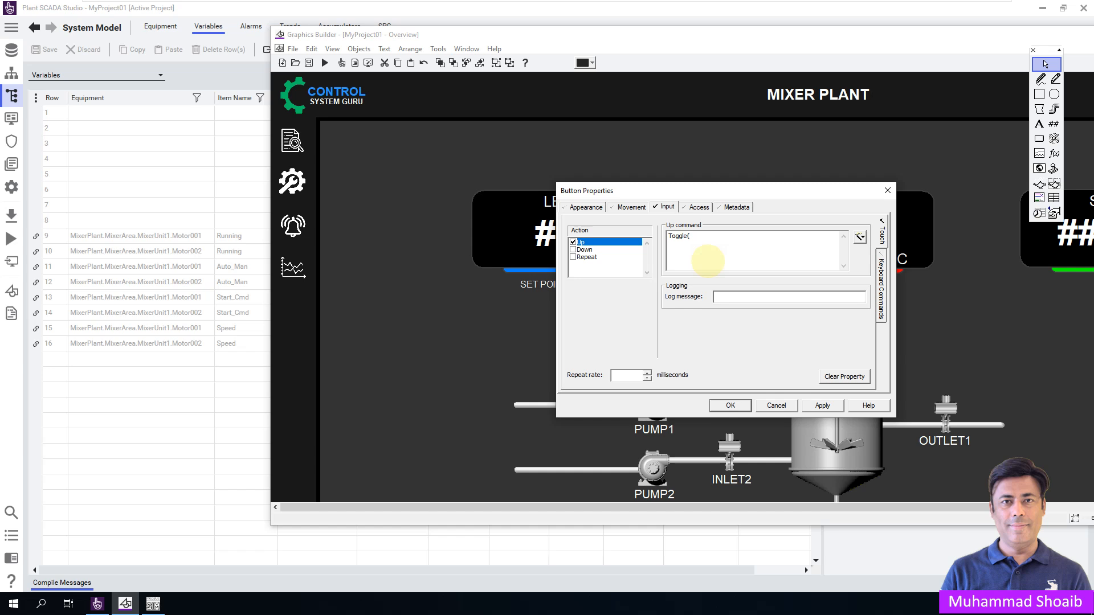
{"action": "left_click", "coordinate": [861, 239]}
{"action": "left_click", "coordinate": [768, 238]}
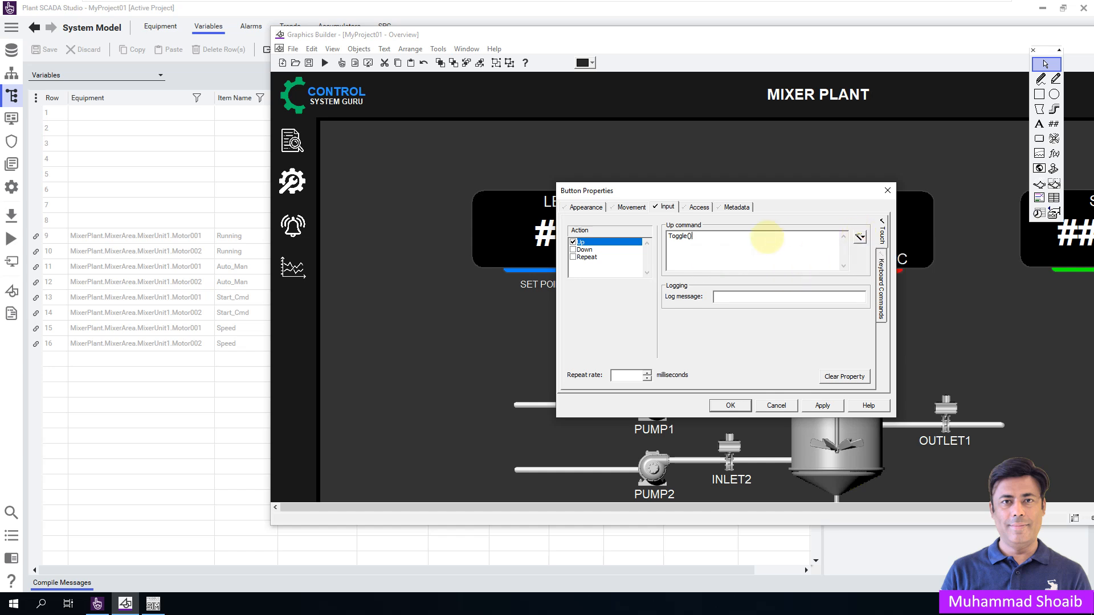
{"action": "left_click", "coordinate": [860, 239]}
{"action": "left_click", "coordinate": [875, 249]}
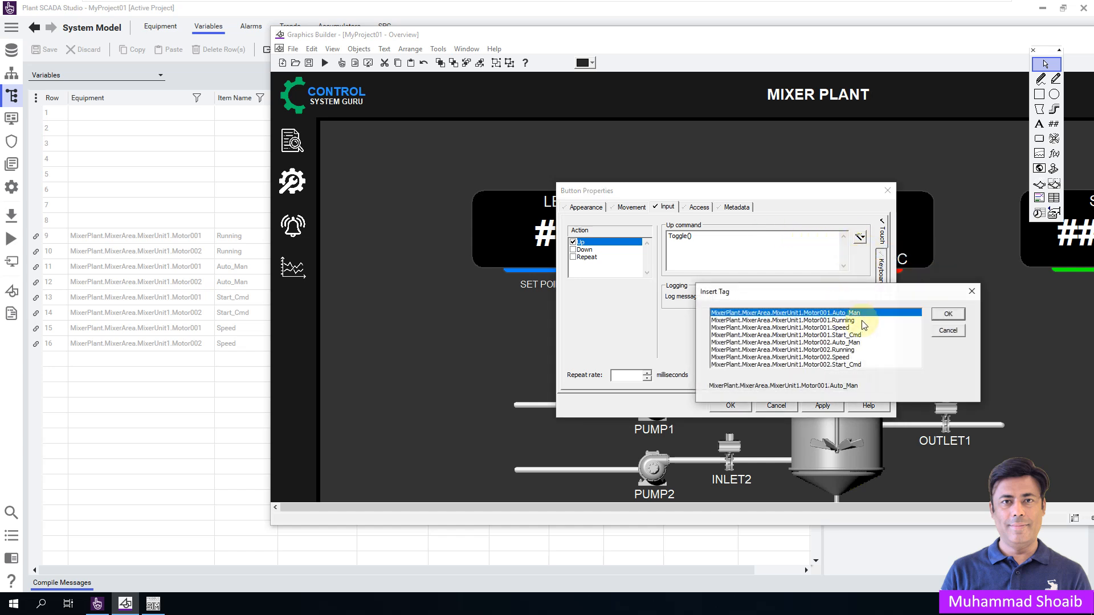
{"action": "left_click", "coordinate": [844, 336]}
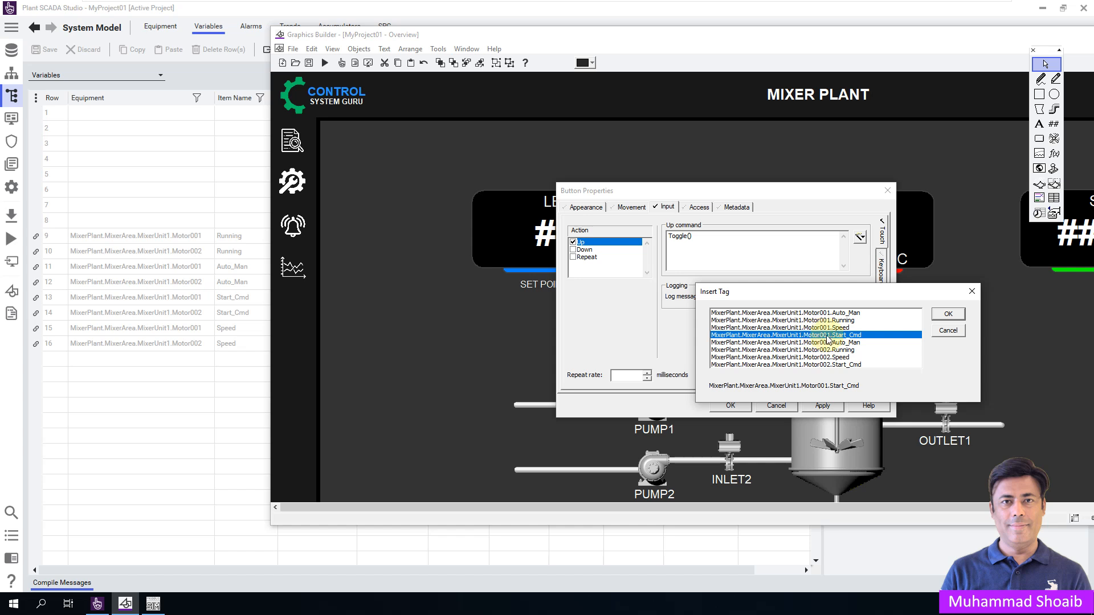
{"action": "left_click", "coordinate": [948, 314]}
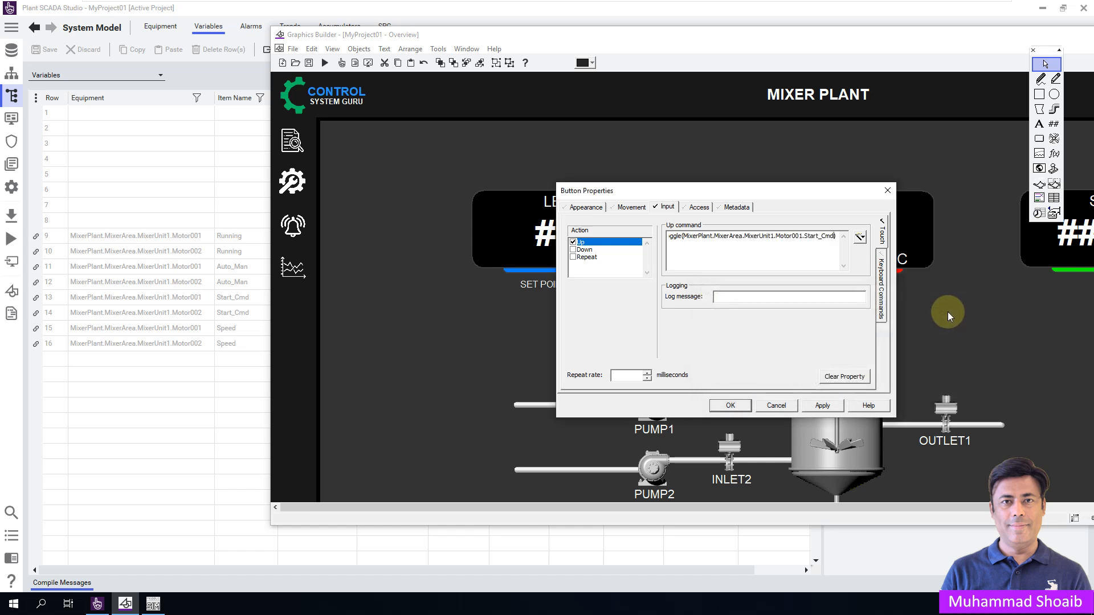
{"action": "left_click", "coordinate": [823, 406]}
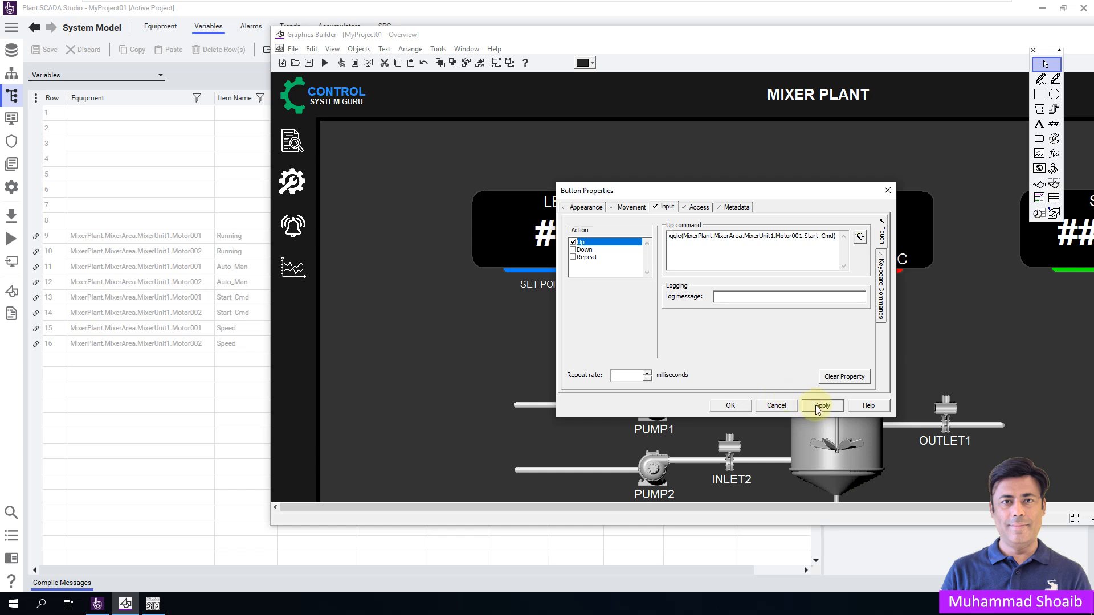
{"action": "left_click", "coordinate": [731, 407]}
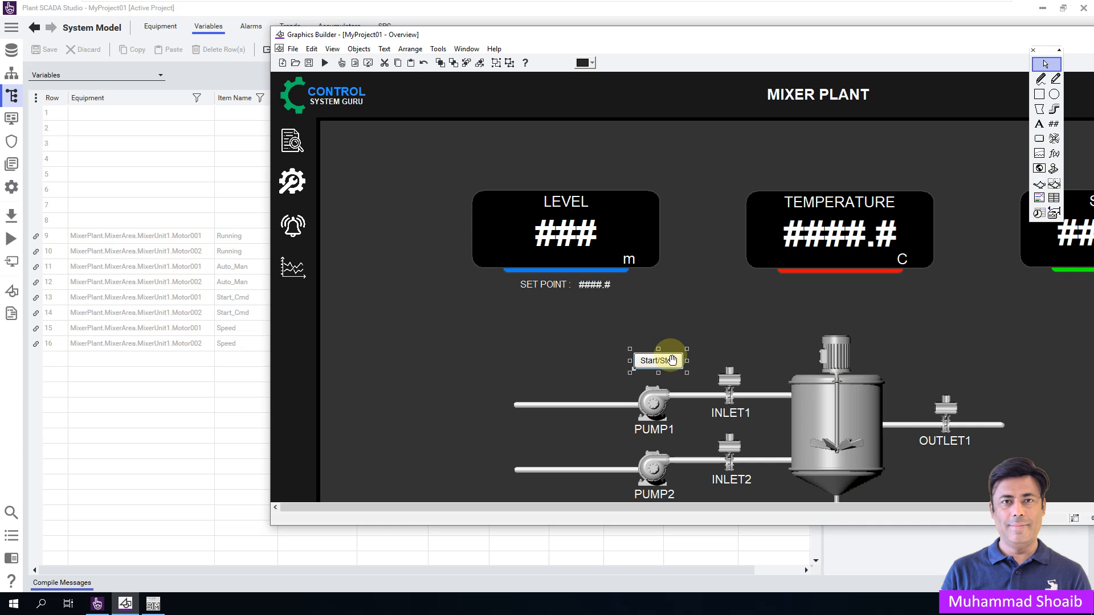
{"action": "left_click_drag", "start_coordinate": [666, 366], "coordinate": [661, 366]}
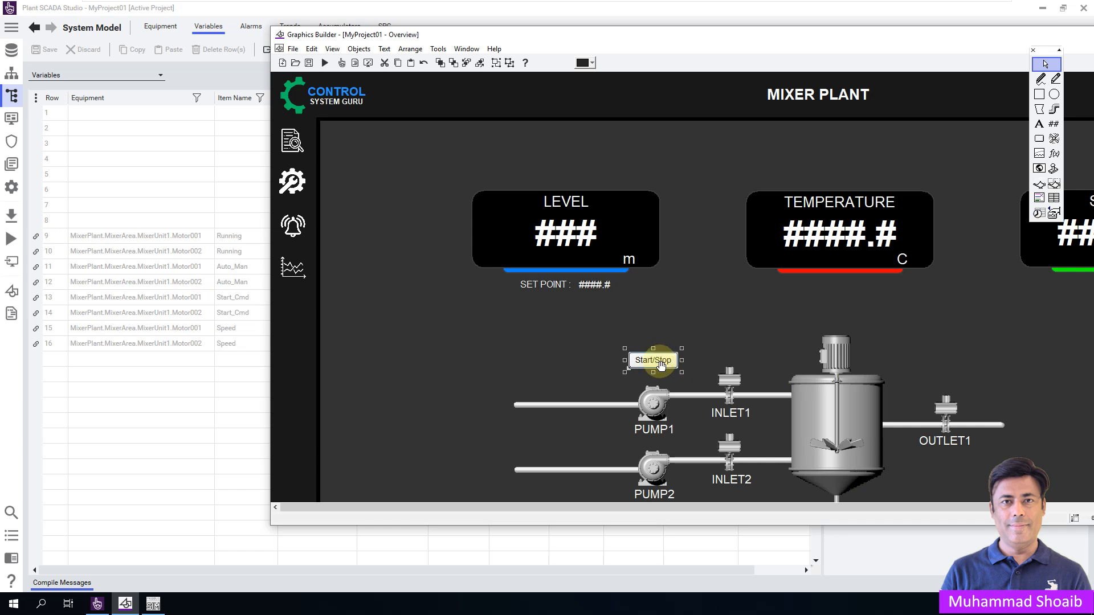
- Place a symbol set beside the Start/Stop button with light_1_white as its OFF symbol and light_1_green as its ON symbol
{"action": "left_click", "coordinate": [1054, 139]}
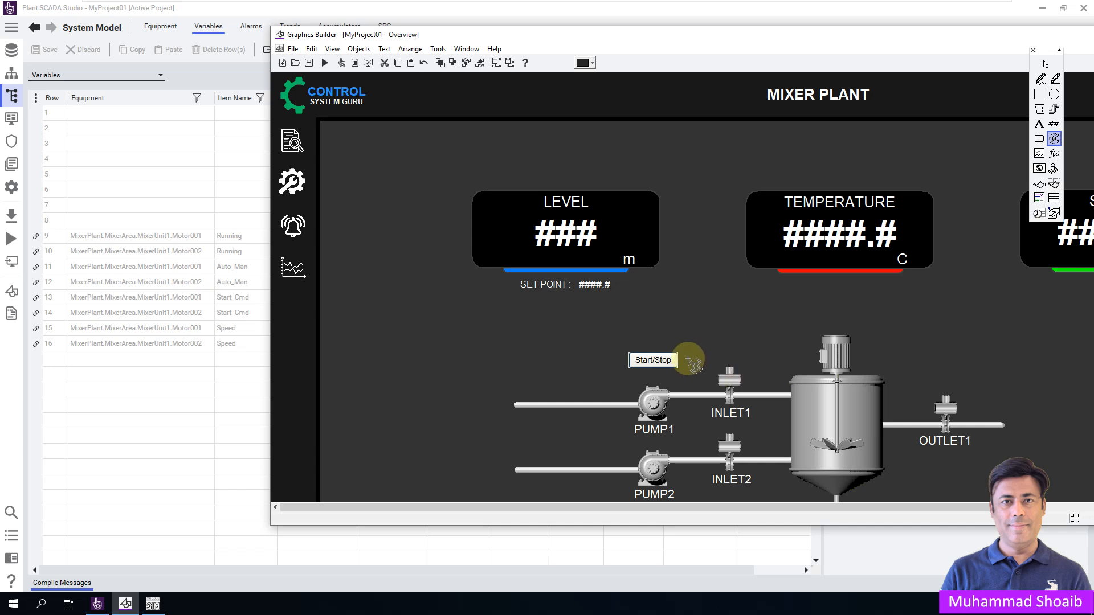
{"action": "left_click", "coordinate": [709, 368]}
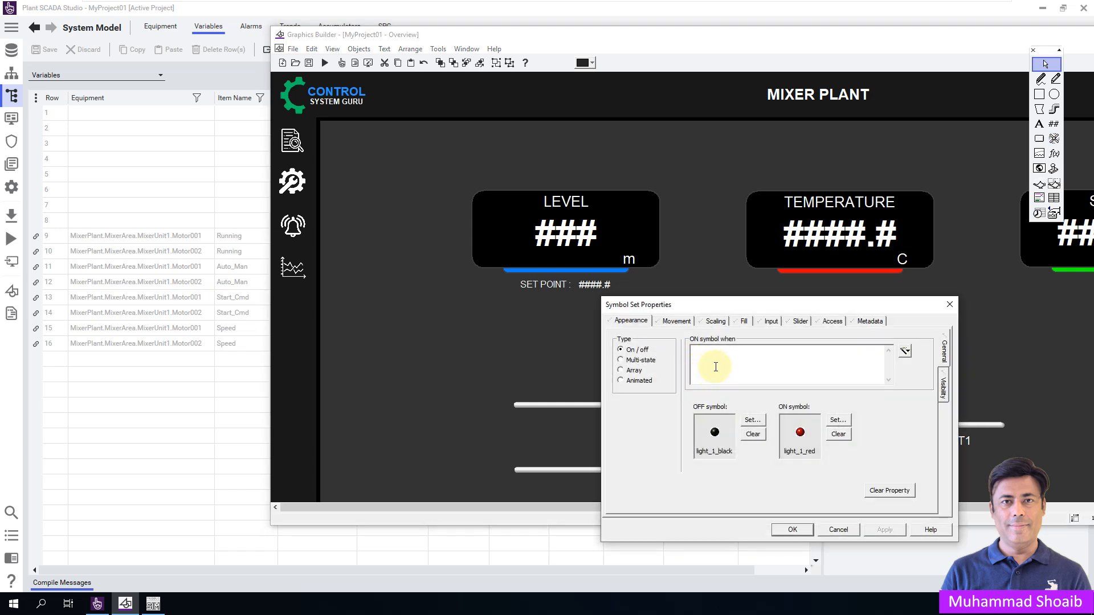
{"action": "left_click", "coordinate": [753, 420]}
{"action": "left_click", "coordinate": [792, 504]}
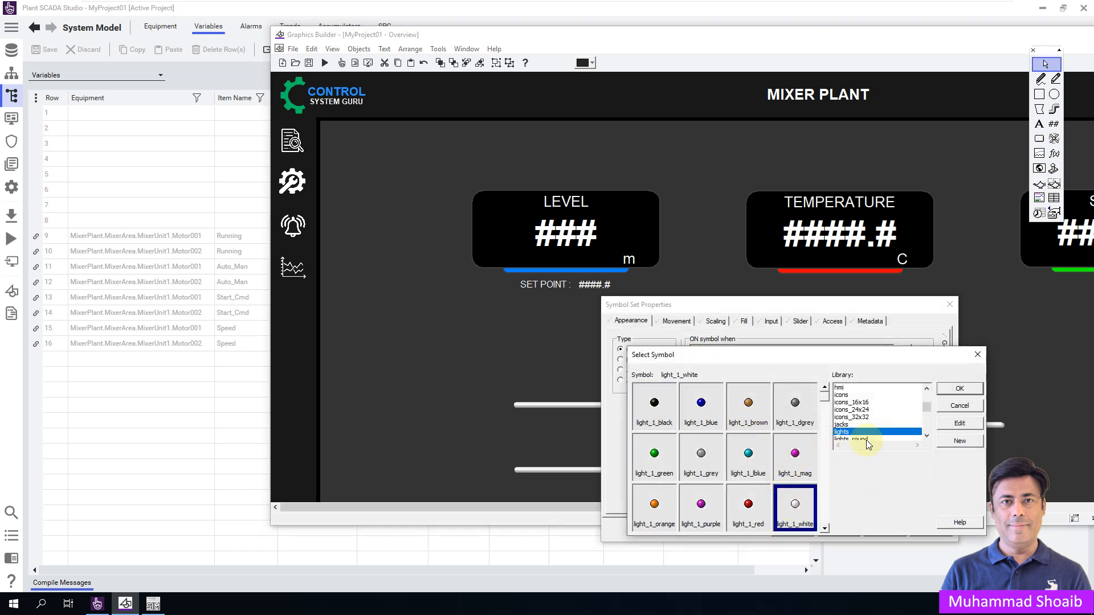
{"action": "left_click", "coordinate": [959, 388]}
{"action": "left_click", "coordinate": [838, 420]}
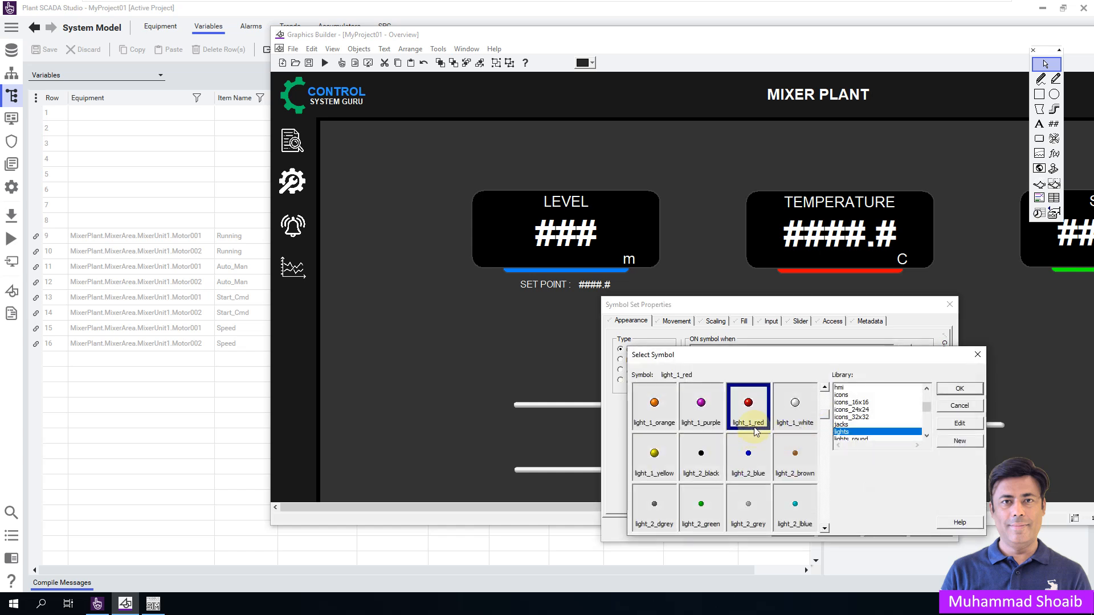
{"action": "scroll", "coordinate": [798, 403], "scroll_direction": "up", "scroll_amount": 1}
{"action": "left_click", "coordinate": [654, 405]}
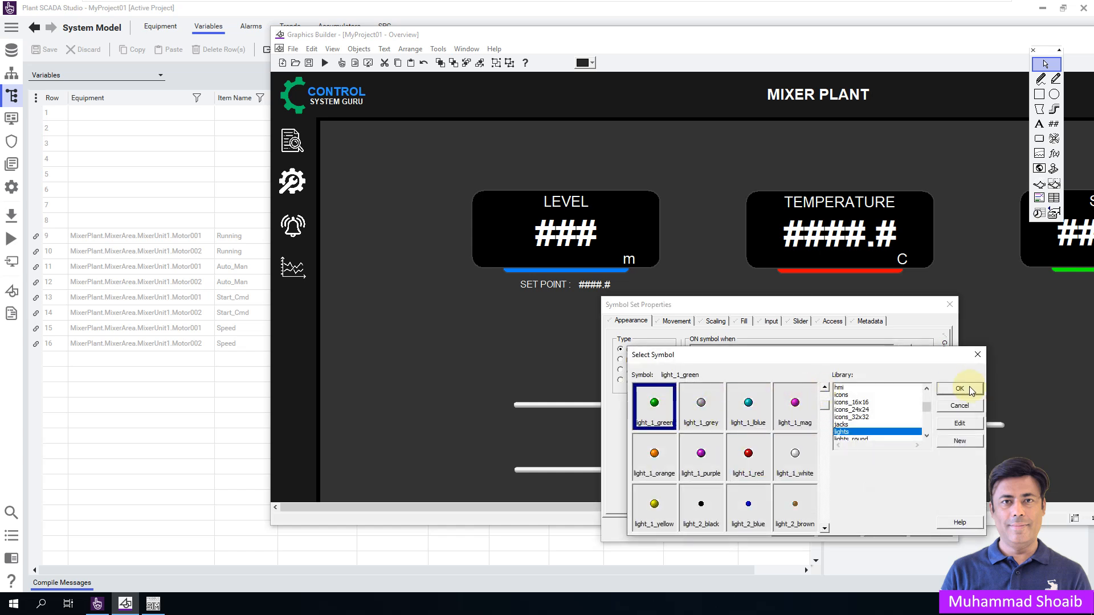
{"action": "left_click", "coordinate": [960, 388]}
- Set the light's "ON symbol when" expression to MixerPlant.MixerArea.MixerUnit1.Motor001.Start_Cmd, confirm, and align the light beside the Start/Stop button
{"action": "left_click", "coordinate": [905, 352]}
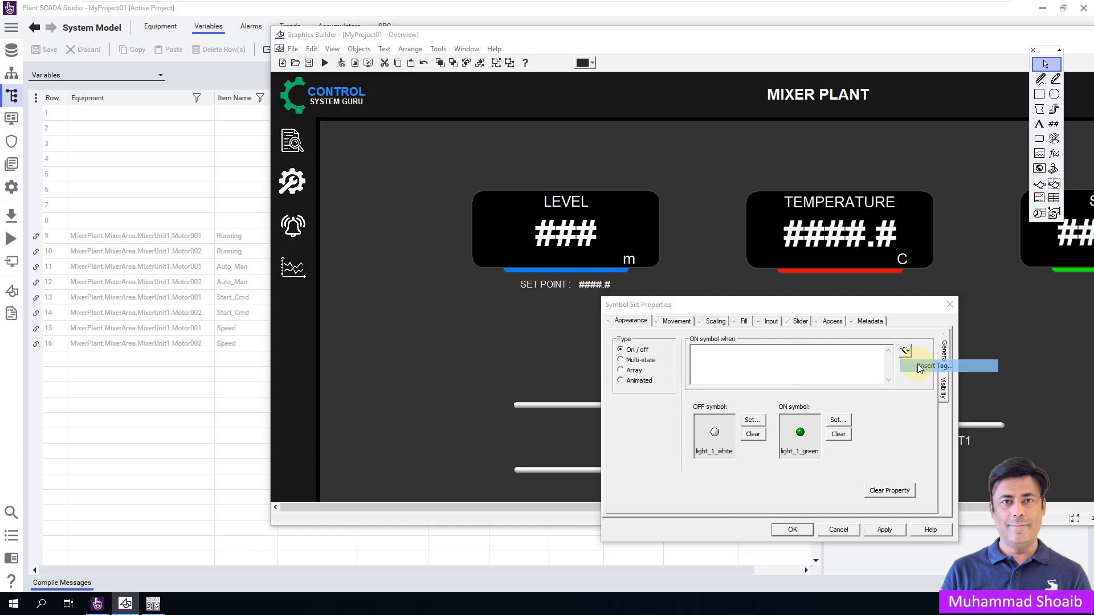
{"action": "left_click", "coordinate": [921, 365]}
{"action": "left_click", "coordinate": [898, 450]}
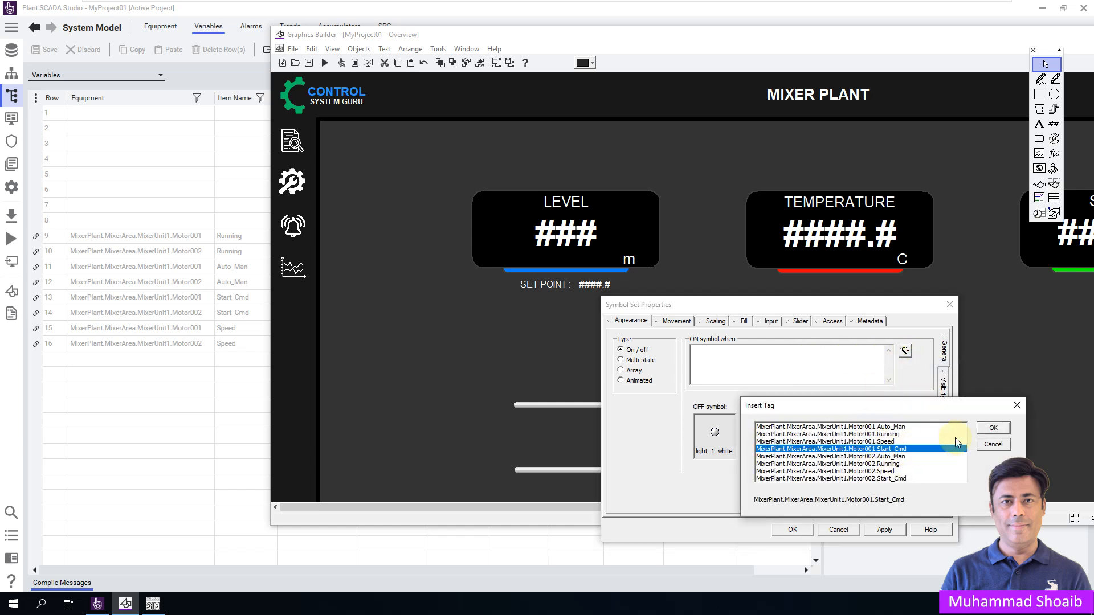
{"action": "left_click", "coordinate": [991, 428]}
{"action": "left_click", "coordinate": [792, 530]}
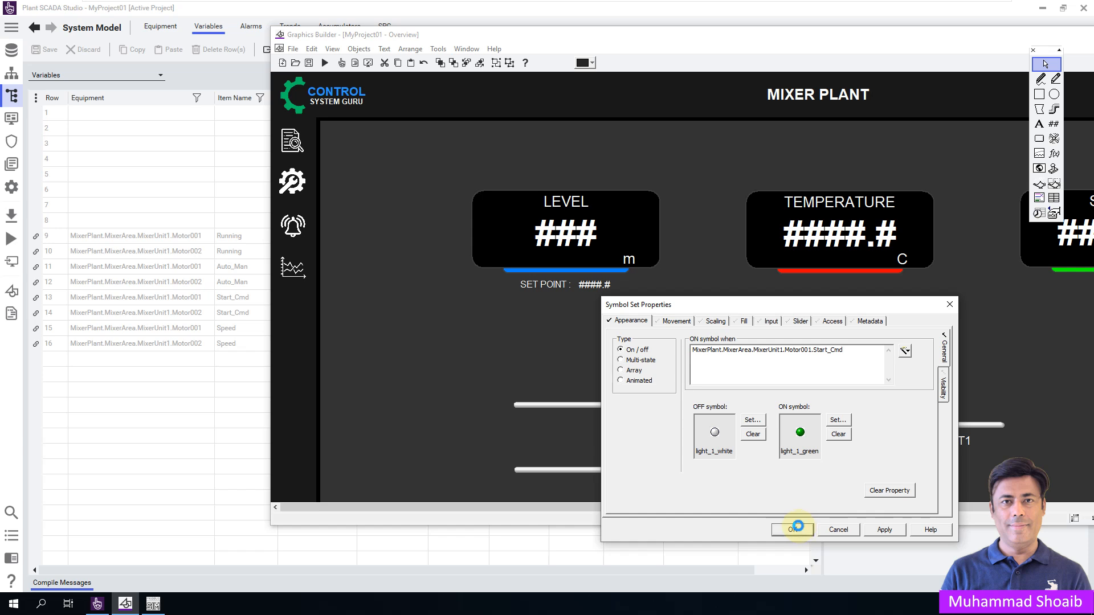
{"action": "left_click_drag", "start_coordinate": [692, 363], "coordinate": [689, 361]}
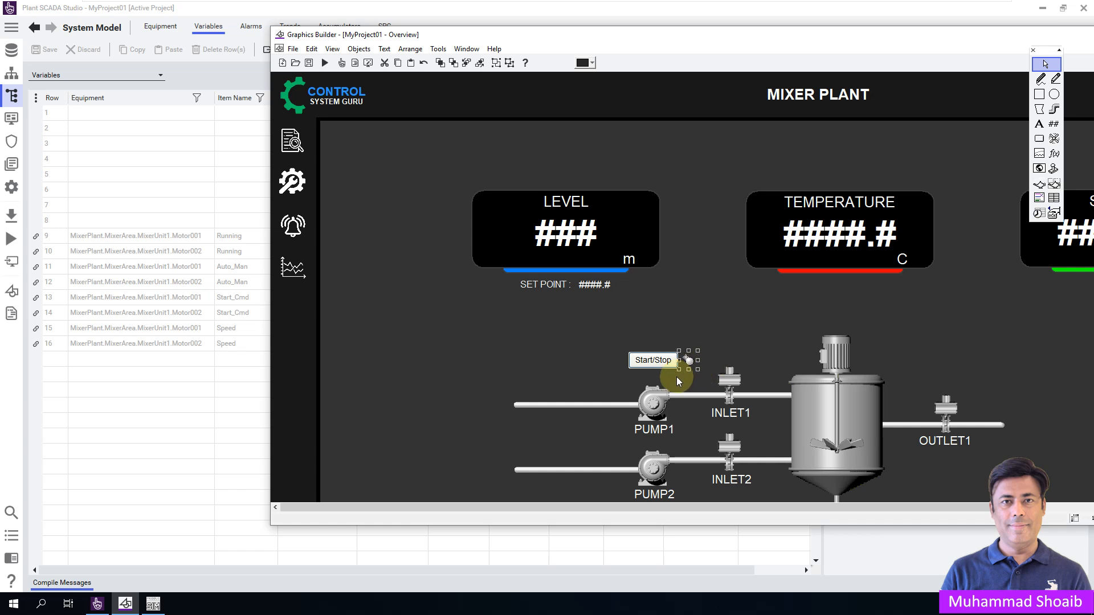
- Place a numeric display between the Start/Stop button and PUMP1, showing MixerPlant.MixerArea.MixerUnit1.Motor001.Speed in the ### format
{"action": "left_click", "coordinate": [1054, 124]}
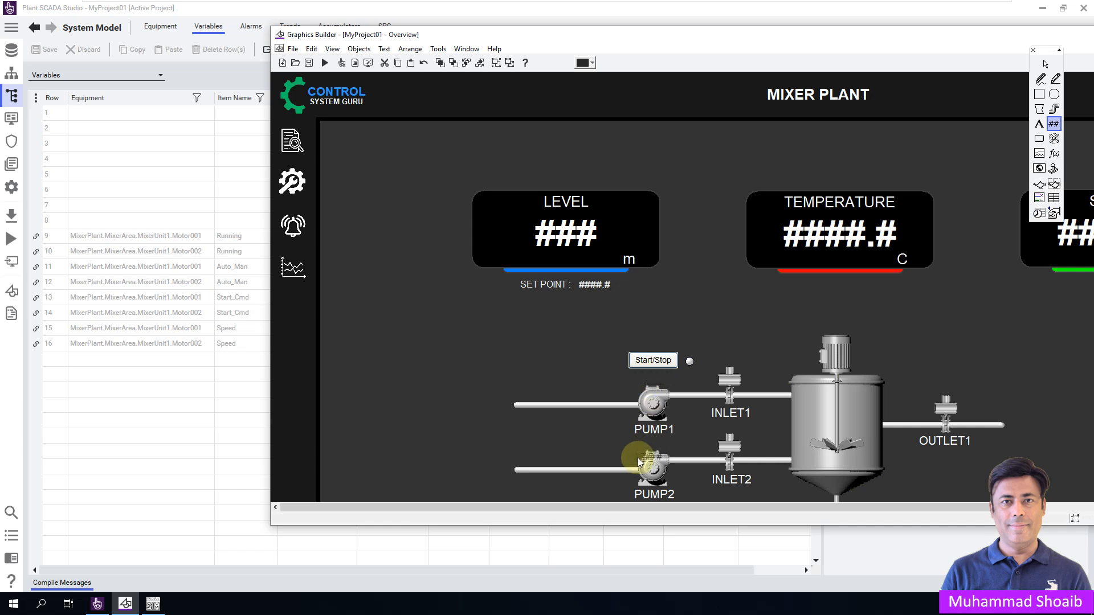
{"action": "left_click", "coordinate": [646, 385]}
{"action": "left_click", "coordinate": [862, 374]}
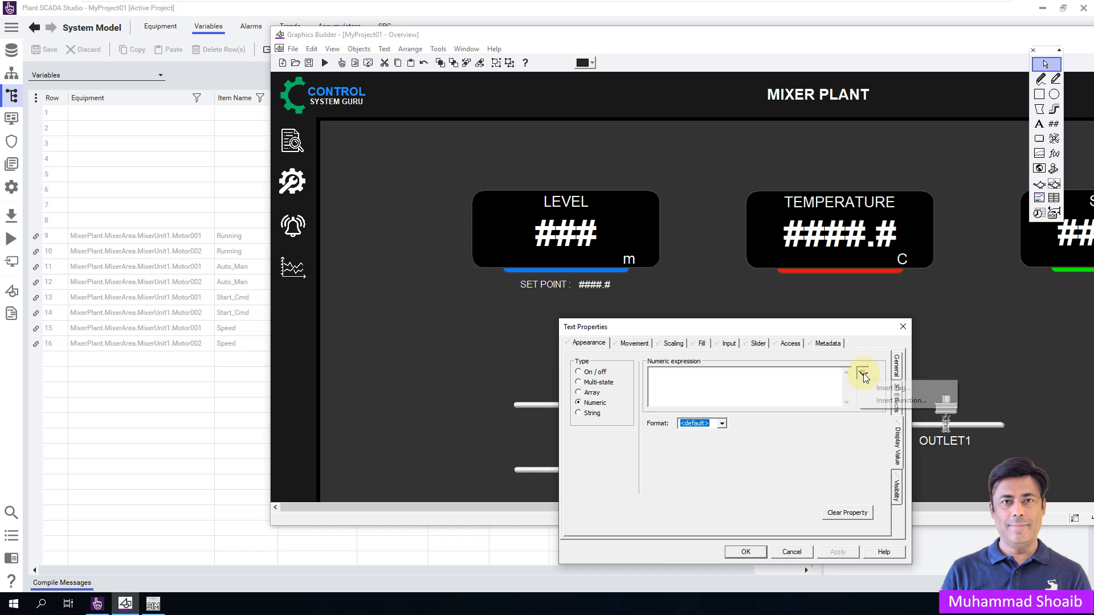
{"action": "left_click", "coordinate": [887, 388]}
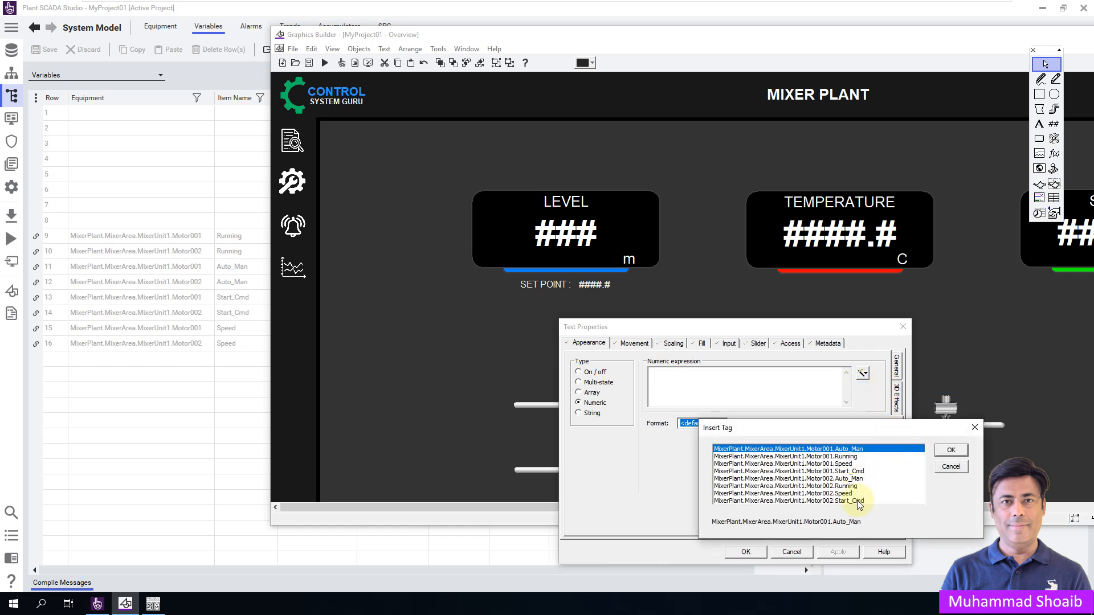
{"action": "left_click", "coordinate": [869, 464]}
{"action": "left_click", "coordinate": [951, 450]}
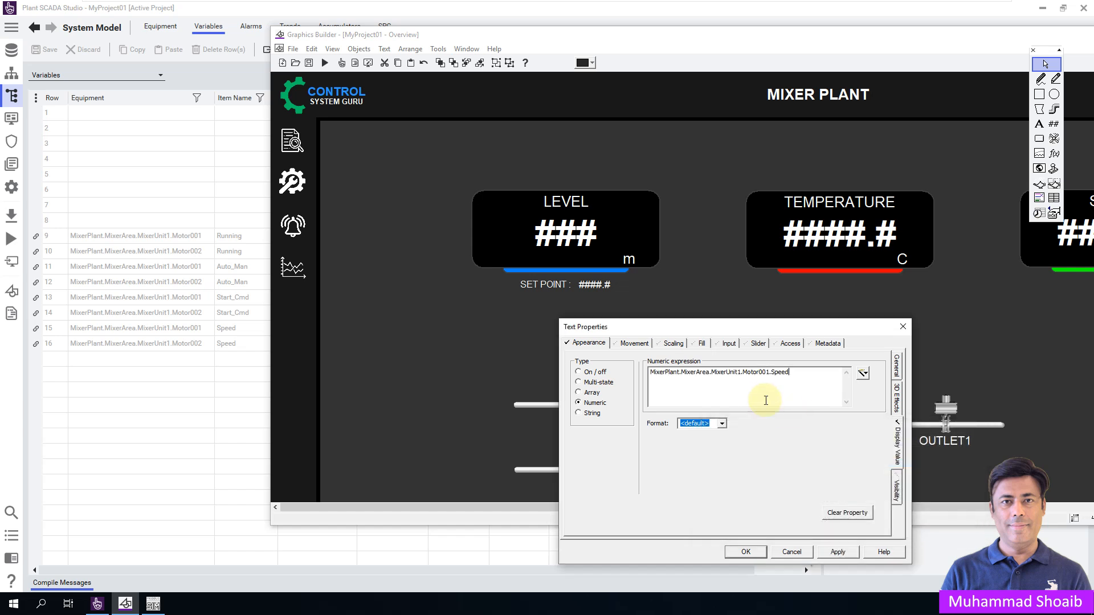
{"action": "left_click", "coordinate": [728, 423]}
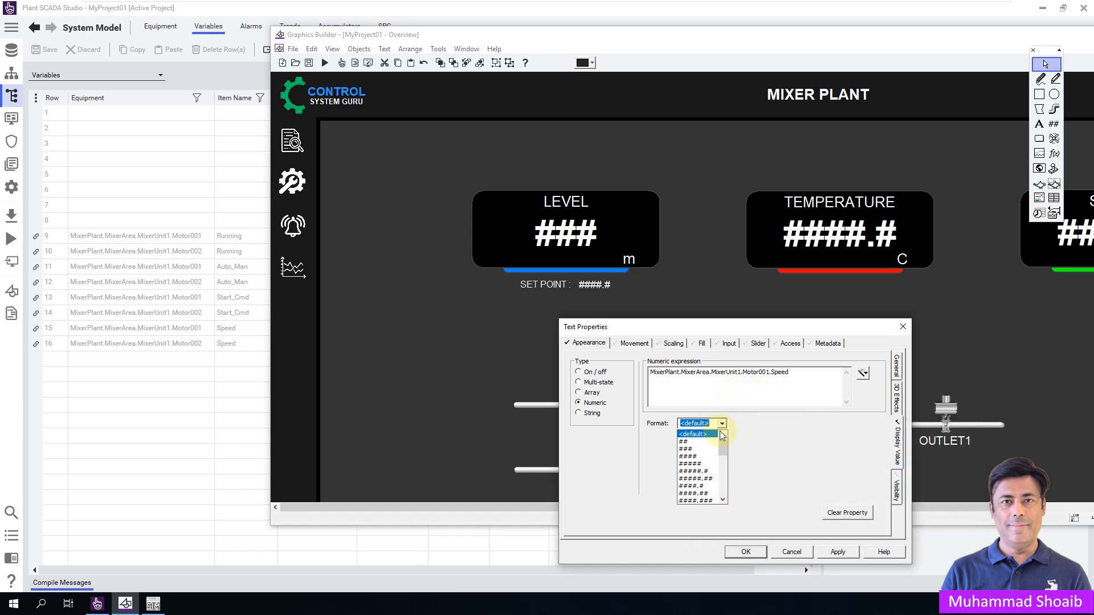
{"action": "left_click", "coordinate": [694, 450]}
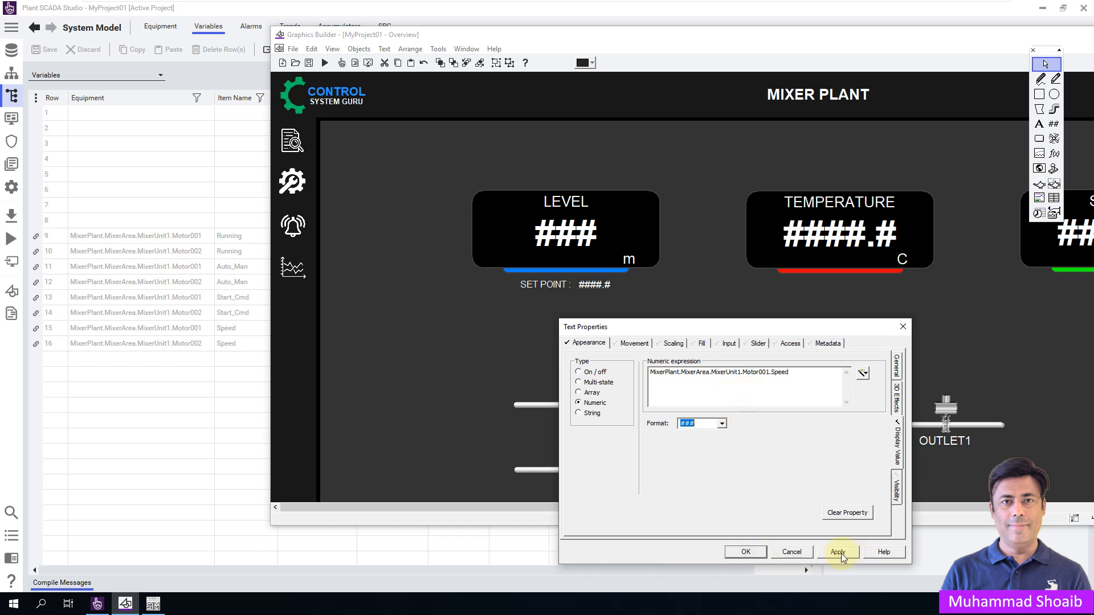
- Format the PUMP1 speed display's text as bold white Arial and confirm its properties
{"action": "left_click", "coordinate": [897, 365]}
{"action": "left_click_drag", "start_coordinate": [853, 335], "coordinate": [991, 108]}
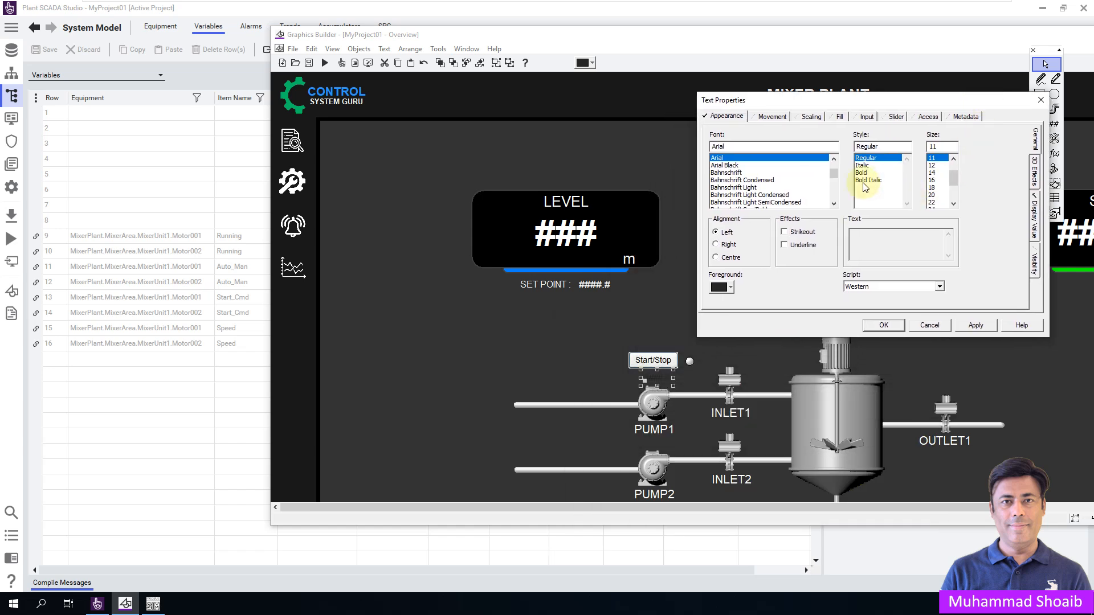
{"action": "left_click", "coordinate": [732, 288]}
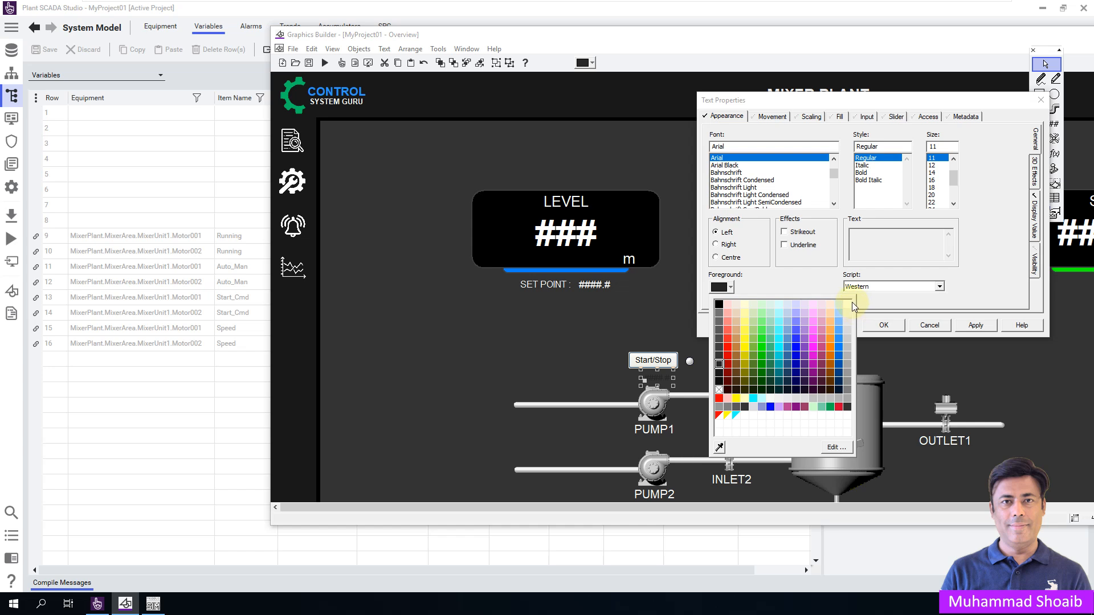
{"action": "left_click", "coordinate": [848, 304]}
{"action": "left_click", "coordinate": [862, 172]}
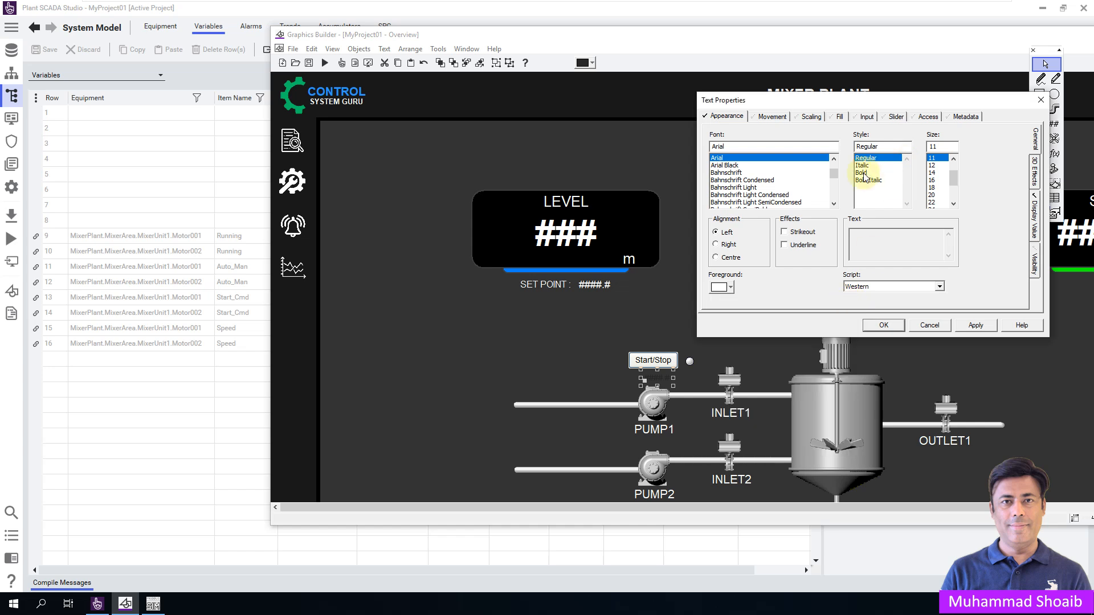
{"action": "left_click", "coordinate": [977, 327]}
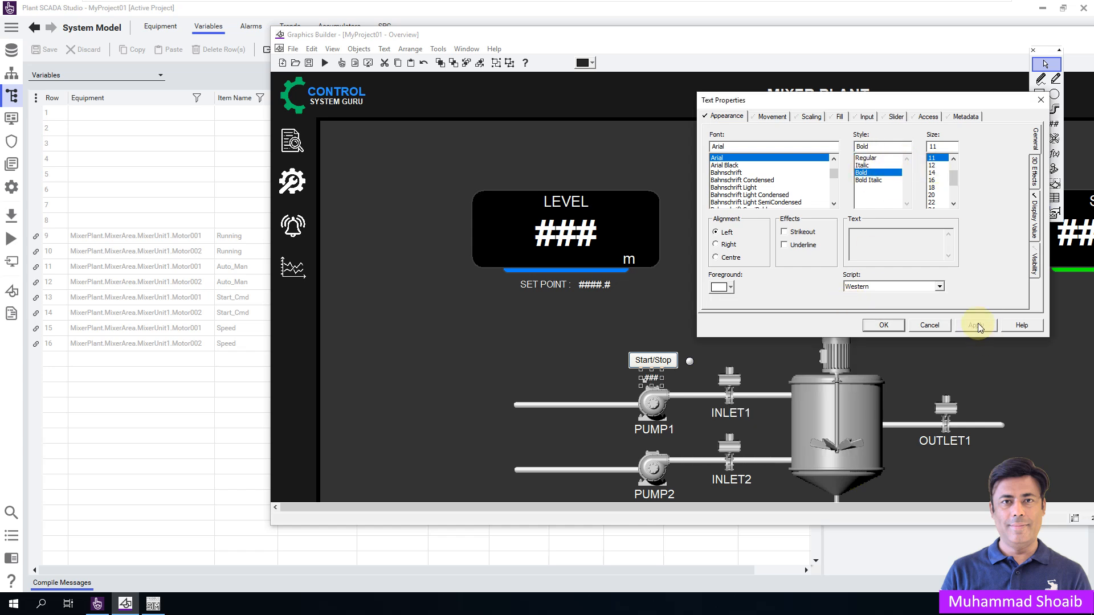
{"action": "left_click", "coordinate": [884, 325]}
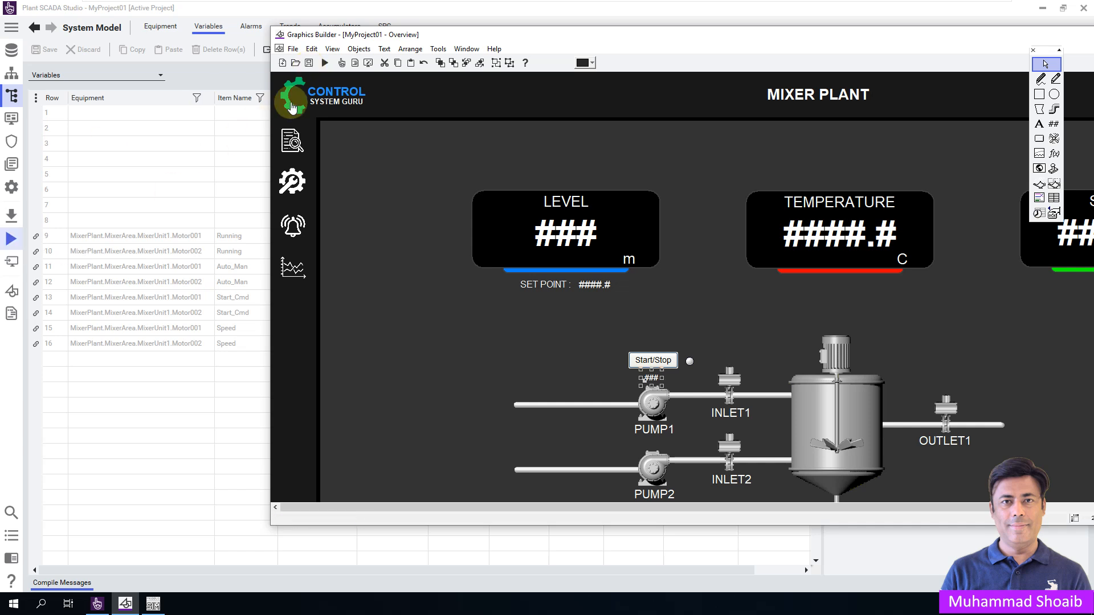
- Close the Overview page in Graphics Builder
{"action": "left_click", "coordinate": [294, 50]}
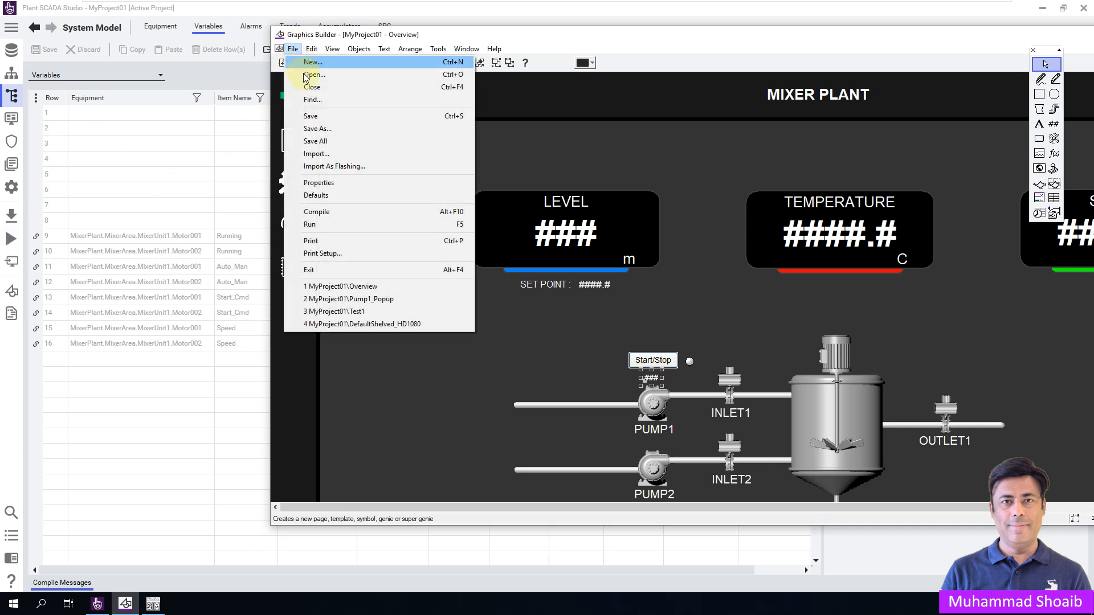
{"action": "left_click", "coordinate": [311, 87]}
{"action": "left_click", "coordinate": [166, 147]}
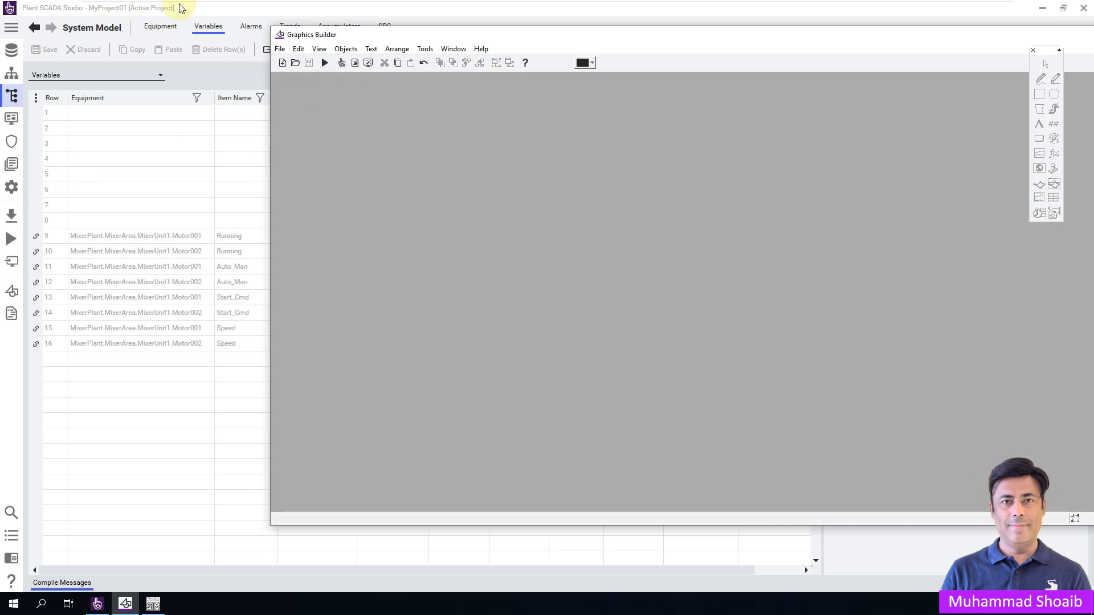
- Switch to Plant SCADA Studio's project list, then pack and compile MyProject01
{"action": "left_click", "coordinate": [178, 7]}
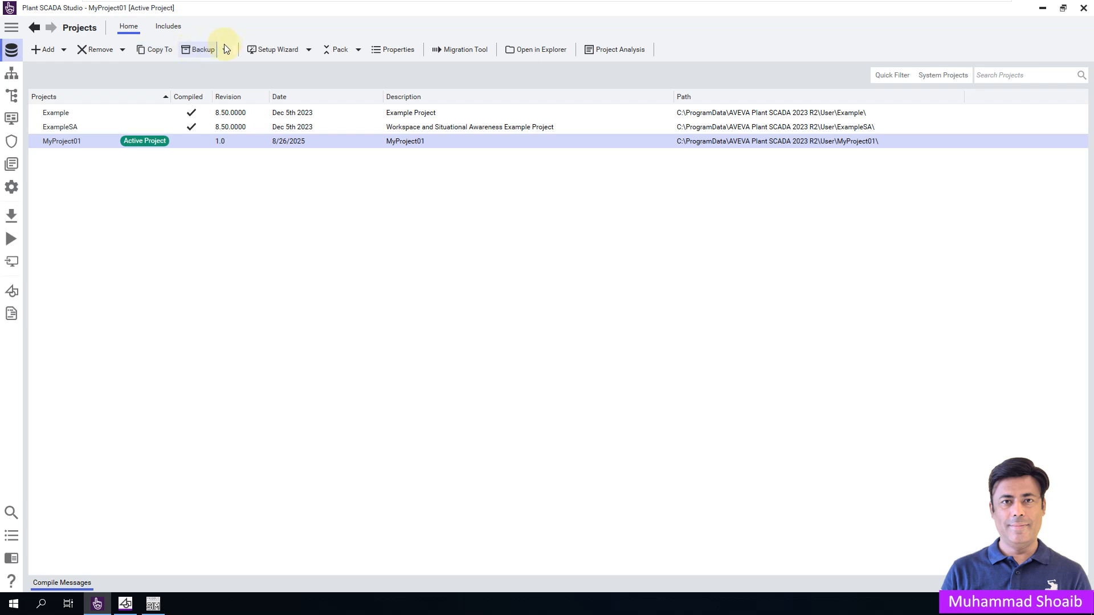
{"action": "left_click", "coordinate": [337, 50]}
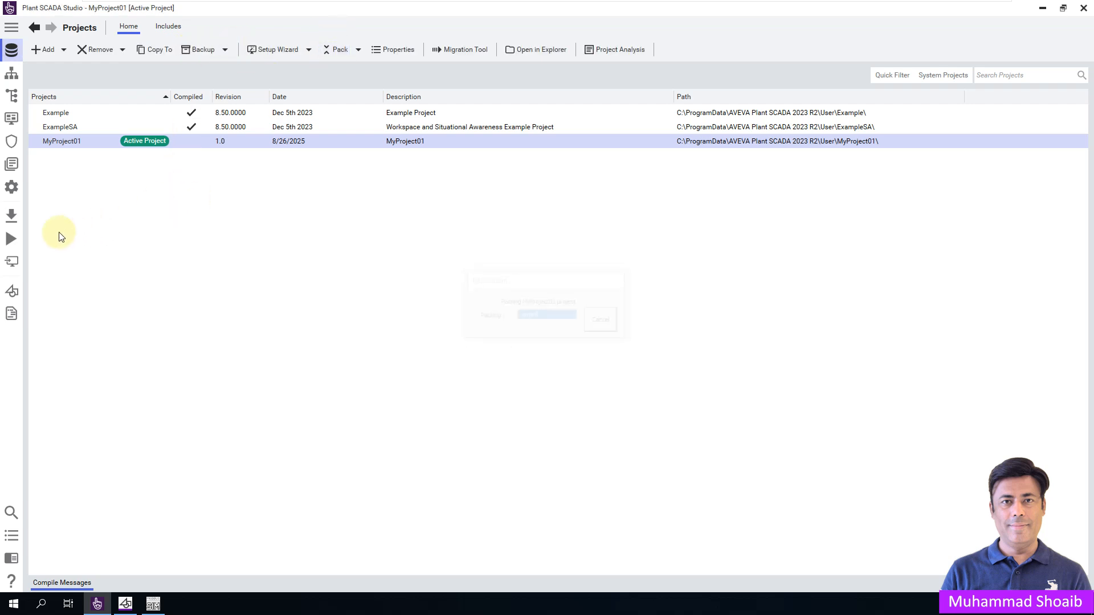
{"action": "left_click", "coordinate": [12, 215]}
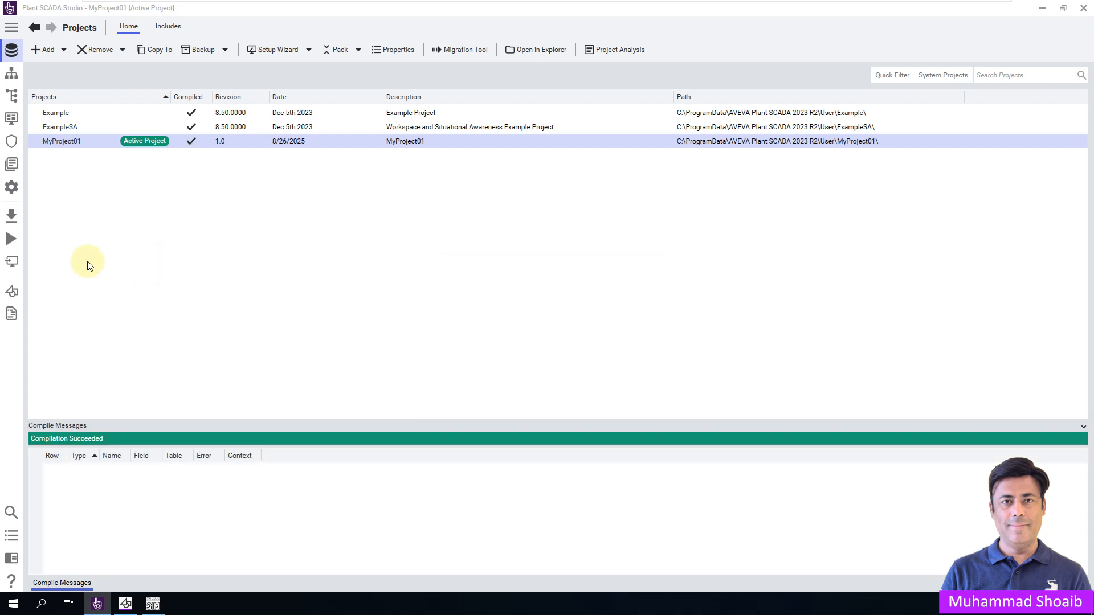
- Run the project in Demo Mode and start PUMP1 with its Start/Stop button on the runtime page
{"action": "left_click", "coordinate": [12, 239]}
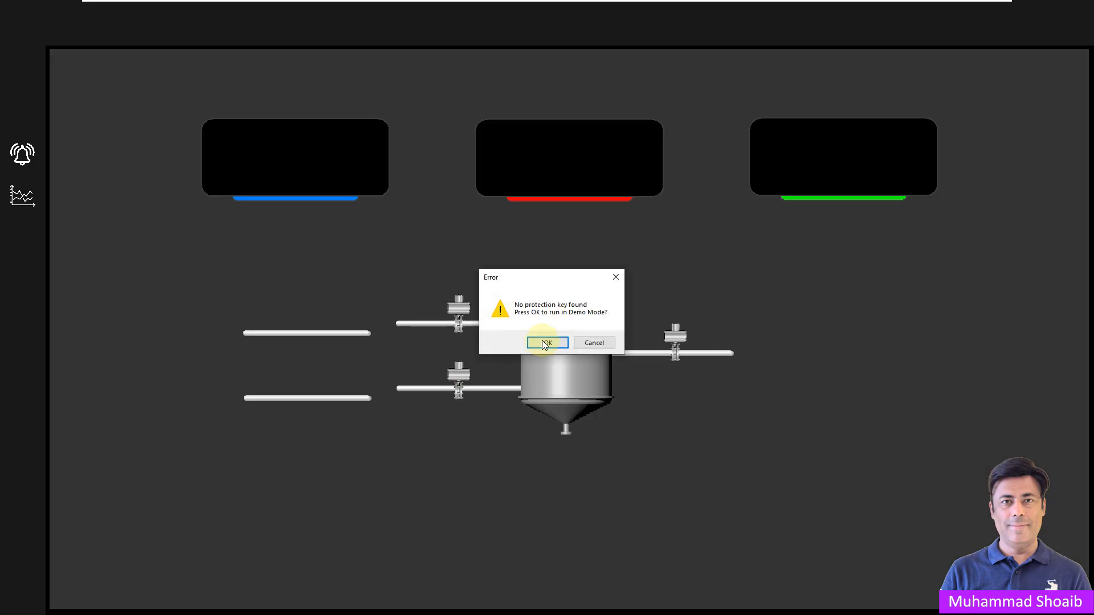
{"action": "left_click", "coordinate": [540, 342]}
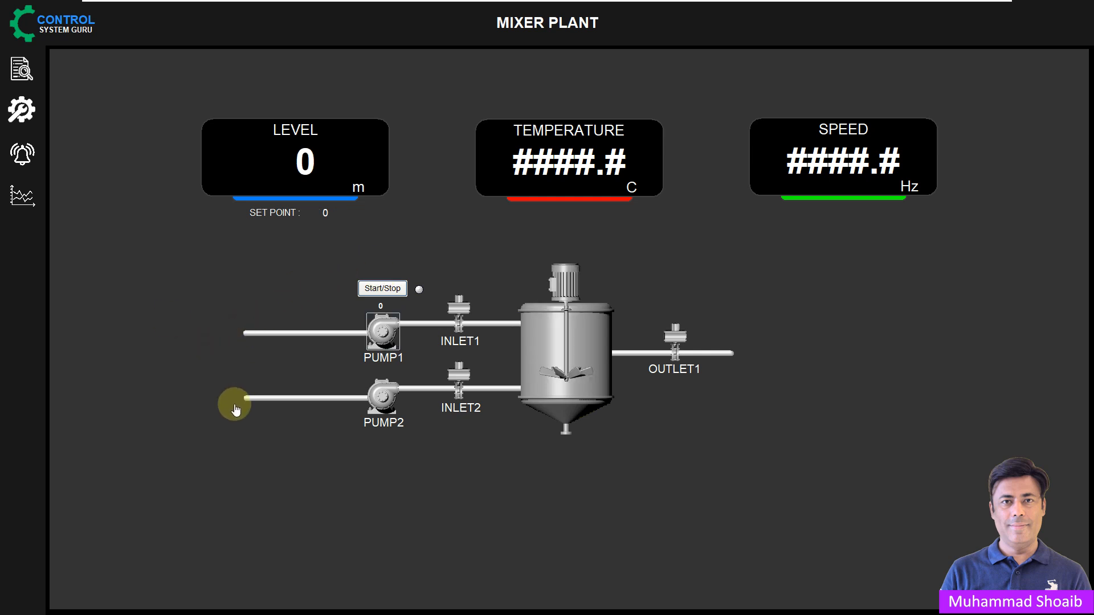
{"action": "left_click", "coordinate": [385, 289]}
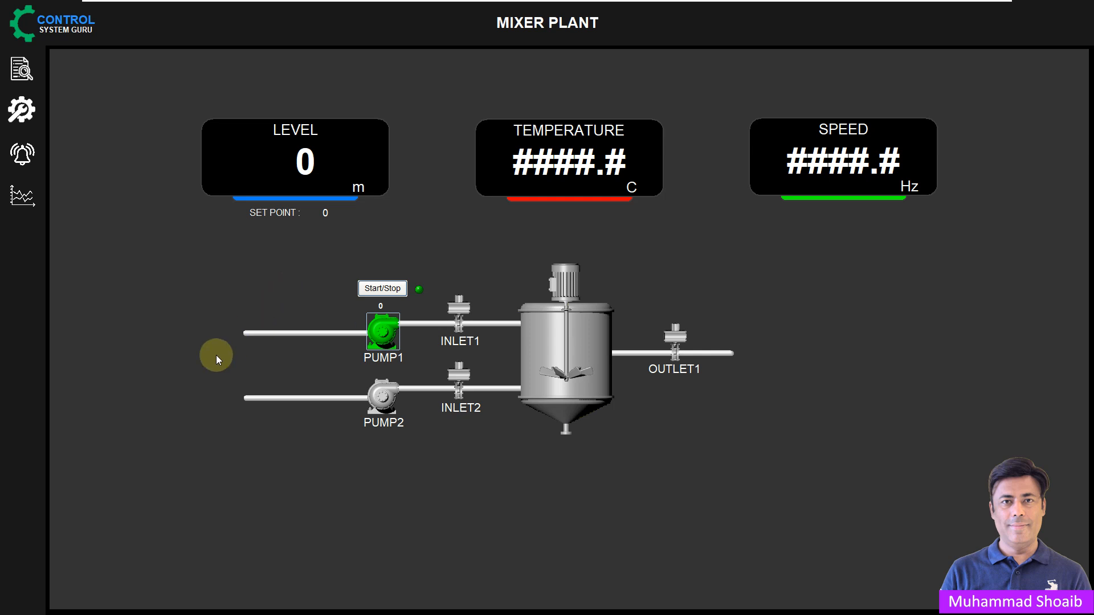
- Switch to ModSim32, write 24 to holding register 40013 as PUMP1's speed, and minimize the simulator to return to the runtime page
{"action": "key", "text": "super"}
{"action": "left_click", "coordinate": [155, 603]}
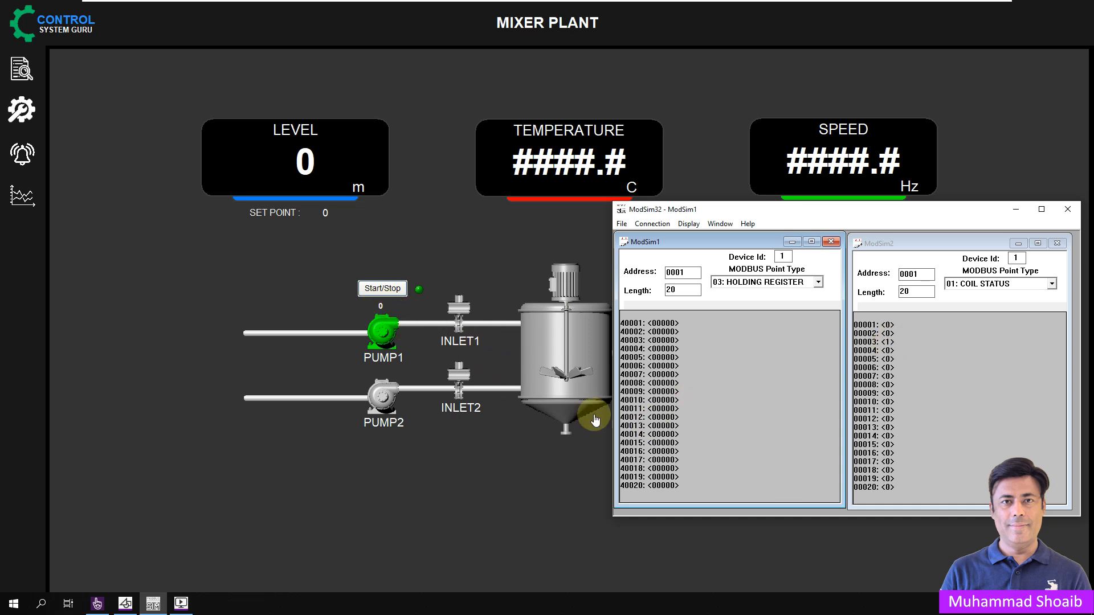
{"action": "double_click", "coordinate": [667, 426]}
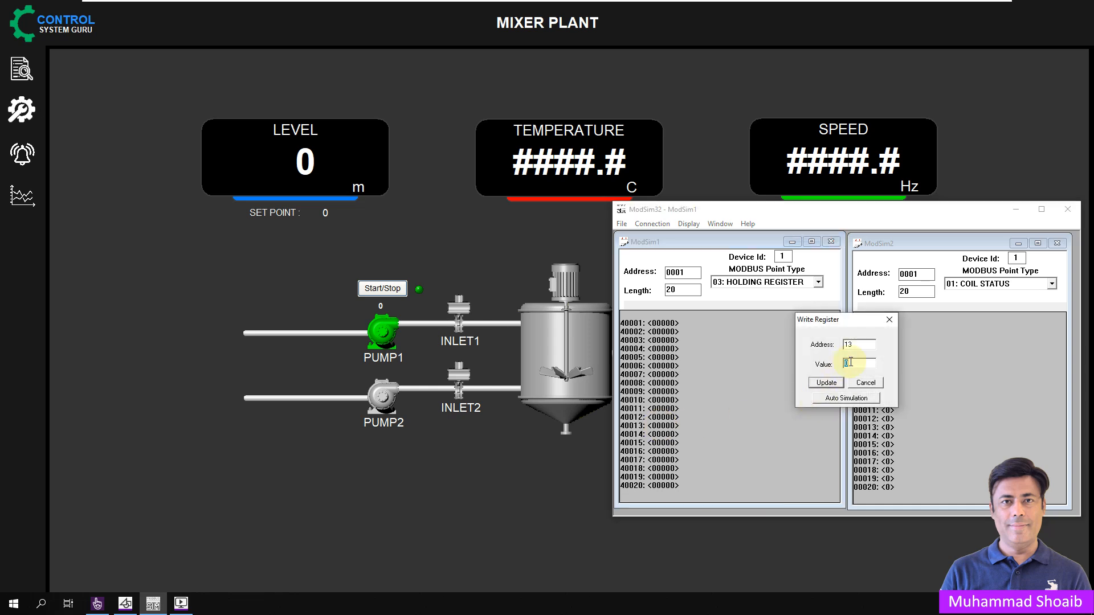
{"action": "type", "text": "24"}
{"action": "left_click", "coordinate": [827, 383]}
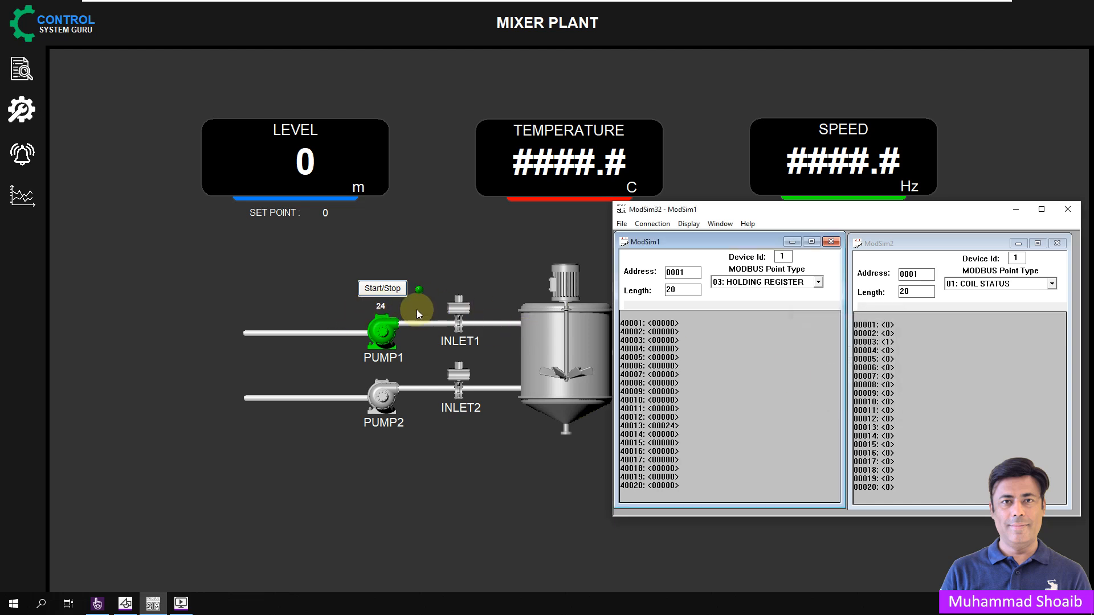
{"action": "left_click", "coordinate": [1016, 210]}
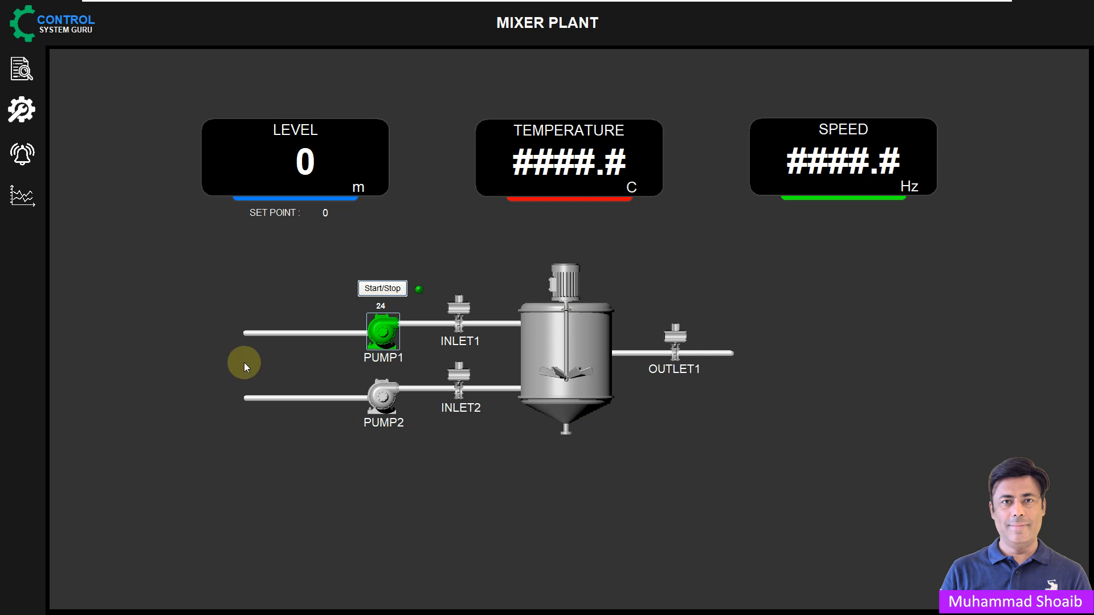